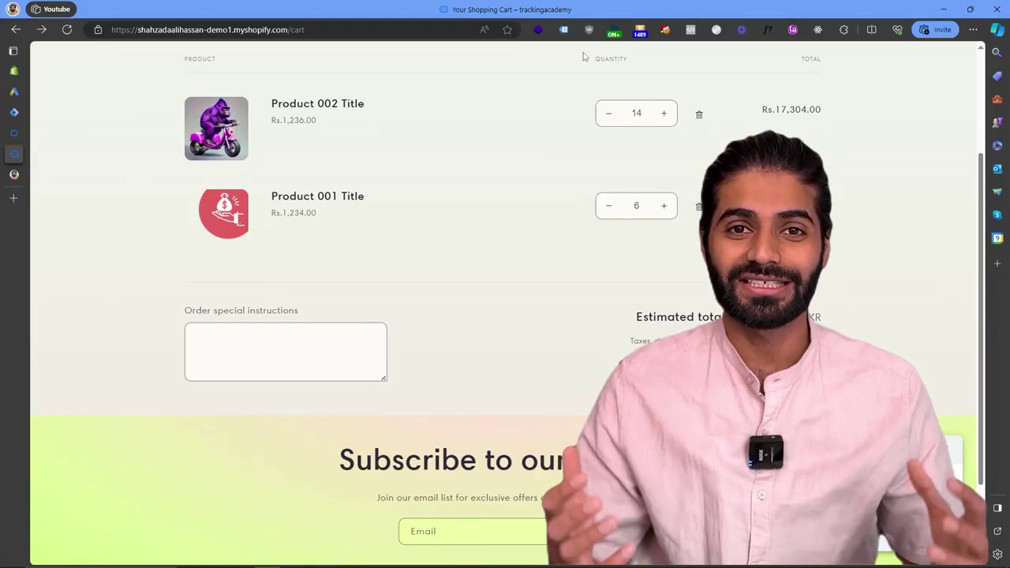
Show the tags firing on the cart page in Tag Assistant Legacy and open the Google Ads Conversion Tracking entry
{"action": "left_click", "coordinate": [561, 28]}
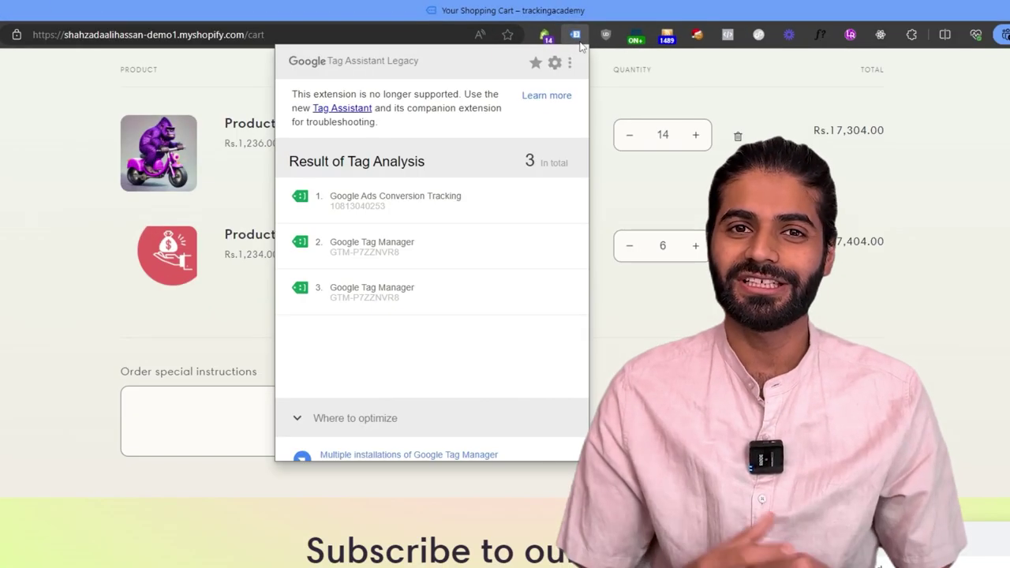
{"action": "left_click", "coordinate": [414, 206]}
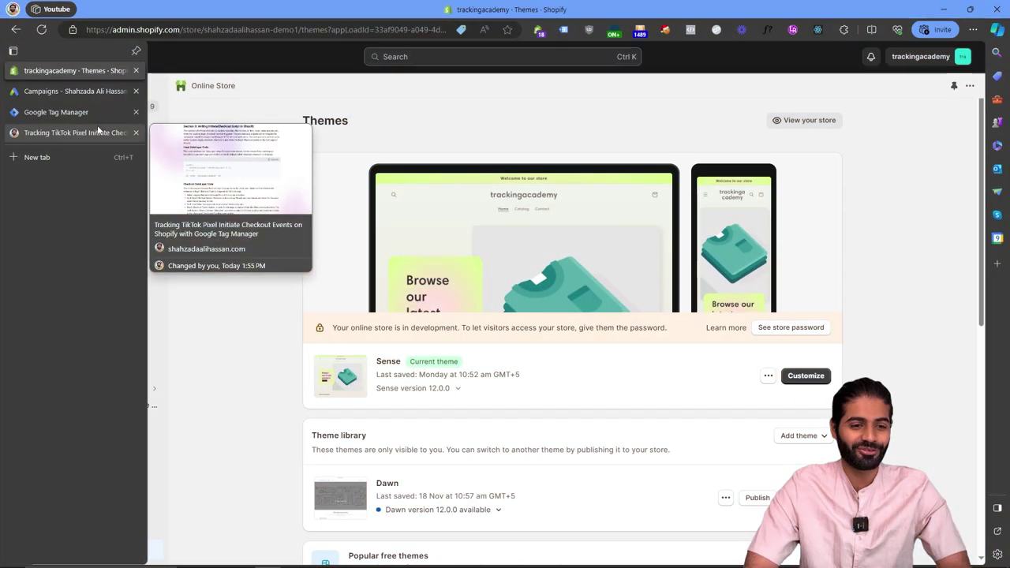
Copy the GTM container's head installation snippet and return to the Shopify Themes page
{"action": "left_click", "coordinate": [67, 110]}
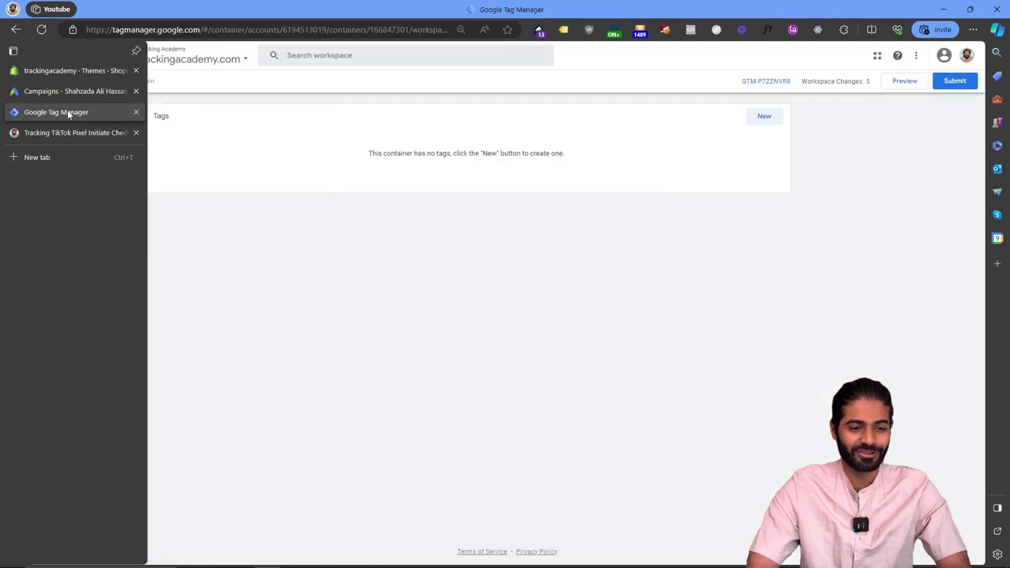
{"action": "left_click", "coordinate": [775, 79]}
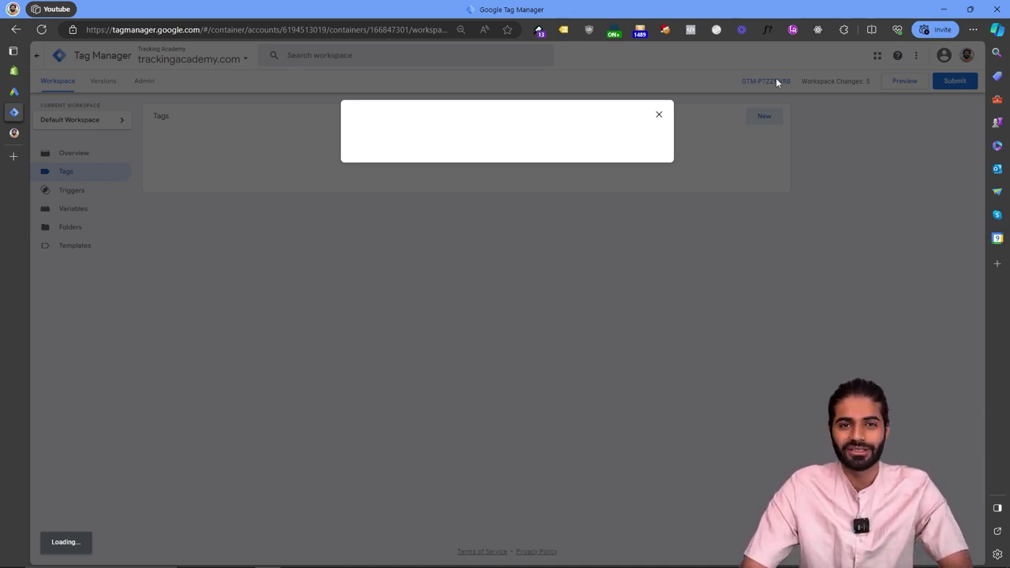
{"action": "left_click", "coordinate": [653, 164]}
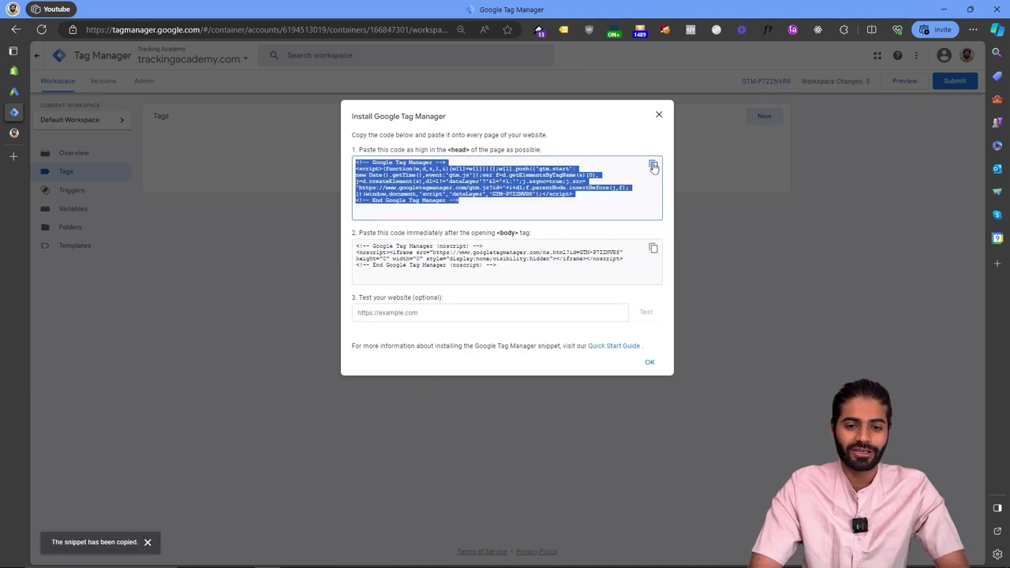
{"action": "left_click", "coordinate": [23, 73]}
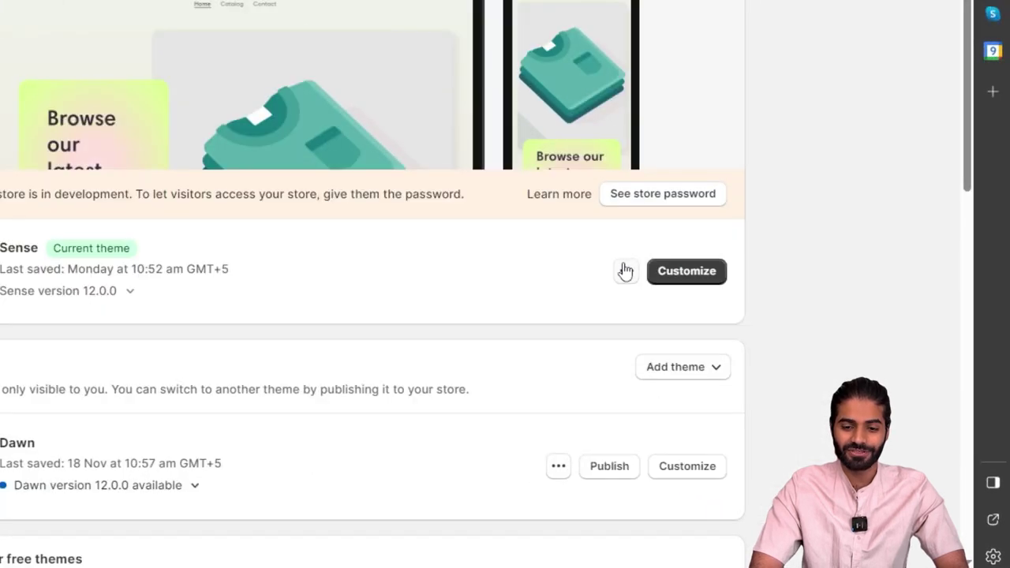
Open the Sense theme's code and paste the GTM head script right after the <head> tag
{"action": "left_click", "coordinate": [768, 376]}
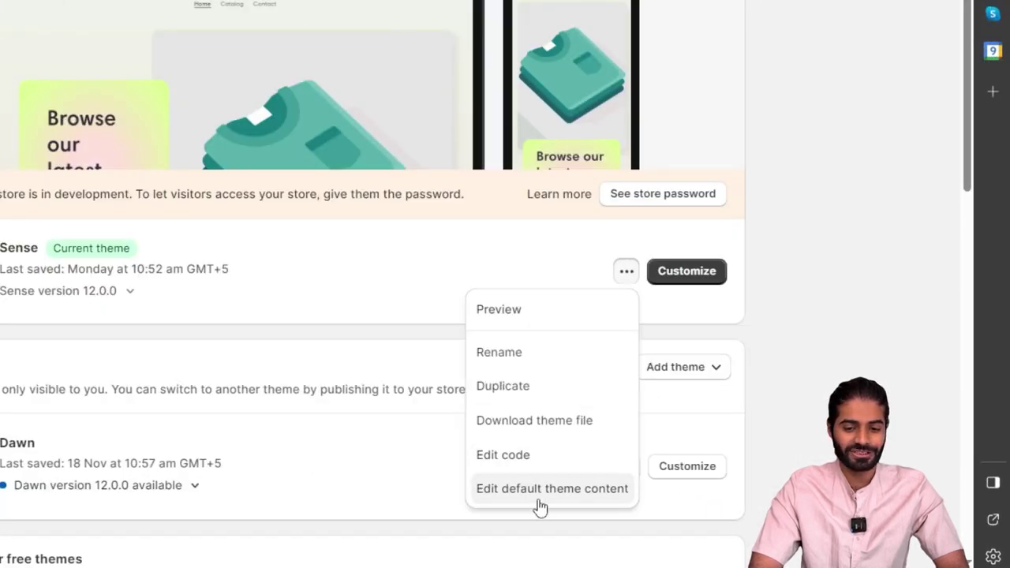
{"action": "left_click", "coordinate": [520, 461]}
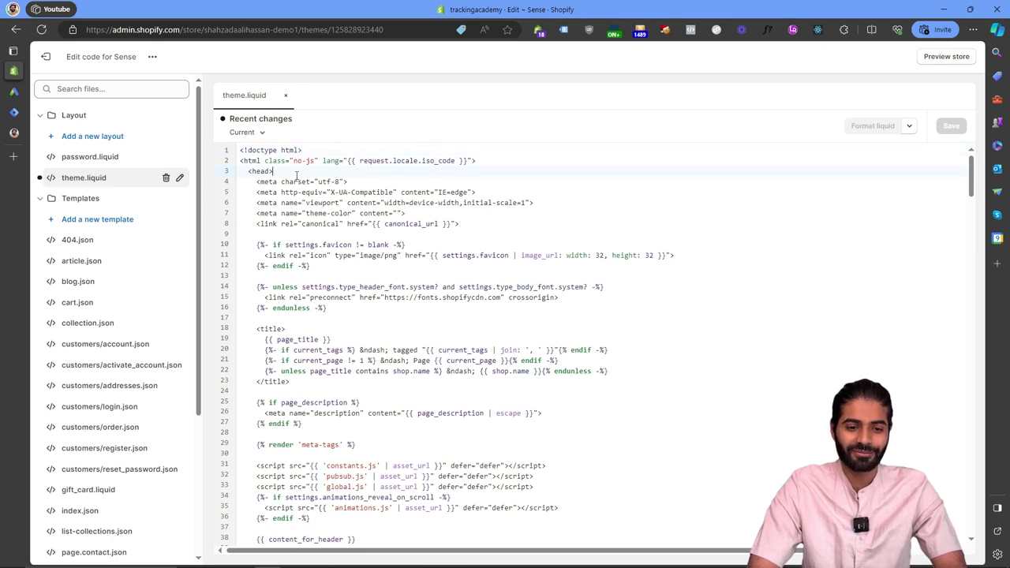
{"action": "key", "text": "Return"}
{"action": "key", "text": "Return"}
{"action": "key", "text": "Return"}
{"action": "key", "text": "ctrl+v"}
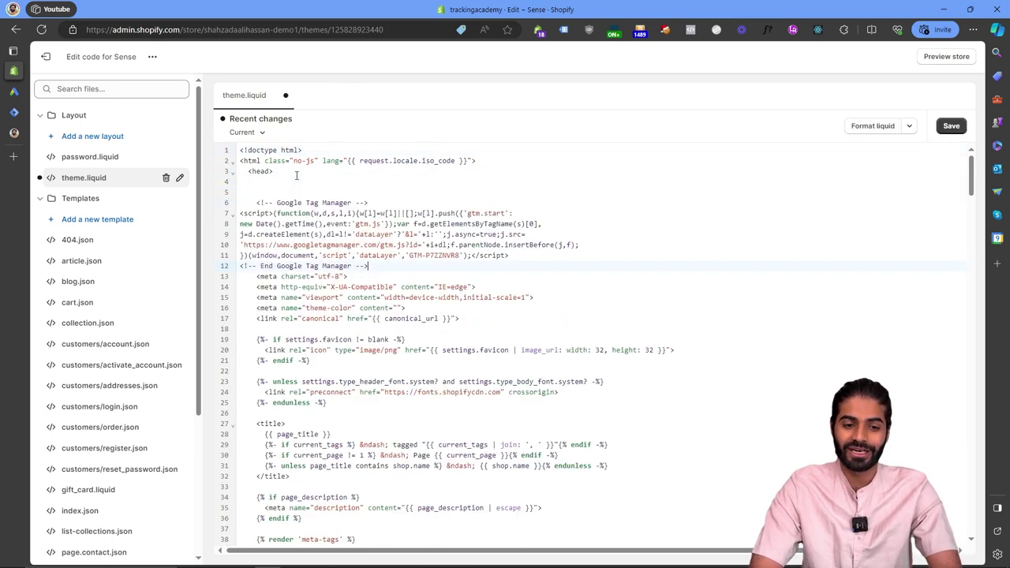
Copy the GTM noscript body snippet and find the <body tag in theme.liquid
{"action": "left_click", "coordinate": [13, 112]}
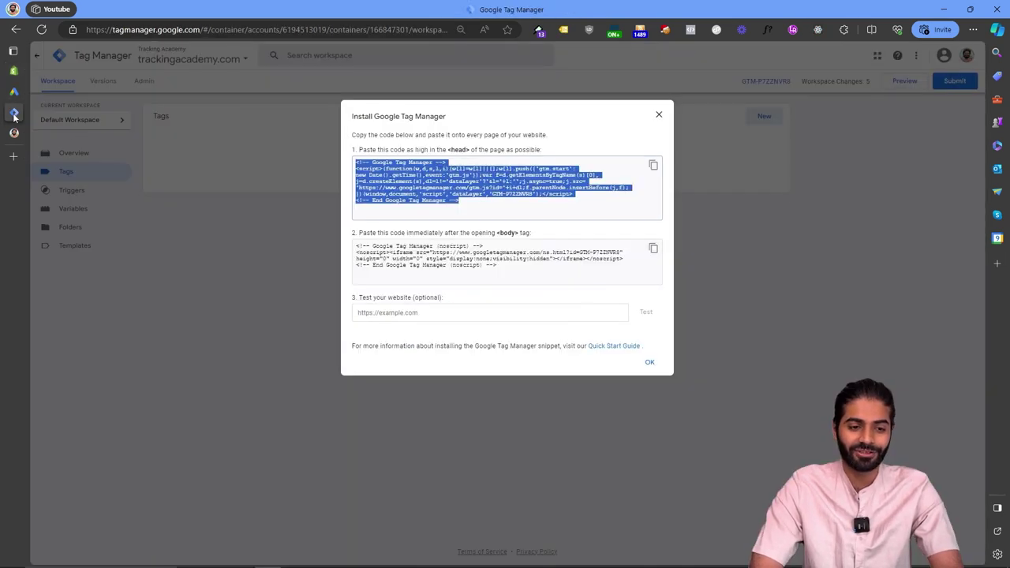
{"action": "left_click", "coordinate": [655, 249]}
{"action": "left_click", "coordinate": [644, 249]}
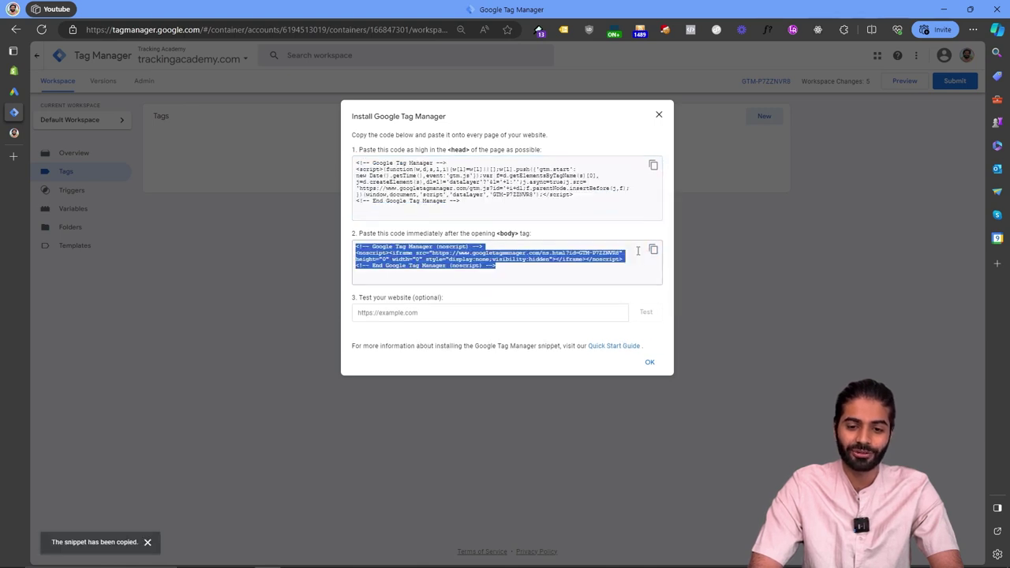
{"action": "left_click", "coordinate": [23, 71]}
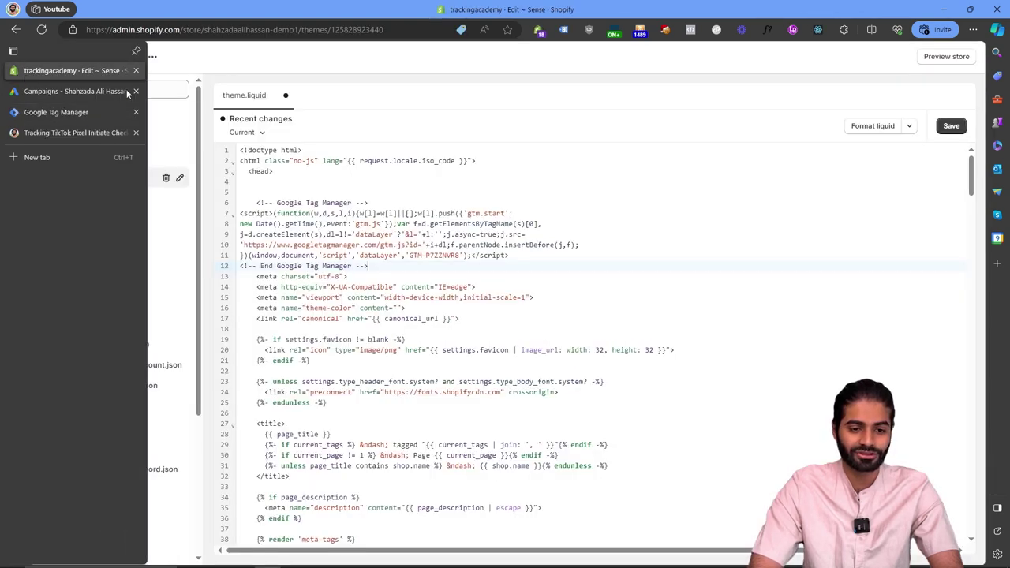
{"action": "scroll", "coordinate": [467, 364], "scroll_direction": "down", "scroll_amount": 1}
{"action": "left_click", "coordinate": [466, 353]}
{"action": "key", "text": "ctrl+f"}
{"action": "type", "text": "<body"}
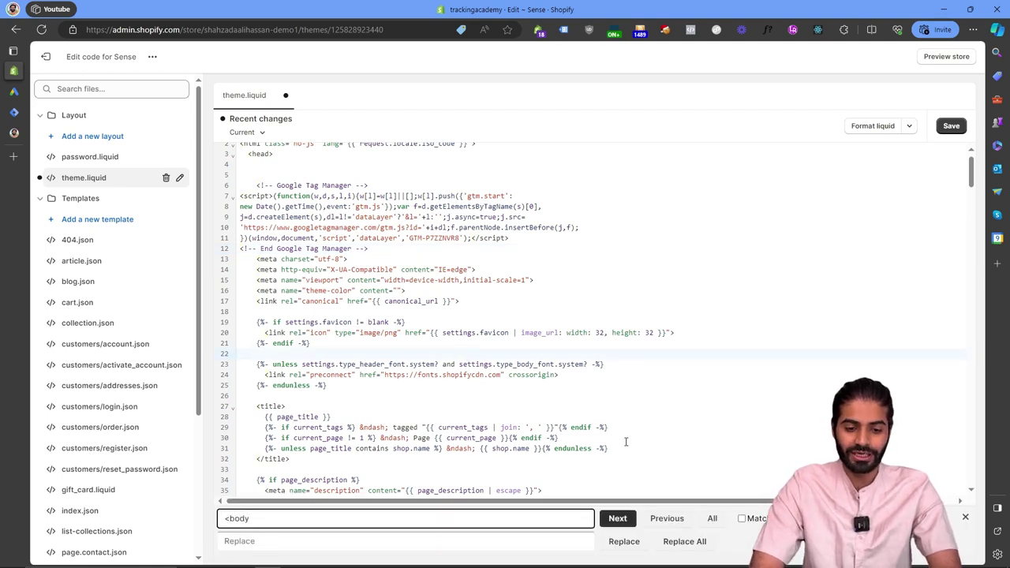
{"action": "left_click", "coordinate": [616, 518]}
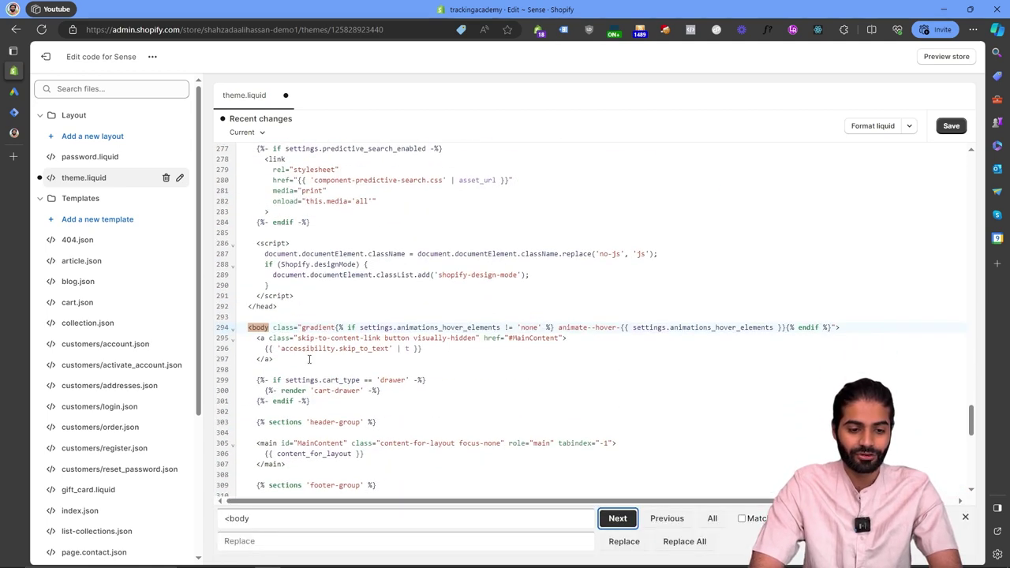
Paste the noscript snippet below the <body> tag, format the Liquid code and save theme.liquid
{"action": "left_click", "coordinate": [879, 326]}
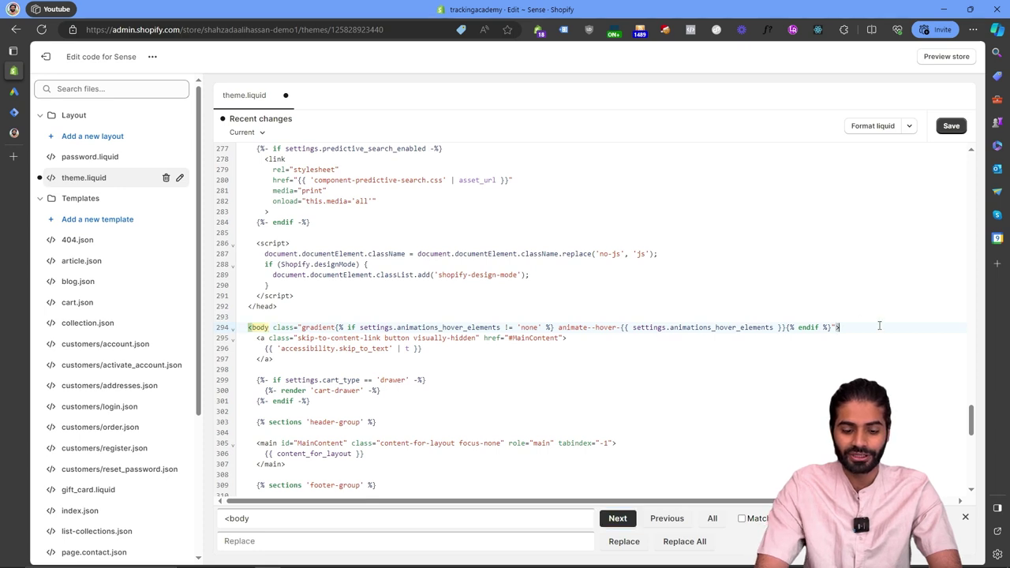
{"action": "key", "text": "Escape"}
{"action": "key", "text": "Return"}
{"action": "key", "text": "Return"}
{"action": "key", "text": "ctrl+v"}
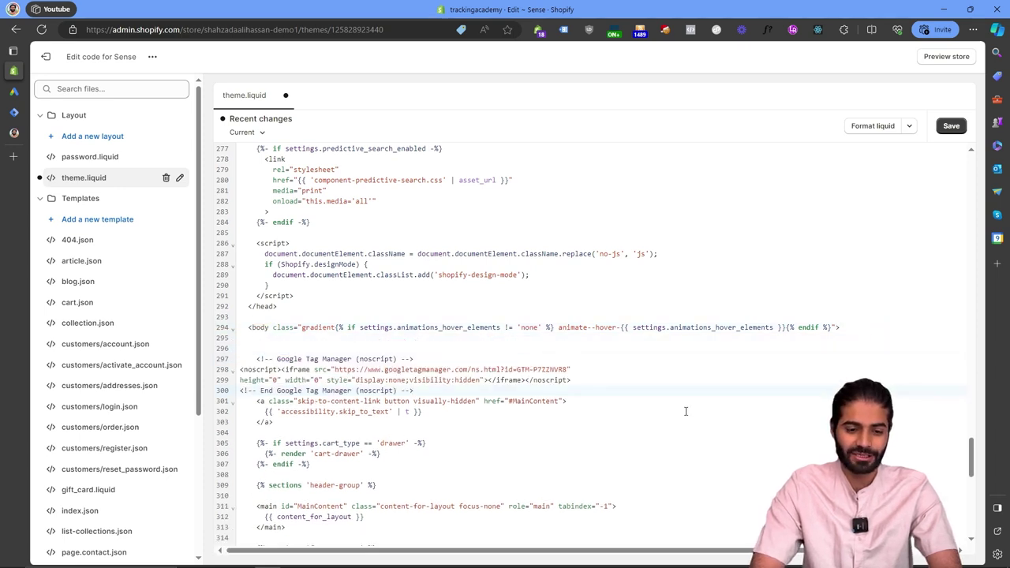
{"action": "key", "text": "Return"}
{"action": "key", "text": "Return"}
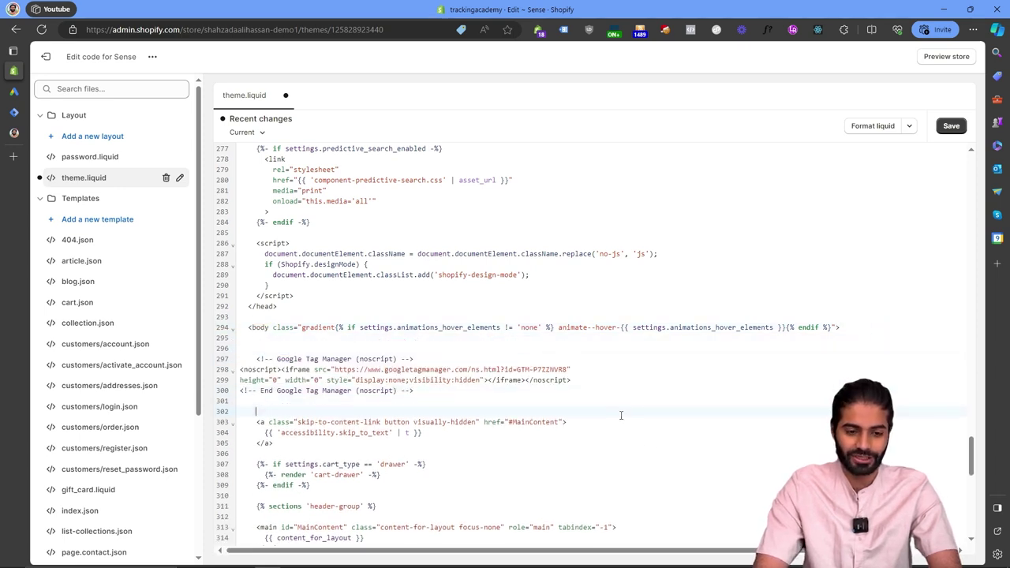
{"action": "left_click", "coordinate": [872, 127]}
{"action": "left_click", "coordinate": [951, 127]}
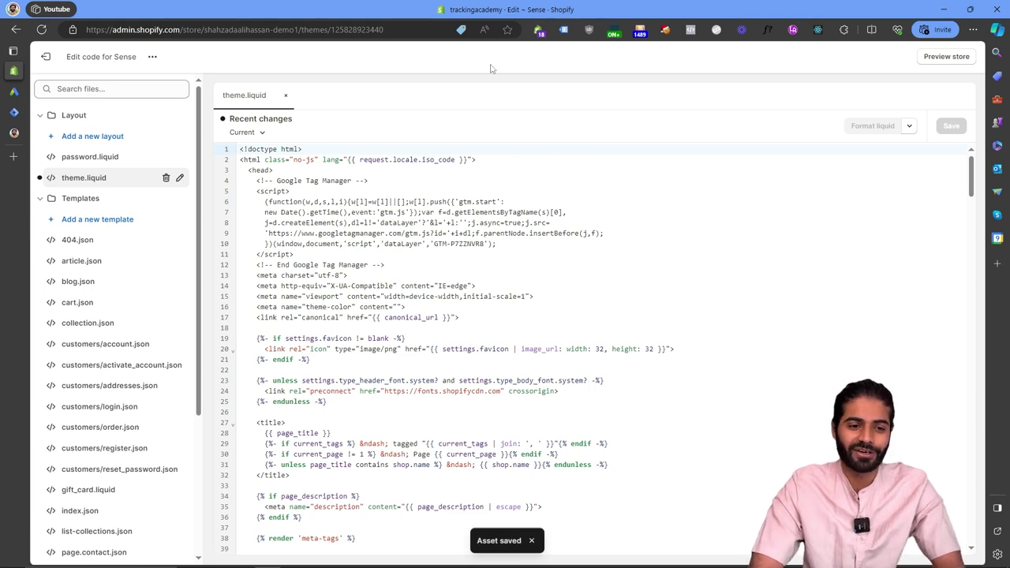
Close the install code dialog and connect GTM Preview mode to the Shopify store
{"action": "left_click", "coordinate": [13, 112]}
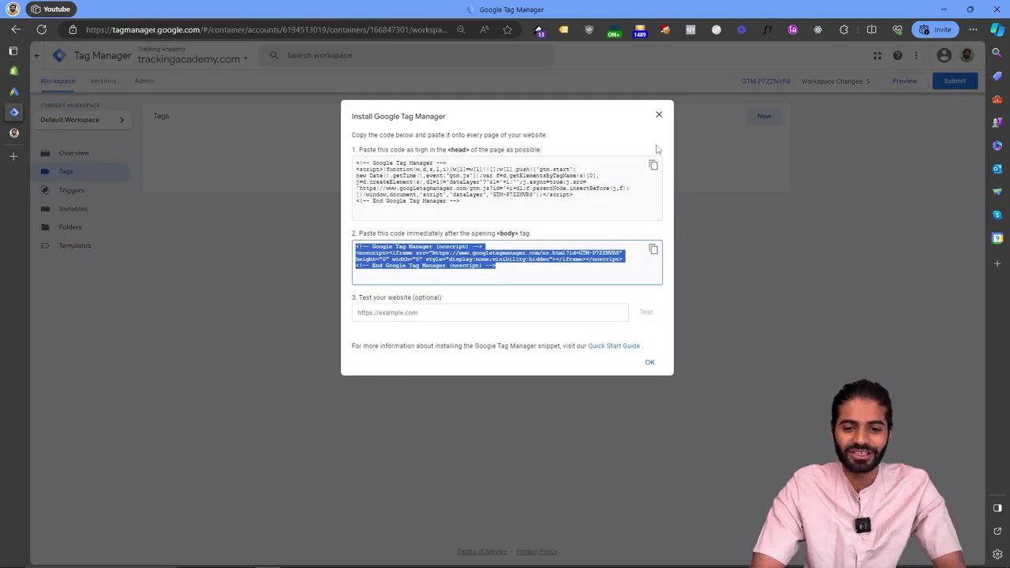
{"action": "left_click", "coordinate": [659, 116]}
{"action": "left_click", "coordinate": [904, 81]}
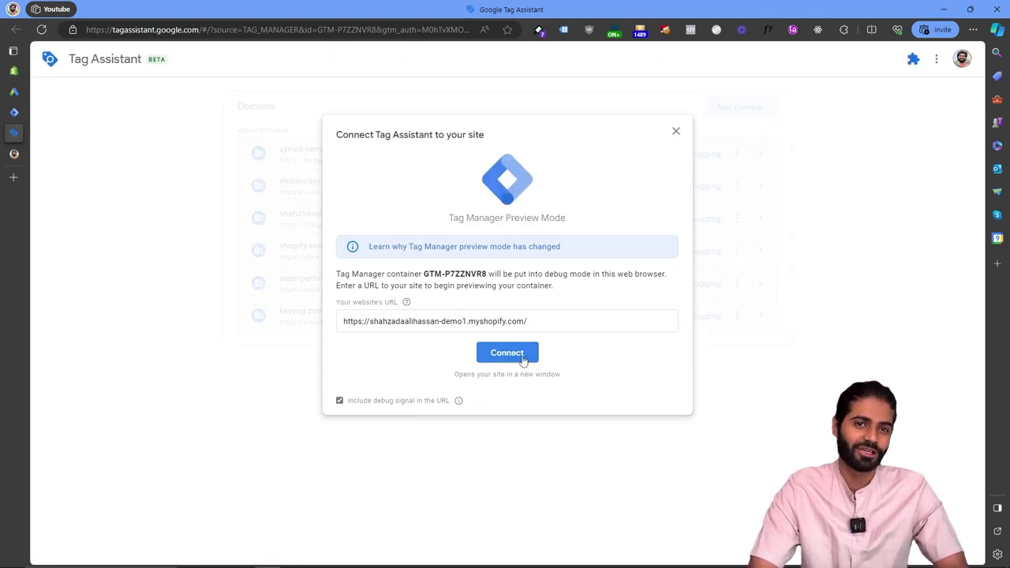
{"action": "left_click", "coordinate": [506, 353]}
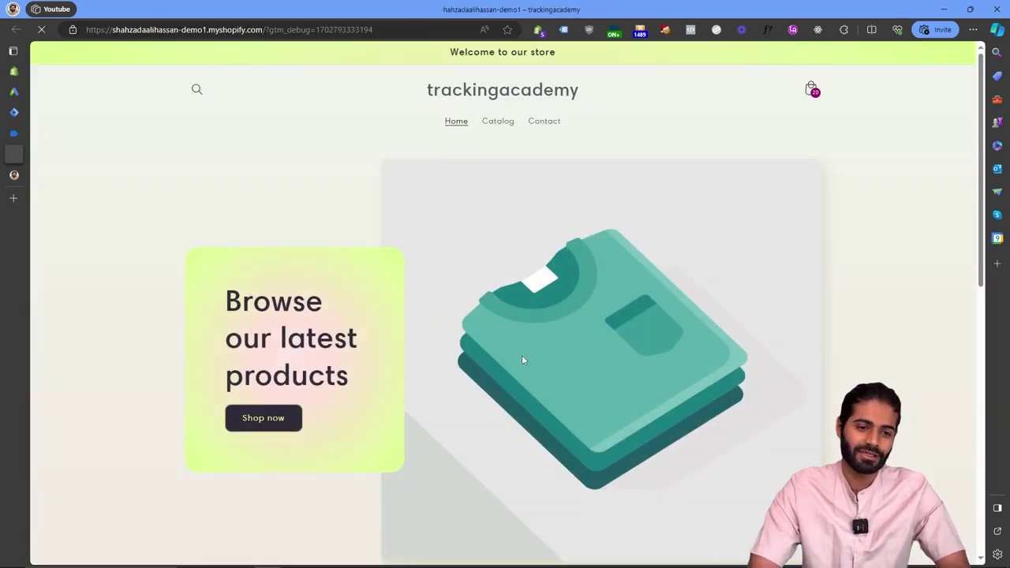
Check the store's loaded tags and inspect the Consent Initialization event, where no tags were evaluated
{"action": "left_click", "coordinate": [566, 30]}
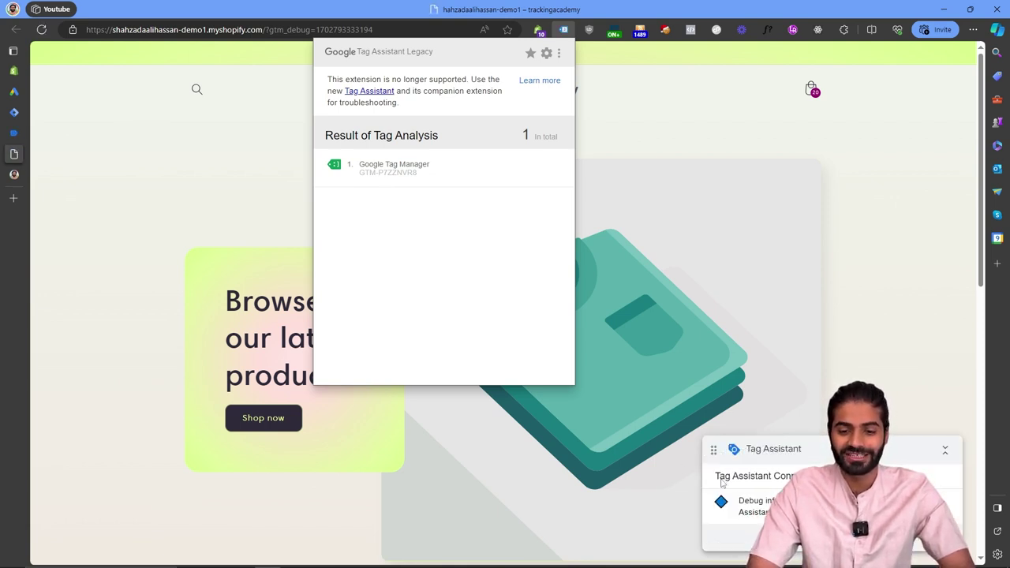
{"action": "left_click", "coordinate": [14, 134]}
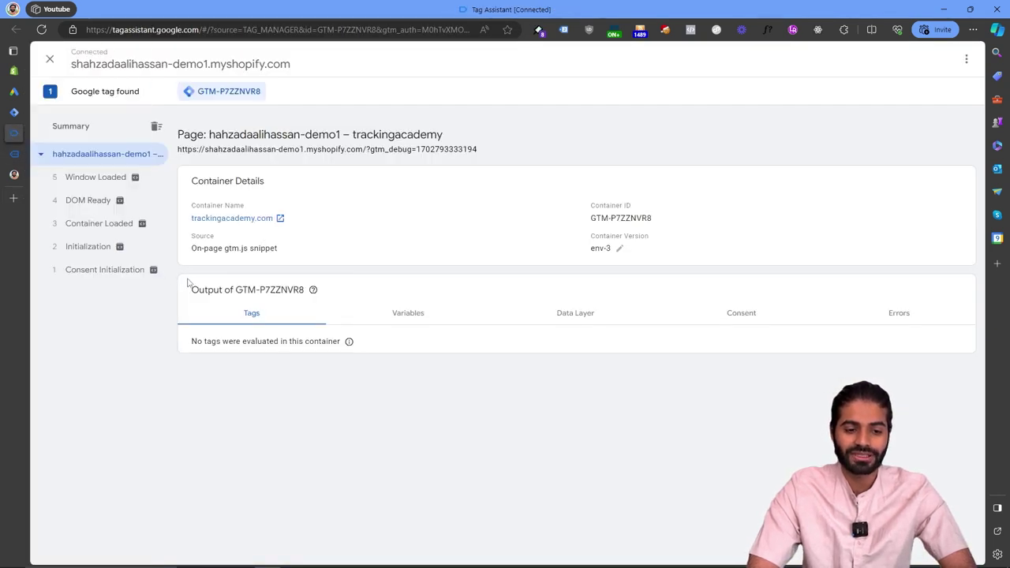
{"action": "left_click", "coordinate": [142, 271]}
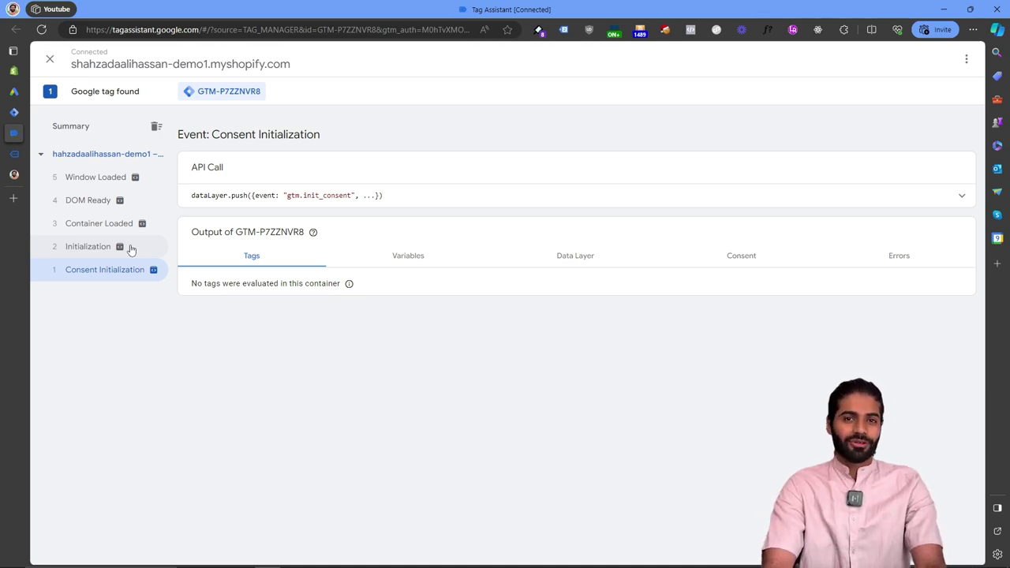
Copy the Head DataLayer Code from the blog's Section 3 and return to the Shopify code editor
{"action": "left_click", "coordinate": [110, 174]}
{"action": "scroll", "coordinate": [437, 279], "scroll_direction": "up", "scroll_amount": 1}
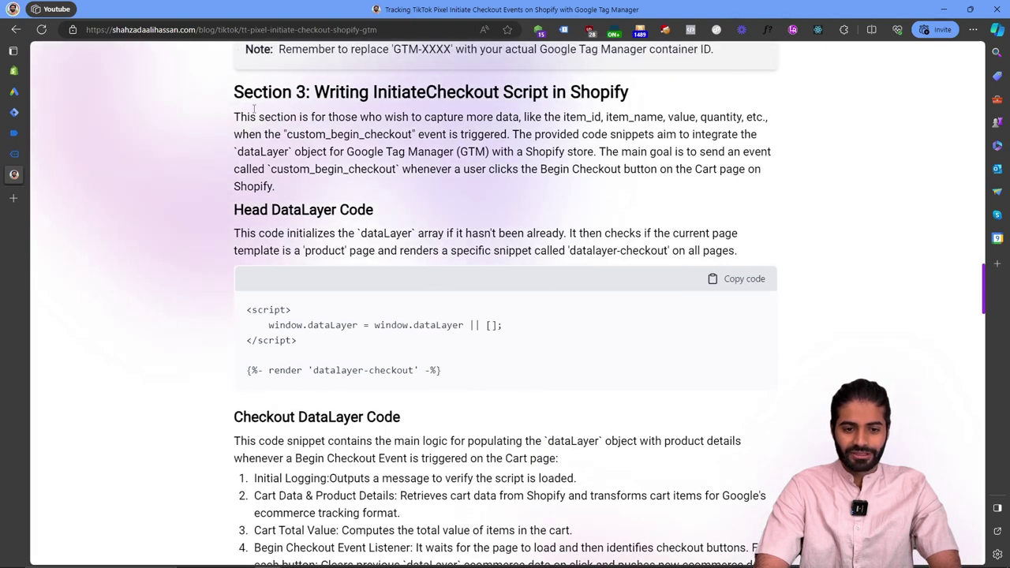
{"action": "left_click_drag", "start_coordinate": [235, 92], "coordinate": [292, 192]}
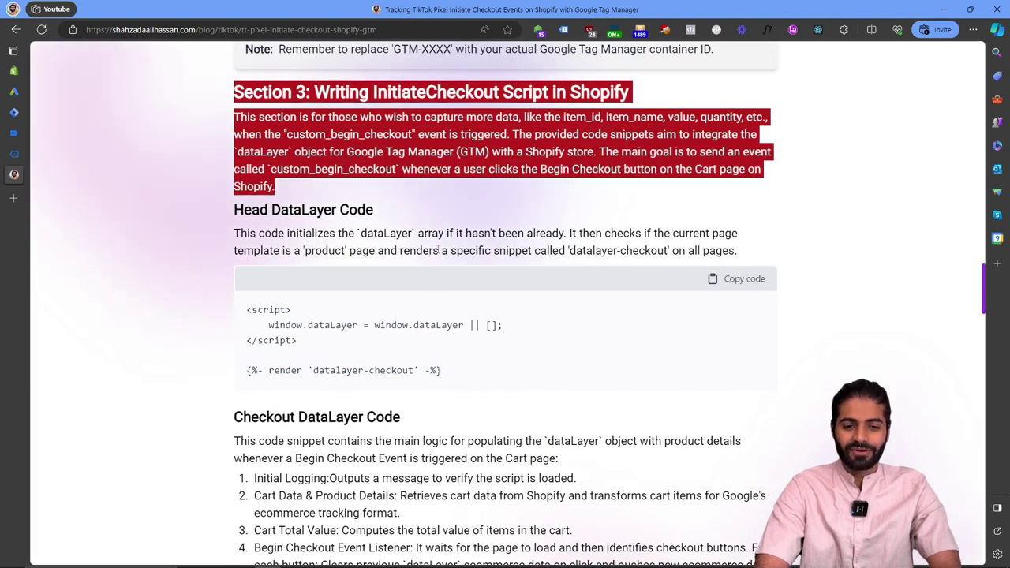
{"action": "scroll", "coordinate": [439, 252], "scroll_direction": "down", "scroll_amount": 3}
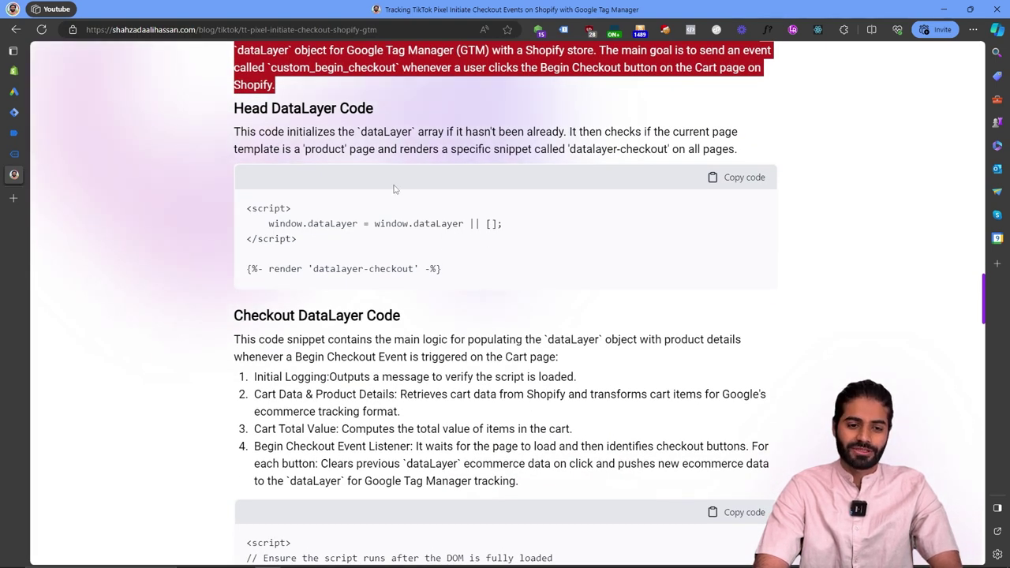
{"action": "left_click_drag", "start_coordinate": [235, 108], "coordinate": [378, 116]}
{"action": "left_click_drag", "start_coordinate": [233, 320], "coordinate": [404, 320]}
{"action": "scroll", "coordinate": [415, 325], "scroll_direction": "down", "scroll_amount": 10}
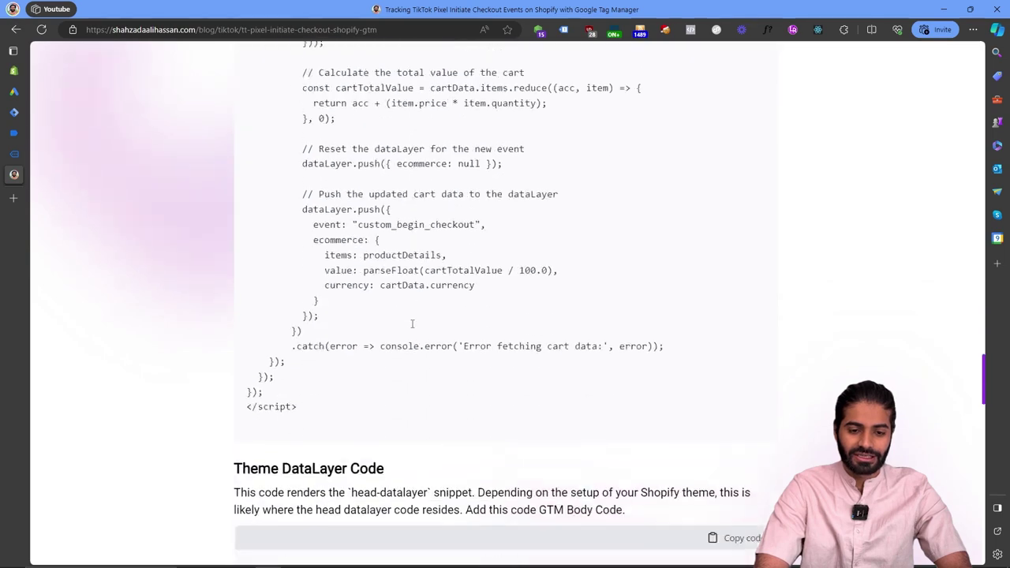
{"action": "scroll", "coordinate": [412, 323], "scroll_direction": "down", "scroll_amount": 3}
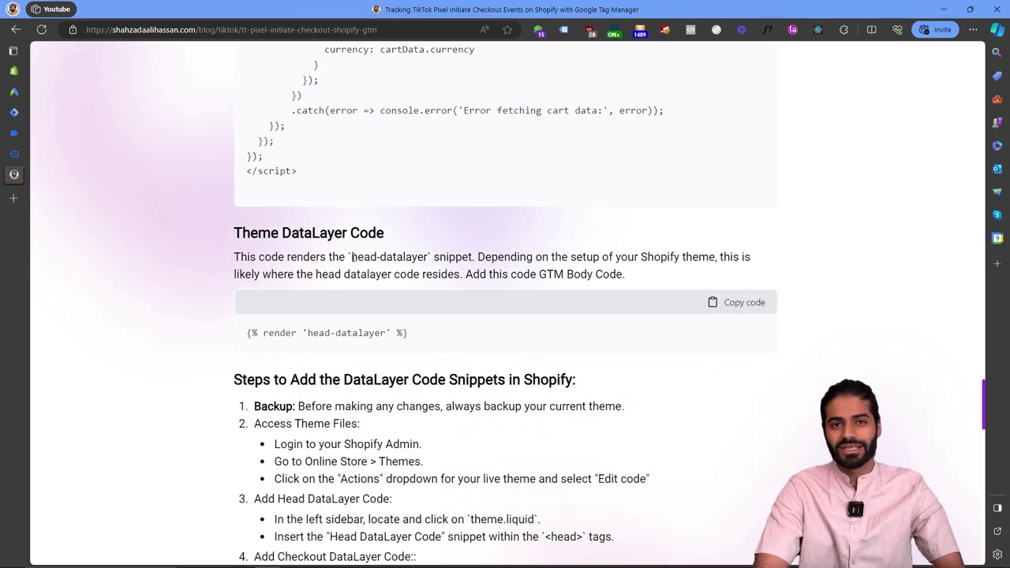
{"action": "scroll", "coordinate": [352, 258], "scroll_direction": "up", "scroll_amount": 13}
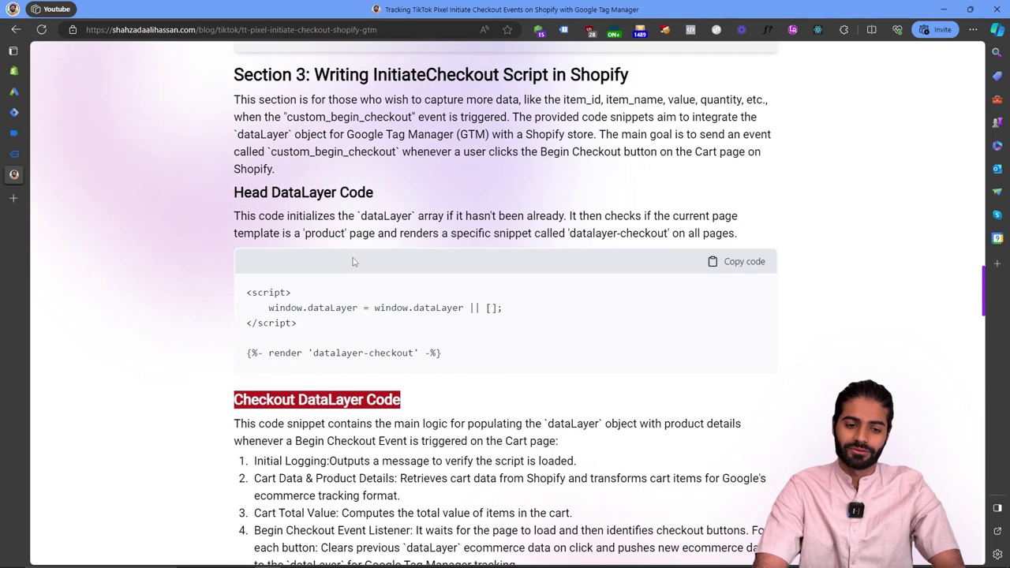
{"action": "left_click", "coordinate": [743, 262]}
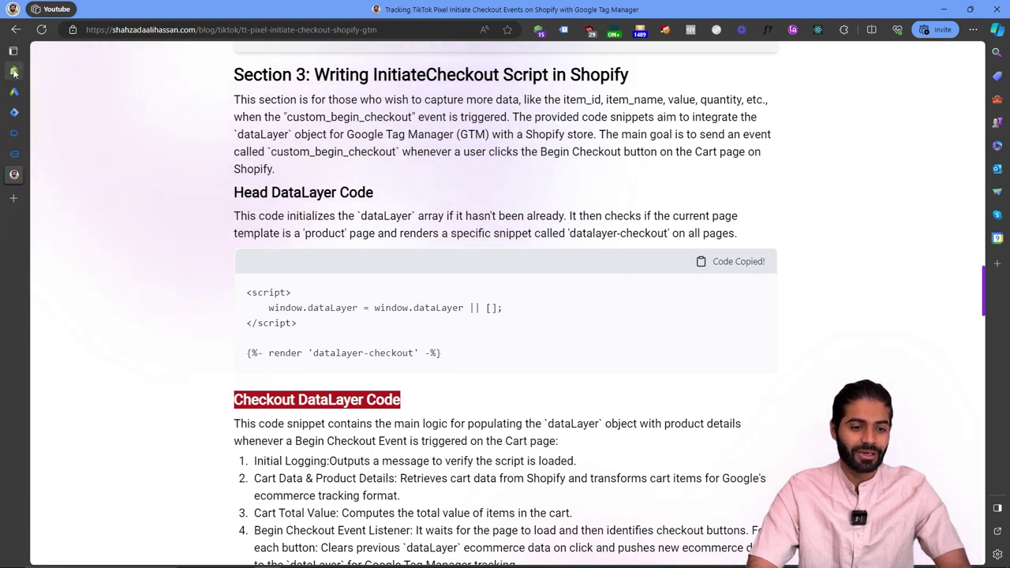
{"action": "left_click", "coordinate": [14, 71]}
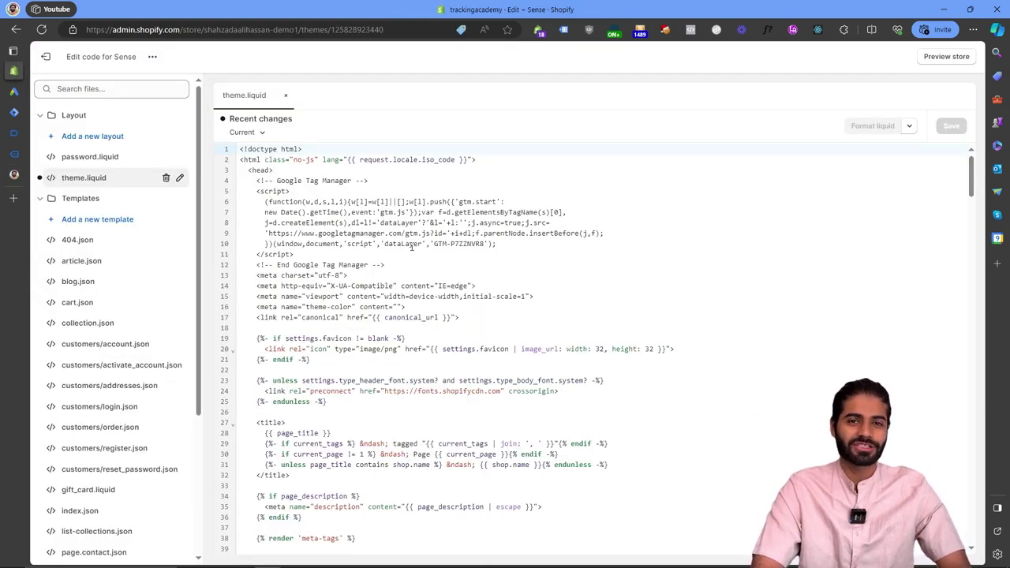
Add a new snippet named head-datalayer and paste the Head DataLayer code into it
{"action": "left_click", "coordinate": [40, 199]}
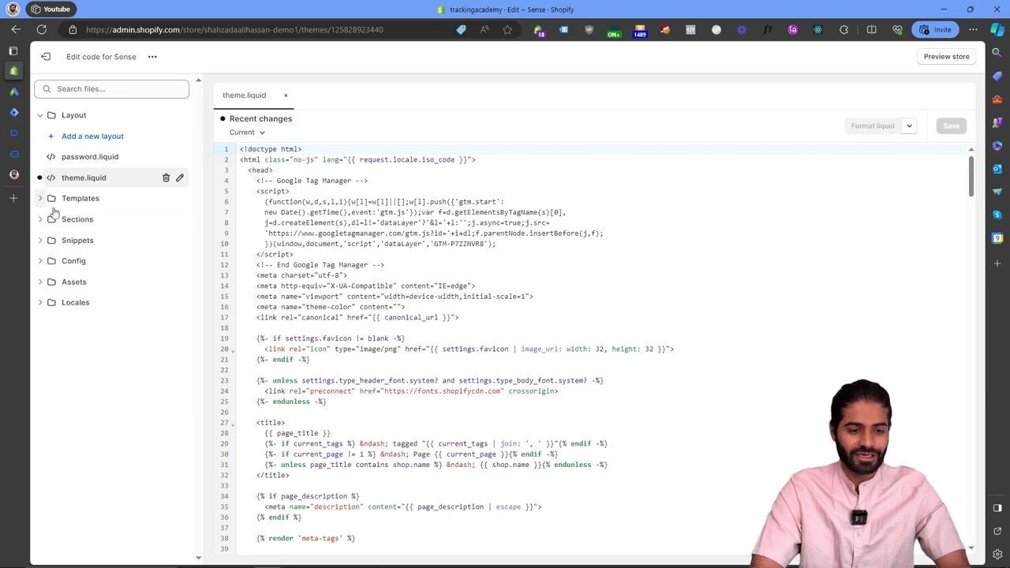
{"action": "left_click", "coordinate": [89, 241]}
{"action": "left_click", "coordinate": [95, 261]}
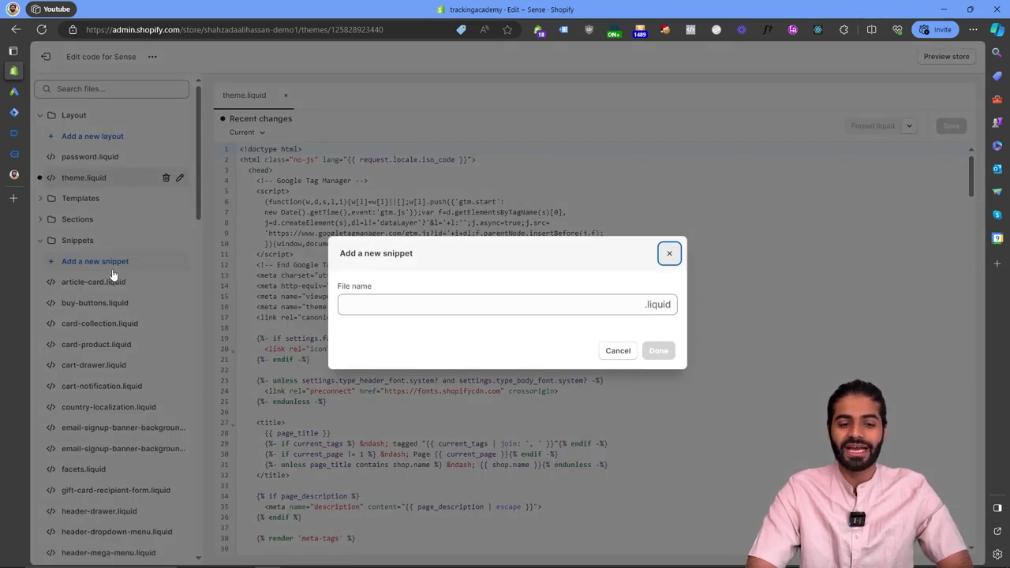
{"action": "left_click", "coordinate": [361, 305]}
{"action": "type", "text": "he"}
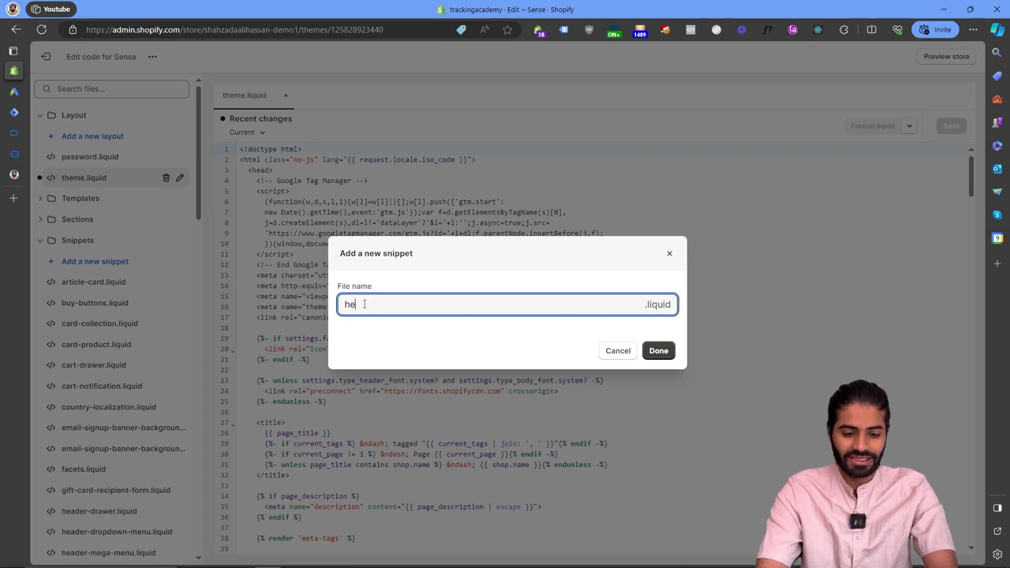
{"action": "type", "text": "ad-datalayer"}
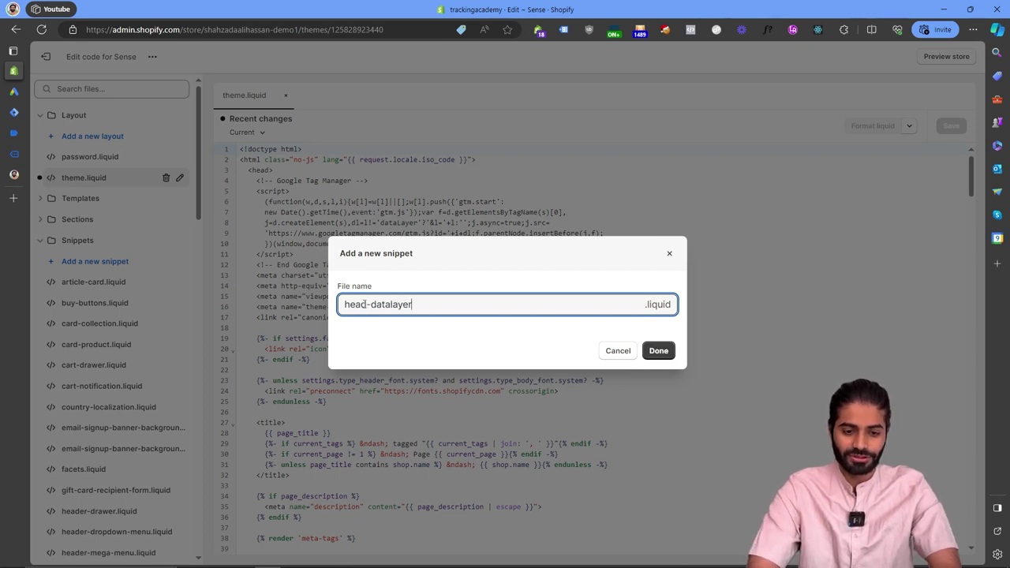
{"action": "left_click", "coordinate": [656, 346]}
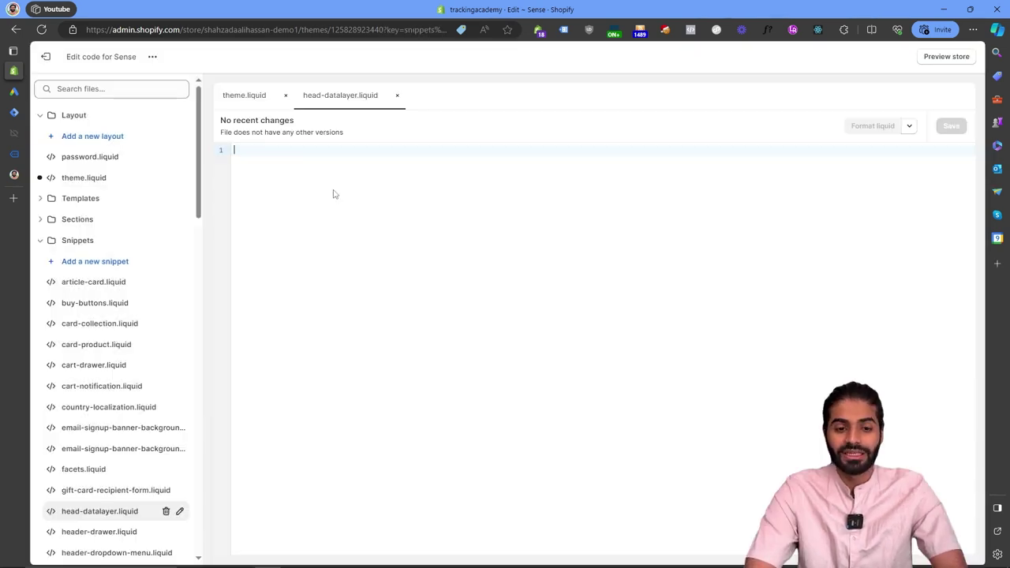
{"action": "key", "text": "ctrl+v"}
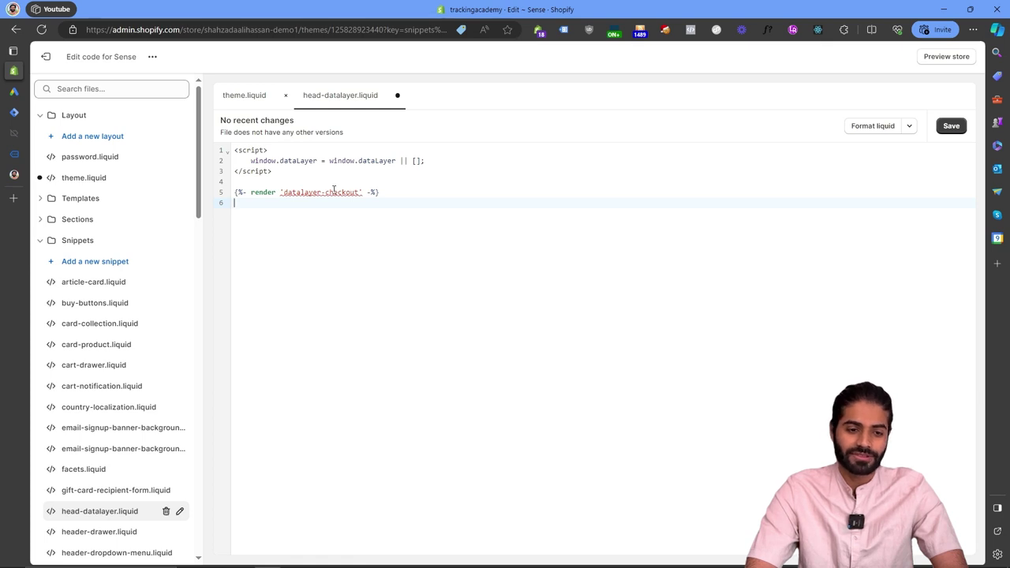
Save the head-datalayer snippet and copy the Checkout DataLayer code from the blog article
{"action": "left_click", "coordinate": [952, 126]}
{"action": "mouse_move", "coordinate": [20, 112]}
{"action": "left_click", "coordinate": [24, 172]}
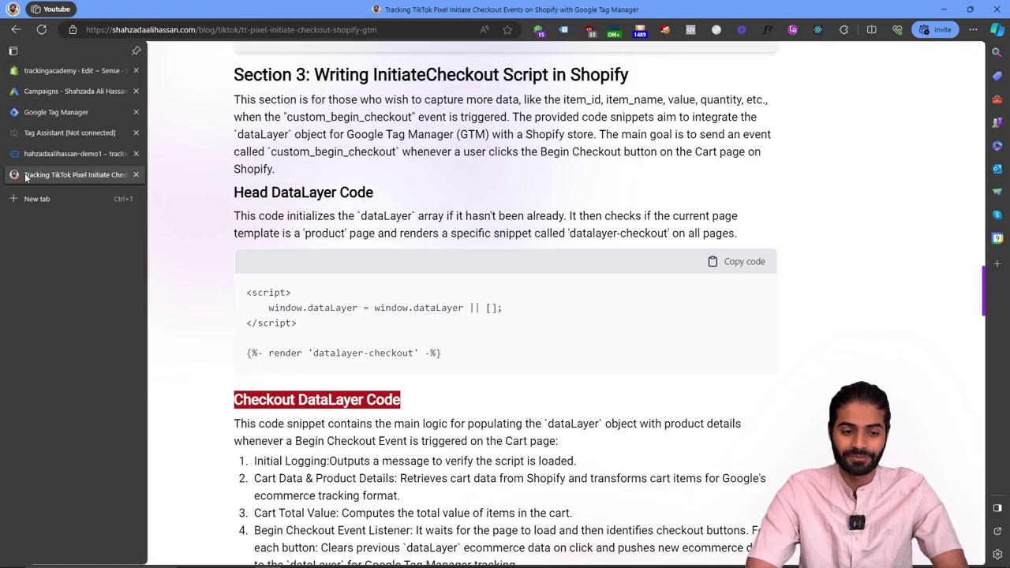
{"action": "scroll", "coordinate": [431, 278], "scroll_direction": "down", "scroll_amount": 5}
{"action": "scroll", "coordinate": [432, 277], "scroll_direction": "up", "scroll_amount": 1}
{"action": "left_click", "coordinate": [733, 293]}
{"action": "left_click", "coordinate": [14, 70]}
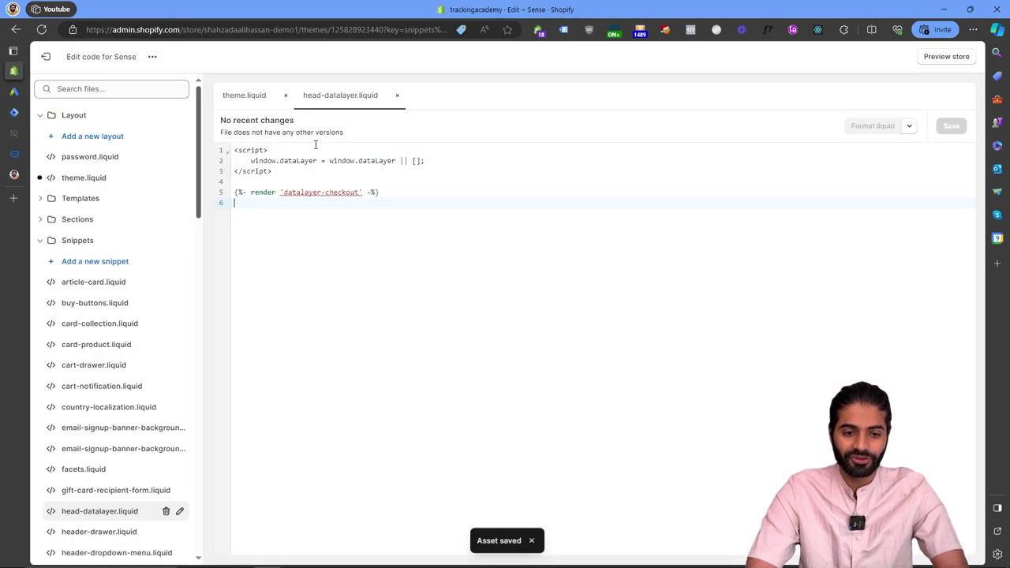
Create a datalayer-checkout snippet containing the custom_begin_checkout dataLayer script and save it
{"action": "left_click", "coordinate": [98, 263]}
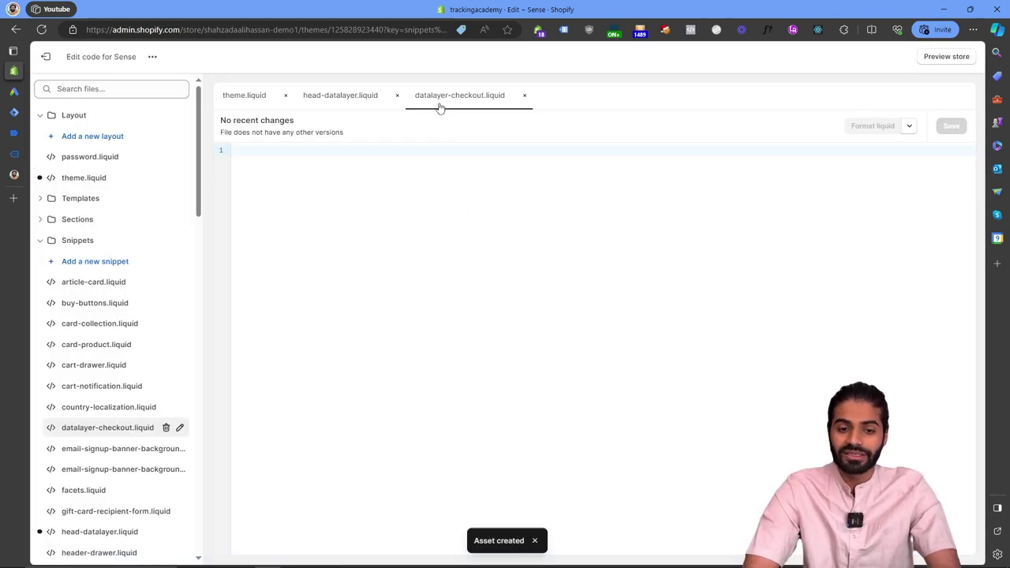
{"action": "key", "text": "ctrl+v"}
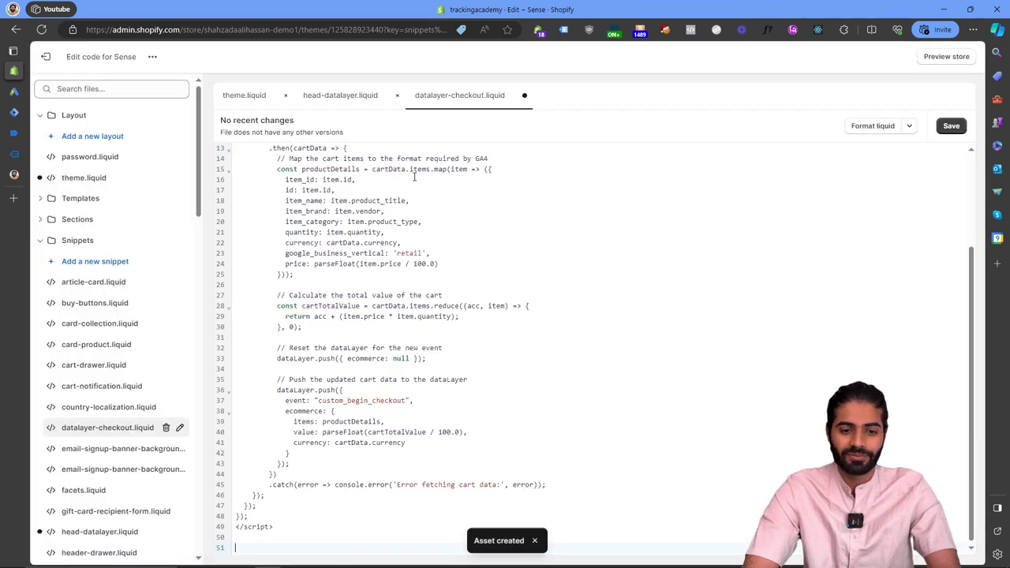
{"action": "scroll", "coordinate": [414, 176], "scroll_direction": "up", "scroll_amount": 4}
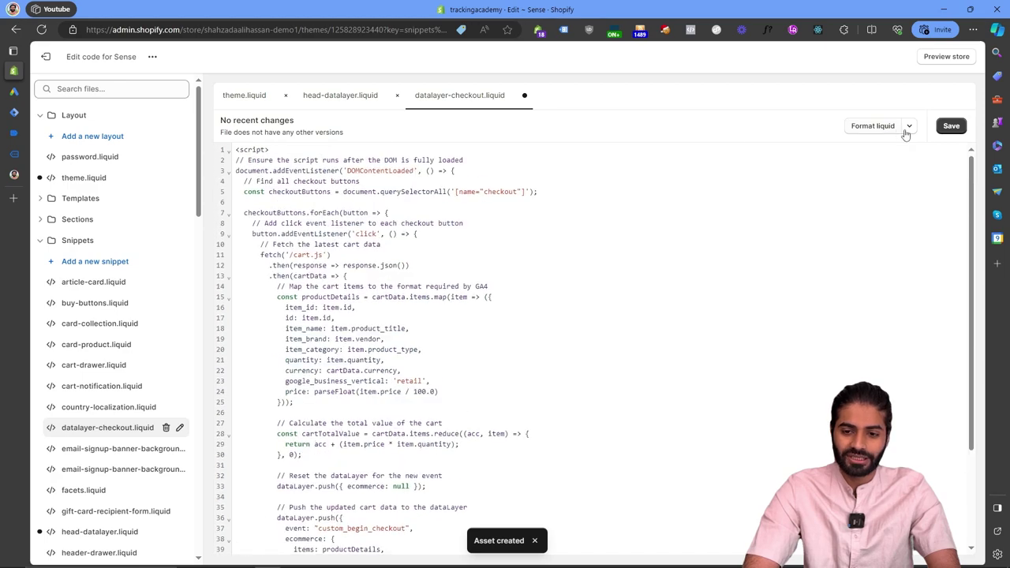
{"action": "left_click", "coordinate": [949, 128]}
Copy the Theme DataLayer render line from the blog article
{"action": "left_click", "coordinate": [13, 174]}
{"action": "scroll", "coordinate": [420, 332], "scroll_direction": "down", "scroll_amount": 6}
{"action": "scroll", "coordinate": [420, 333], "scroll_direction": "down", "scroll_amount": 7}
{"action": "scroll", "coordinate": [419, 333], "scroll_direction": "up", "scroll_amount": 2}
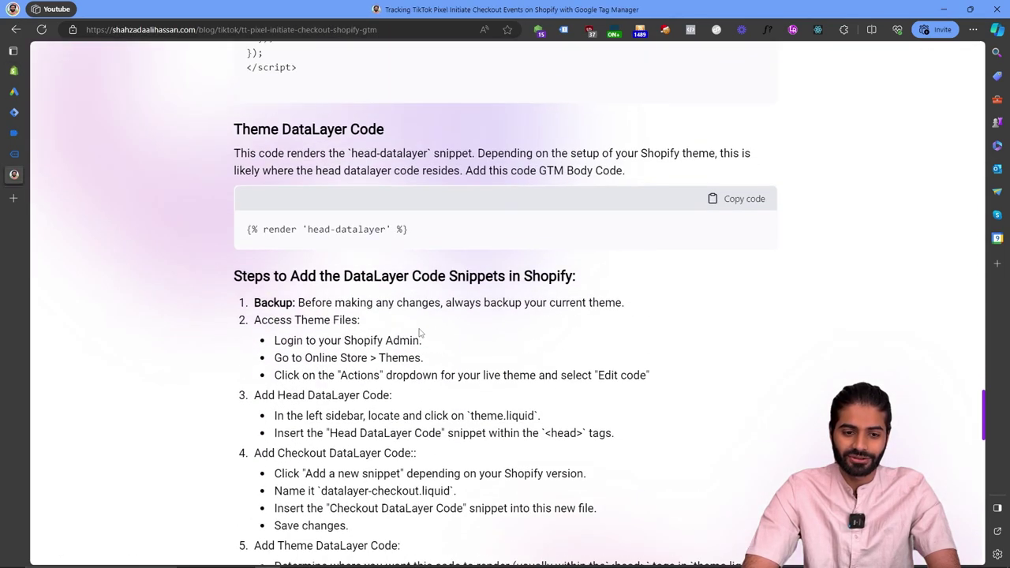
{"action": "left_click", "coordinate": [750, 201]}
{"action": "left_click", "coordinate": [14, 72]}
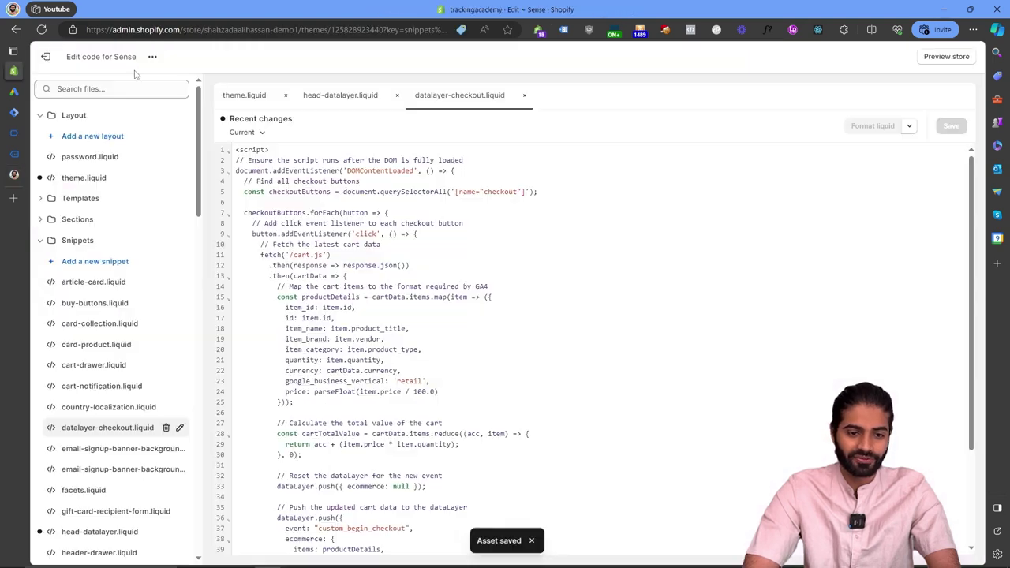
Add the head-datalayer render tag below the GTM head script in theme.liquid and save it
{"action": "left_click", "coordinate": [255, 99]}
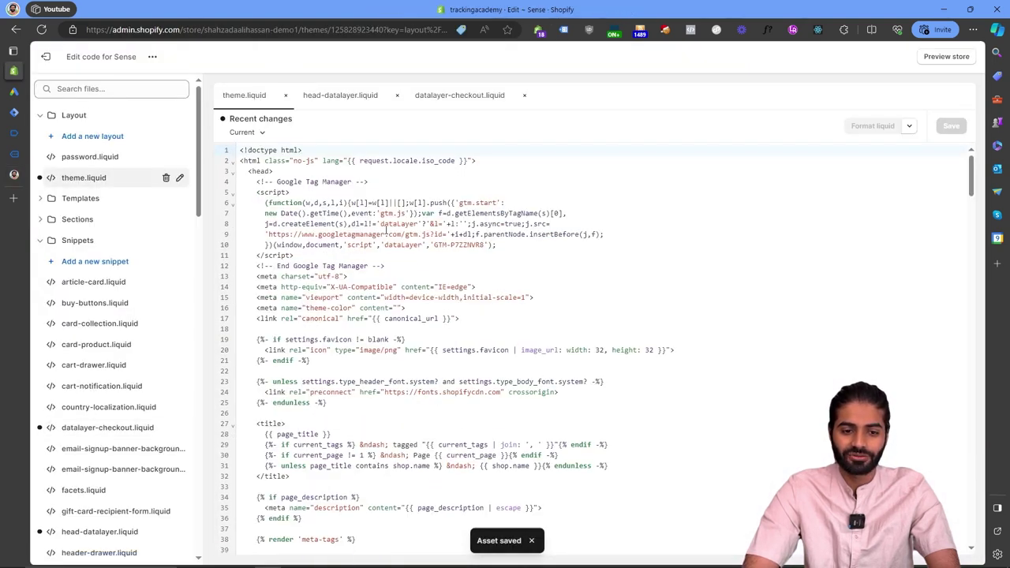
{"action": "left_click", "coordinate": [342, 259]}
{"action": "key", "text": "Return"}
{"action": "key", "text": "Return"}
{"action": "key", "text": "ctrl+v"}
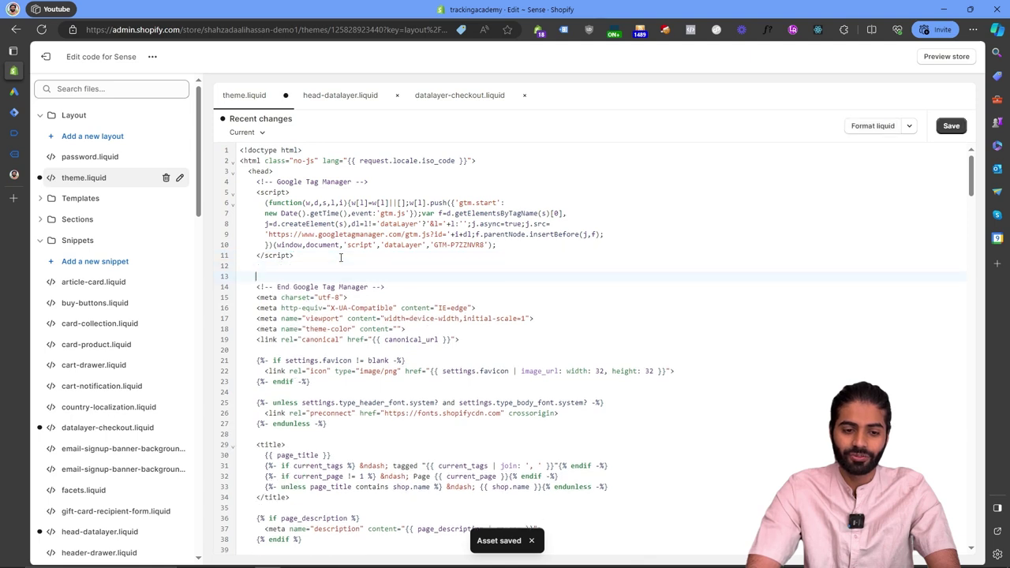
{"action": "key", "text": "Return"}
{"action": "left_click", "coordinate": [953, 131]}
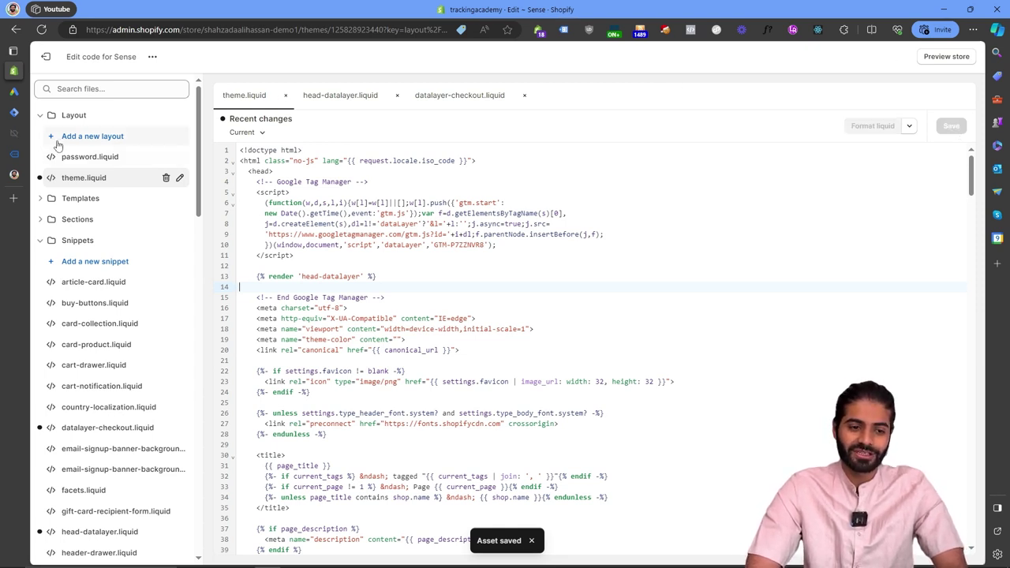
{"action": "left_click", "coordinate": [12, 156]}
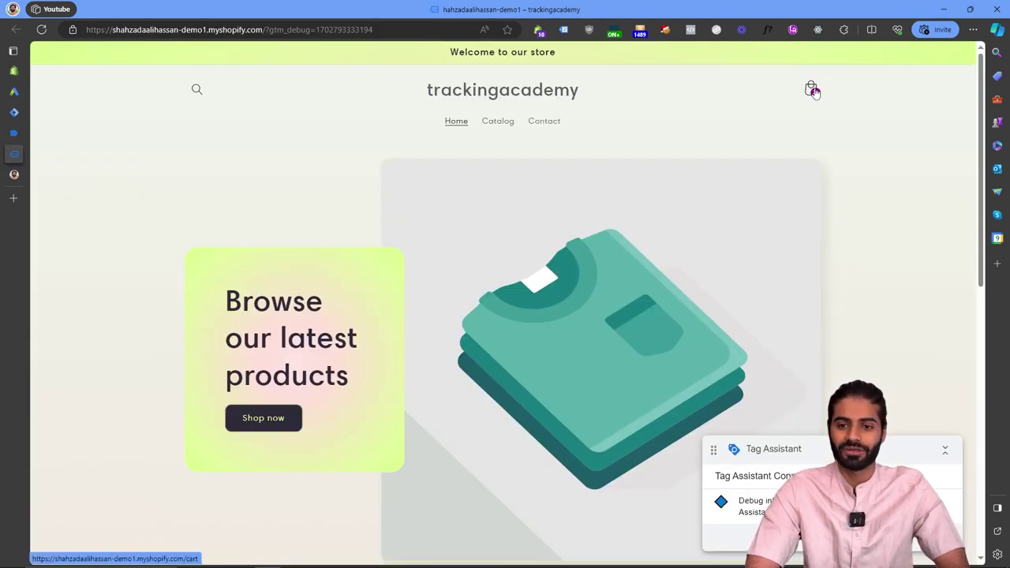
Start checkout from the store's cart to fire custom_begin_checkout, then return to Tag Assistant
{"action": "left_click", "coordinate": [813, 91]}
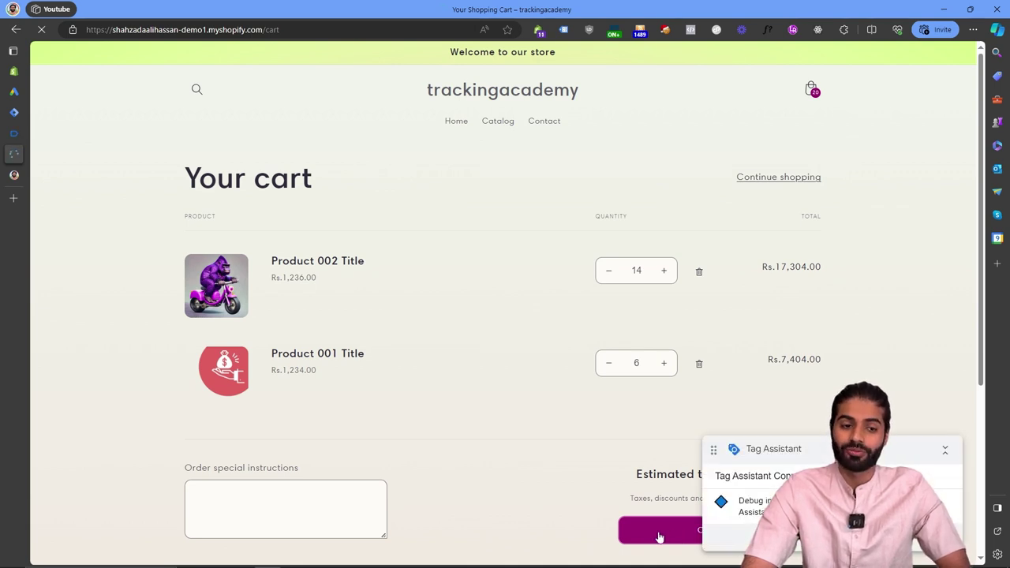
{"action": "left_click", "coordinate": [660, 537]}
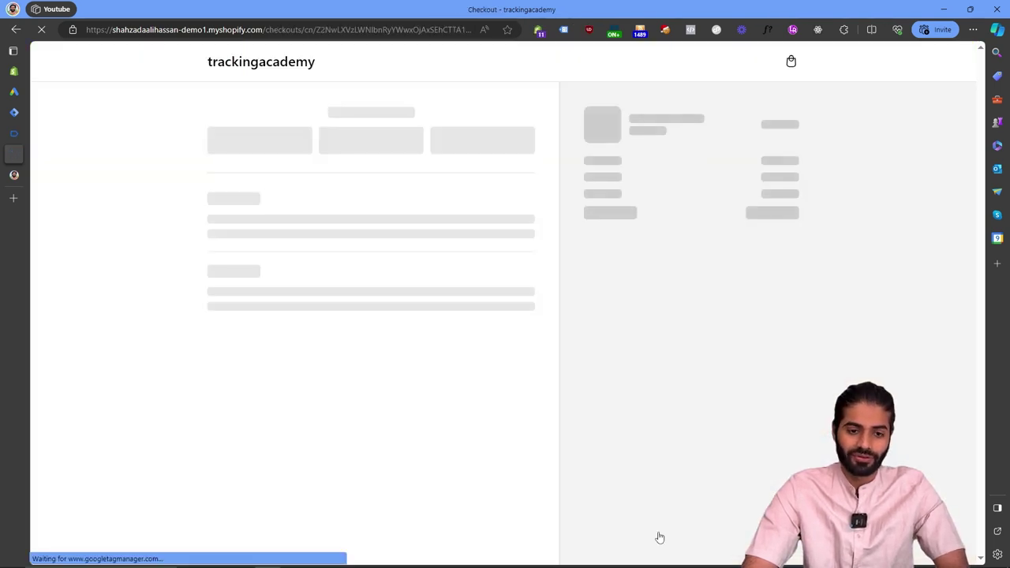
{"action": "left_click", "coordinate": [13, 135]}
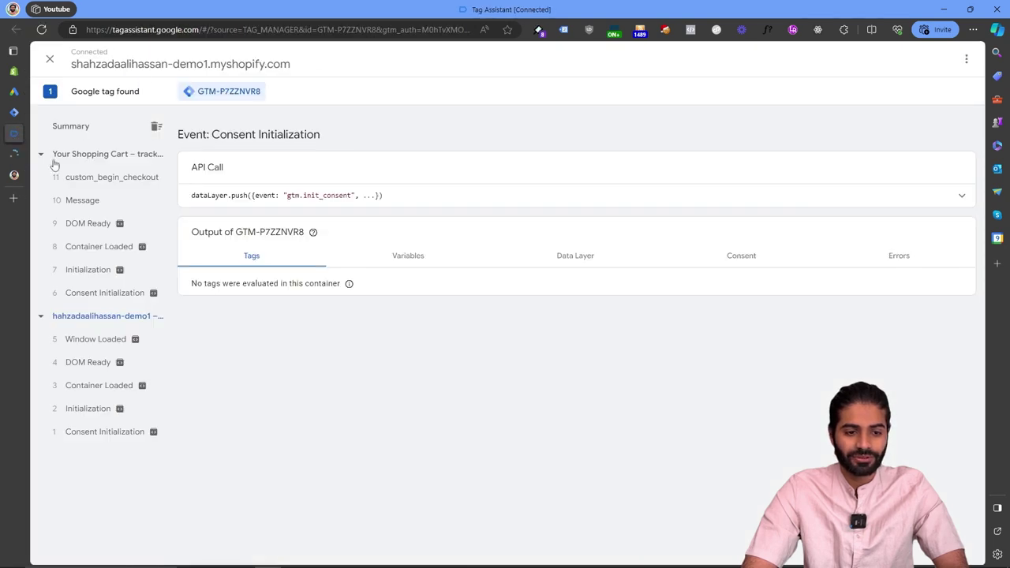
Inspect the custom_begin_checkout push: quantities 14 and 6, prices 1236 and 1234, value 24708 PKR
{"action": "left_click", "coordinate": [118, 185]}
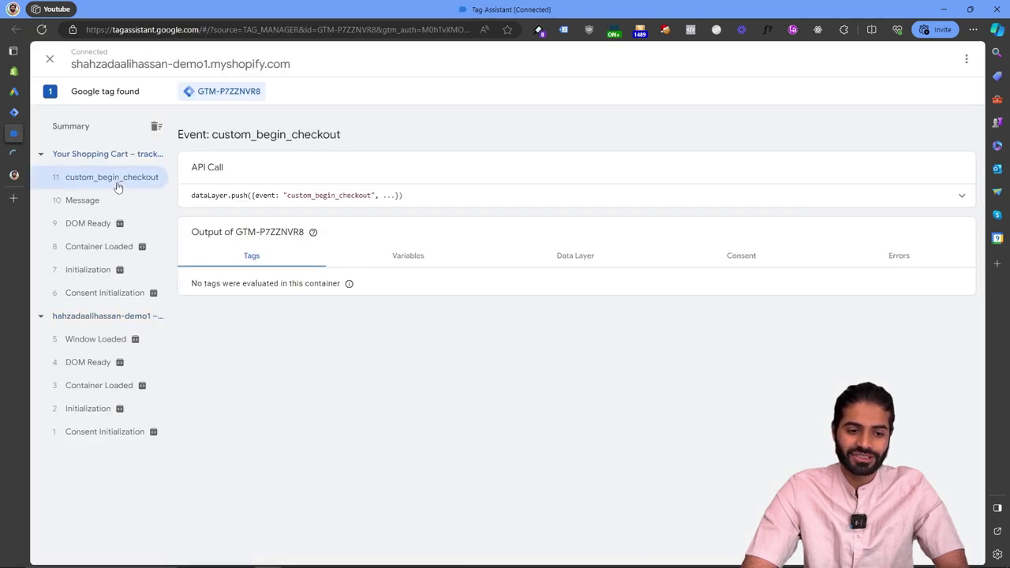
{"action": "left_click", "coordinate": [583, 203]}
{"action": "scroll", "coordinate": [486, 304], "scroll_direction": "down", "scroll_amount": 1}
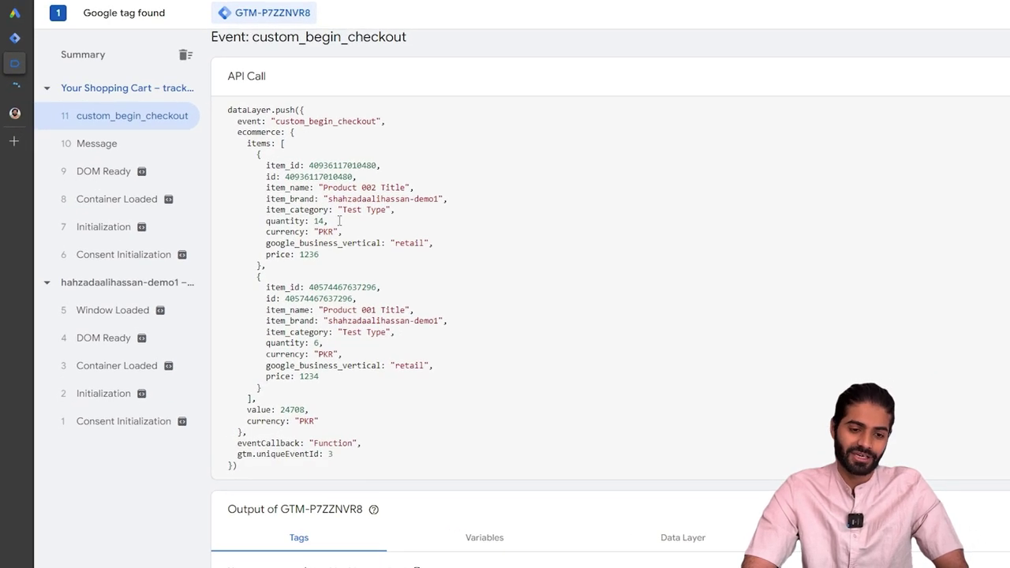
{"action": "left_click_drag", "start_coordinate": [335, 220], "coordinate": [264, 215]}
{"action": "left_click_drag", "start_coordinate": [325, 254], "coordinate": [251, 254]}
{"action": "left_click_drag", "start_coordinate": [324, 343], "coordinate": [265, 342]}
{"action": "left_click_drag", "start_coordinate": [320, 377], "coordinate": [265, 377]}
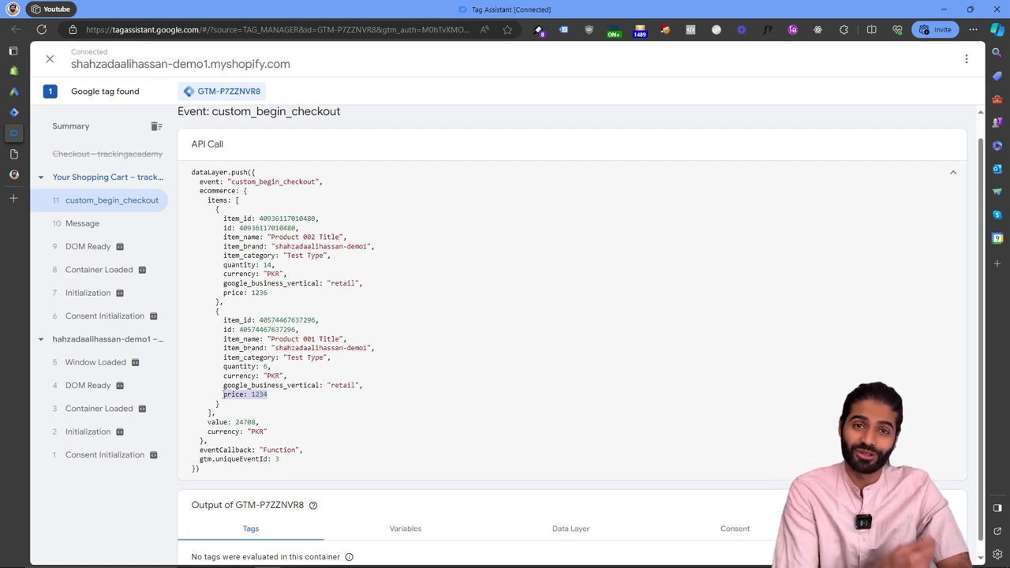
{"action": "left_click", "coordinate": [21, 96]}
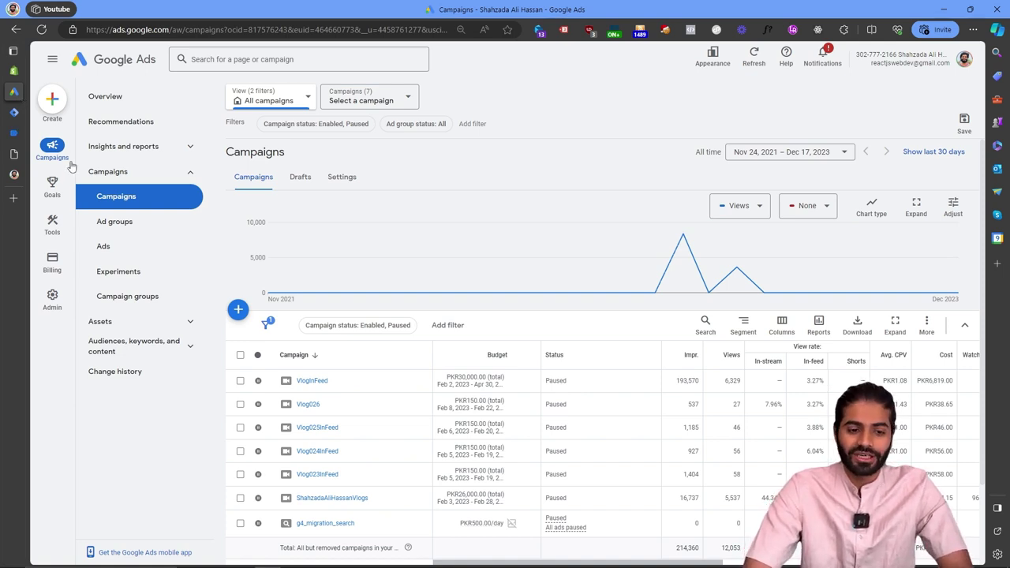
From Goals > Conversions > Summary in Google Ads, start a new conversion action
{"action": "mouse_move", "coordinate": [65, 182]}
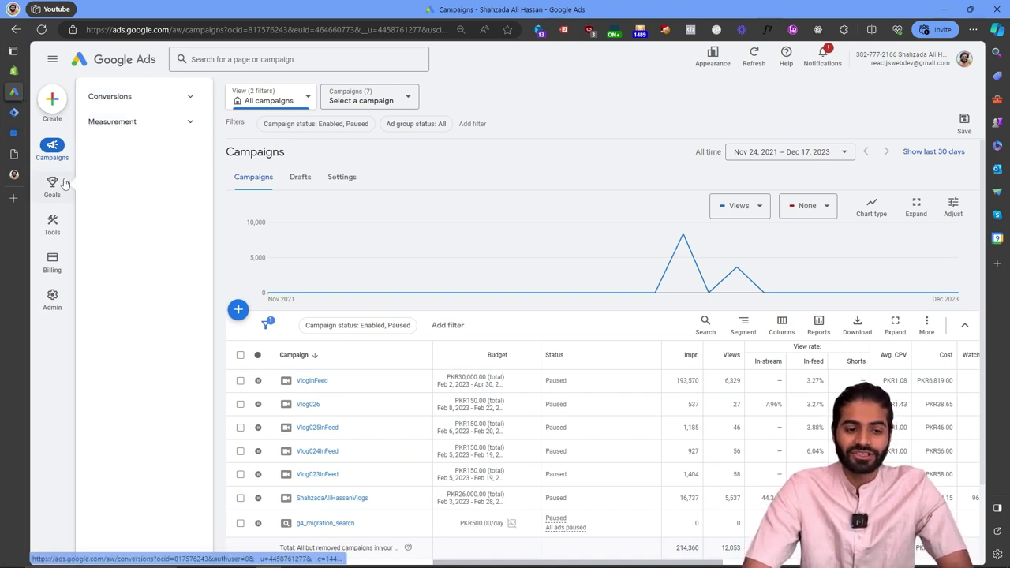
{"action": "left_click", "coordinate": [143, 104]}
{"action": "left_click", "coordinate": [133, 123]}
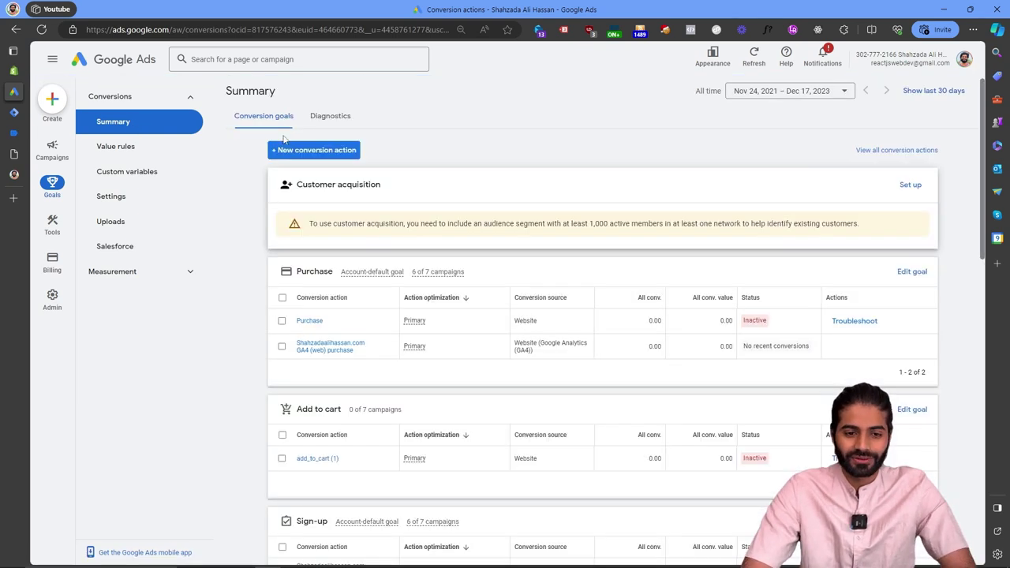
{"action": "left_click", "coordinate": [308, 152]}
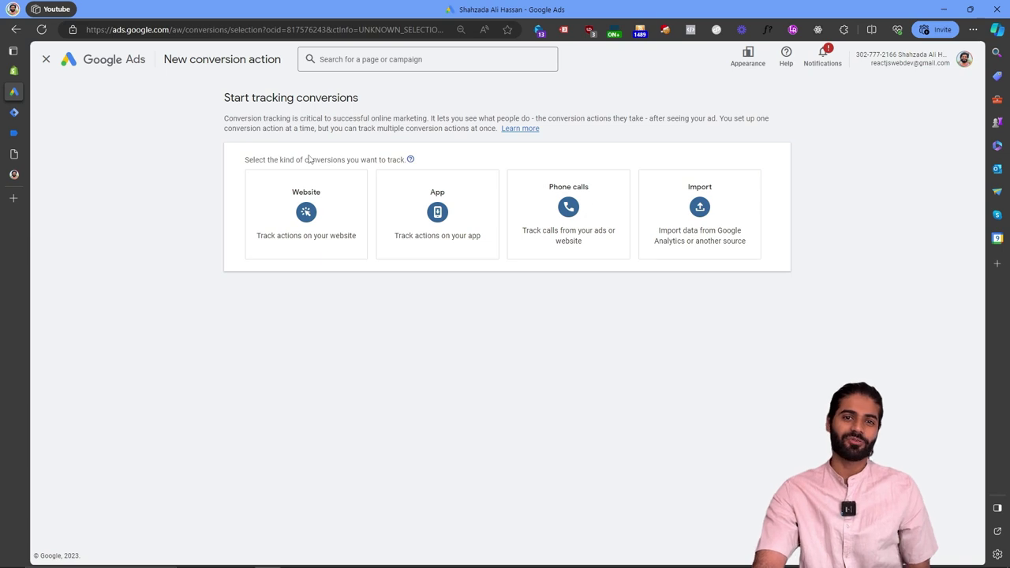
Choose Website conversions and copy the Shopify checkout page URL
{"action": "left_click", "coordinate": [304, 214]}
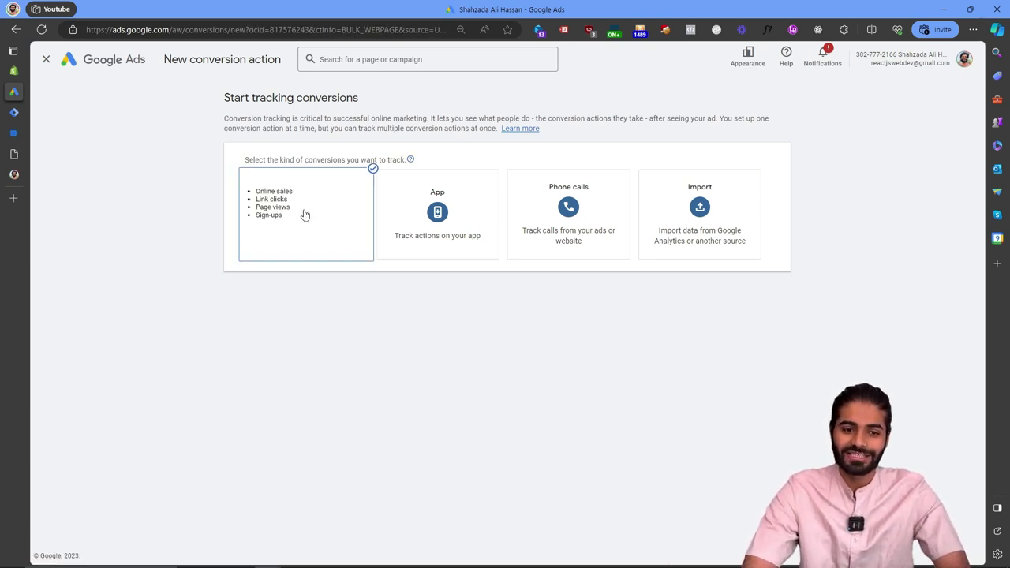
{"action": "left_click", "coordinate": [315, 214]}
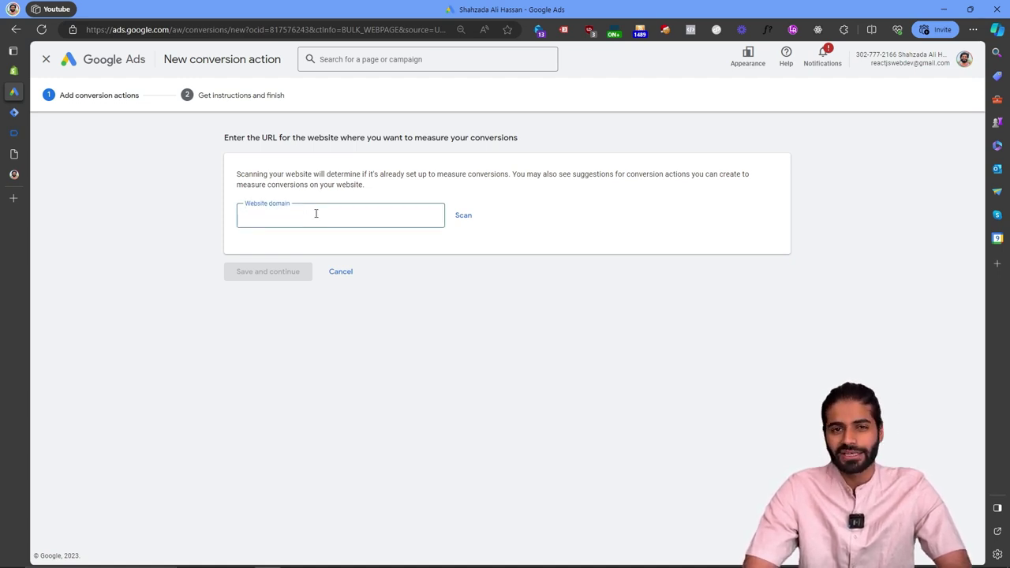
{"action": "left_click", "coordinate": [13, 154]}
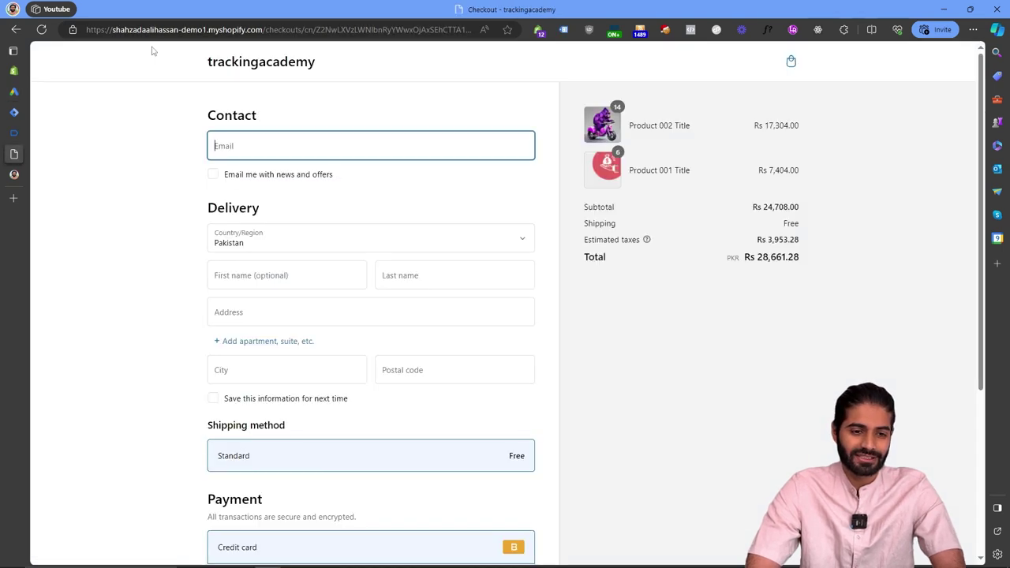
{"action": "left_click", "coordinate": [149, 32]}
{"action": "left_click", "coordinate": [22, 116]}
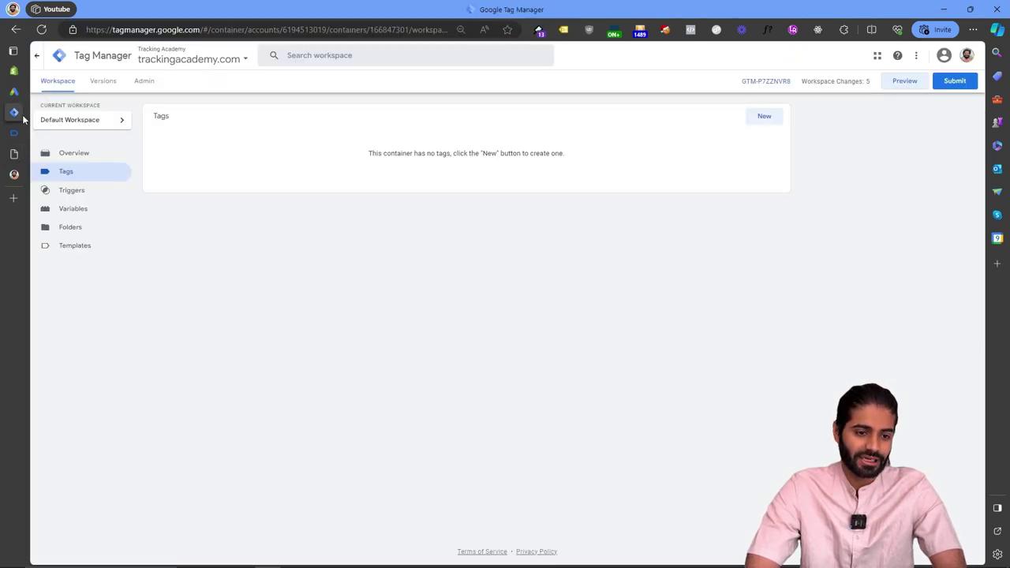
{"action": "left_click", "coordinate": [14, 92]}
Paste the checkout URL as the website domain and scan it
{"action": "left_click", "coordinate": [298, 213]}
{"action": "key", "text": "ctrl+v"}
{"action": "left_click", "coordinate": [463, 215]}
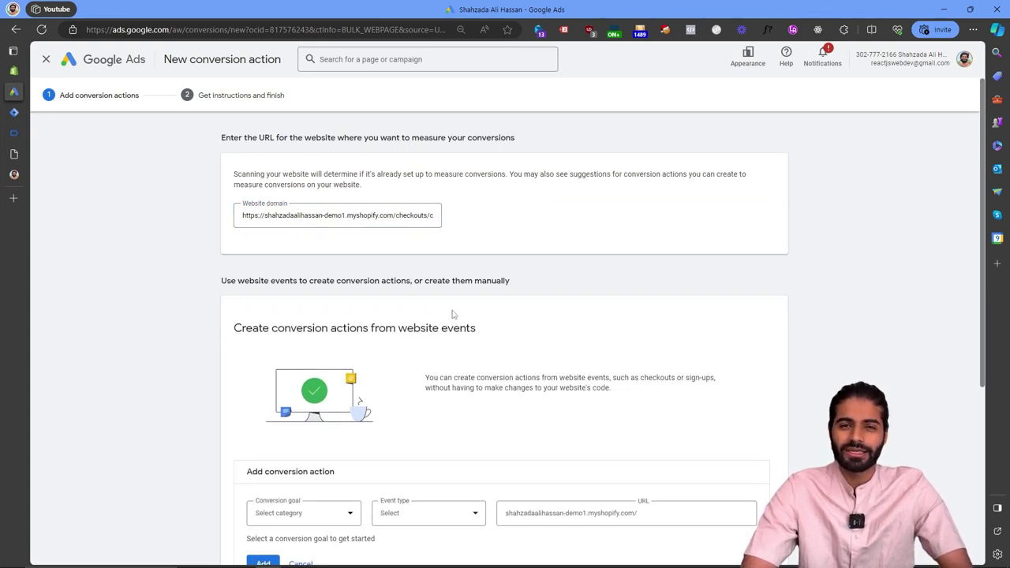
{"action": "scroll", "coordinate": [453, 314], "scroll_direction": "down", "scroll_amount": 4}
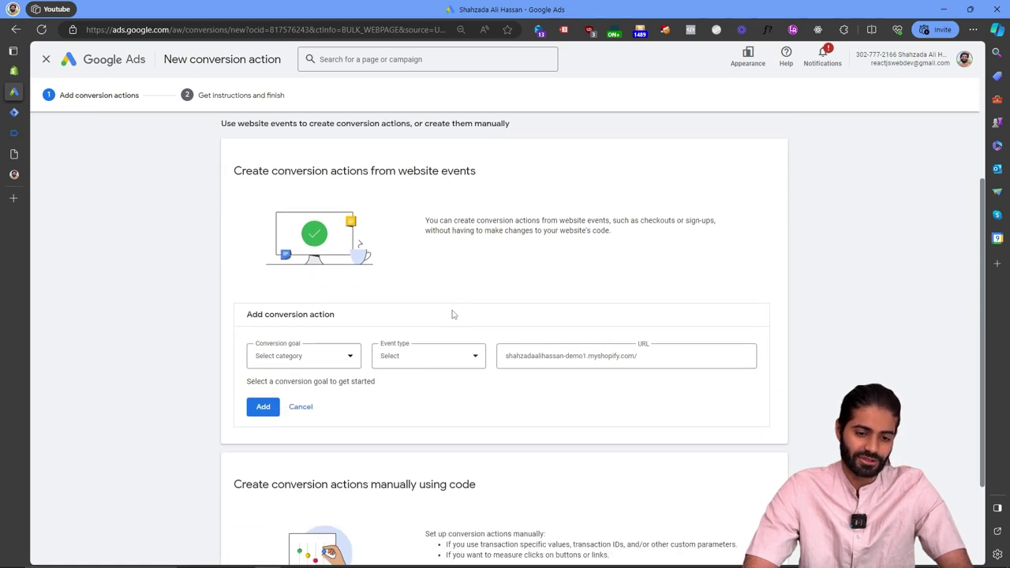
{"action": "scroll", "coordinate": [439, 229], "scroll_direction": "up", "scroll_amount": 2}
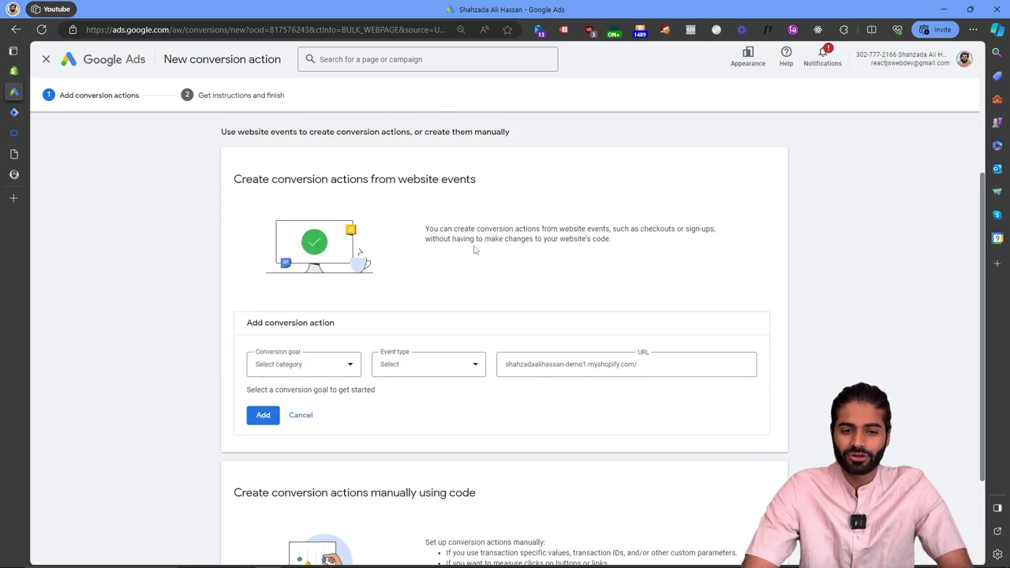
{"action": "scroll", "coordinate": [469, 254], "scroll_direction": "down", "scroll_amount": 2}
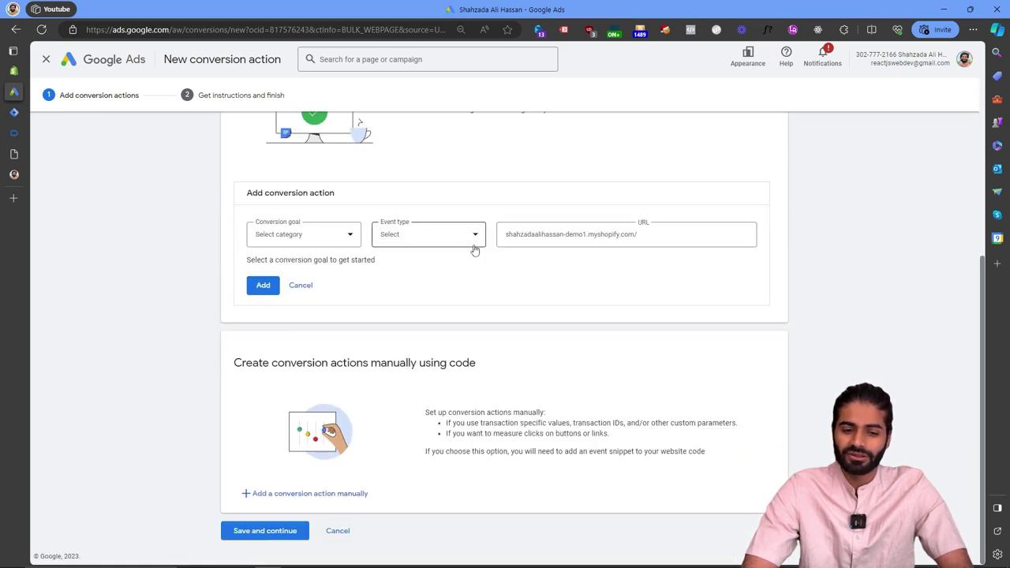
Add a conversion action manually with category Begin checkout and name 'begin checkout'
{"action": "left_click", "coordinate": [290, 495]}
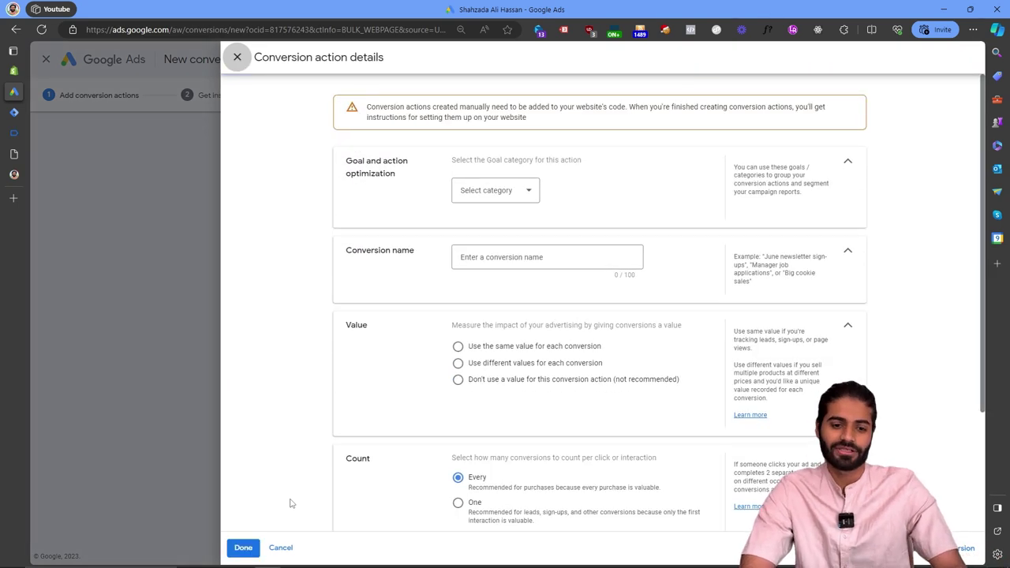
{"action": "left_click", "coordinate": [525, 197]}
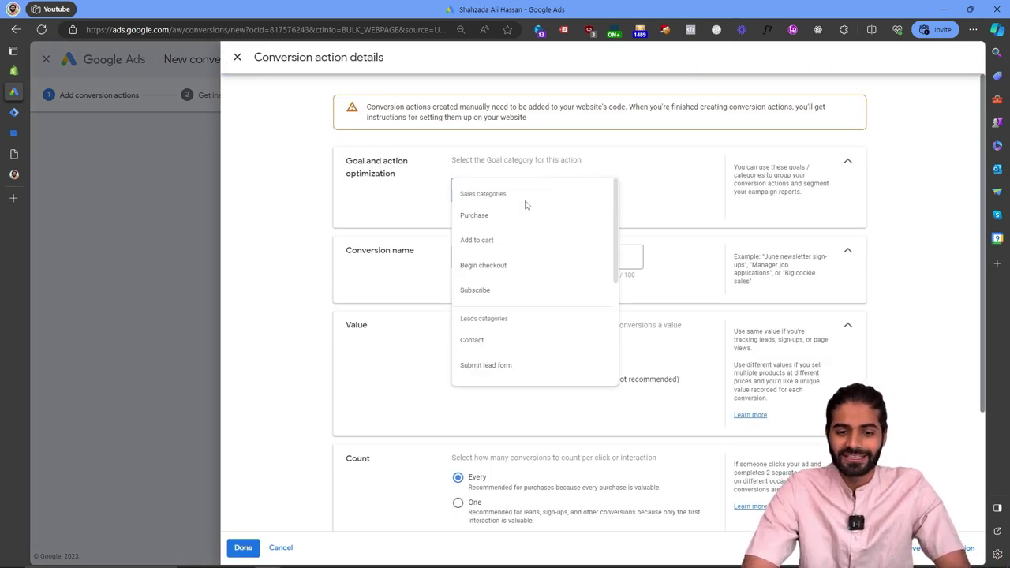
{"action": "left_click", "coordinate": [513, 265]}
{"action": "left_click", "coordinate": [513, 292]}
{"action": "type", "text": "beg"}
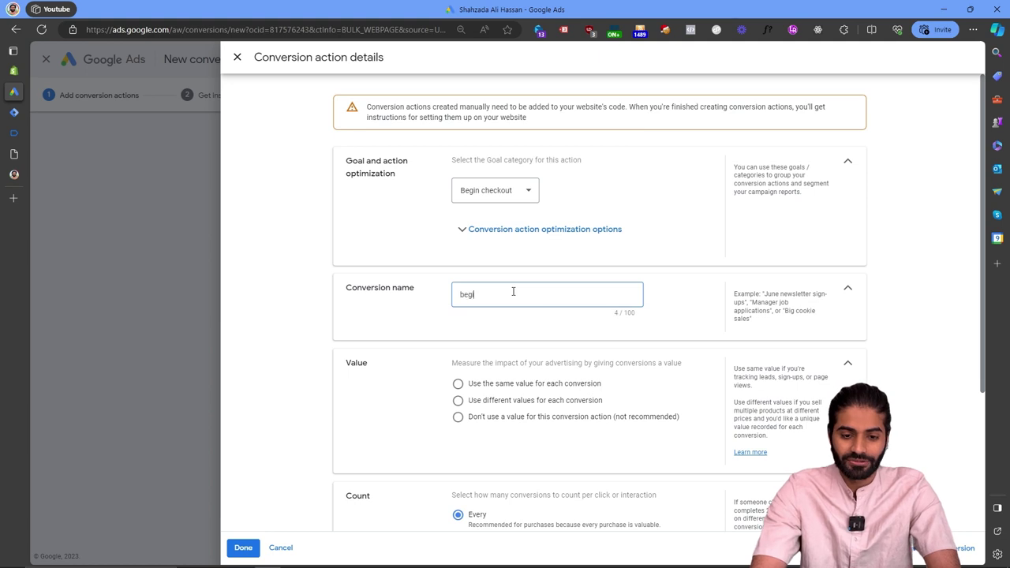
{"action": "type", "text": "in_checkout"}
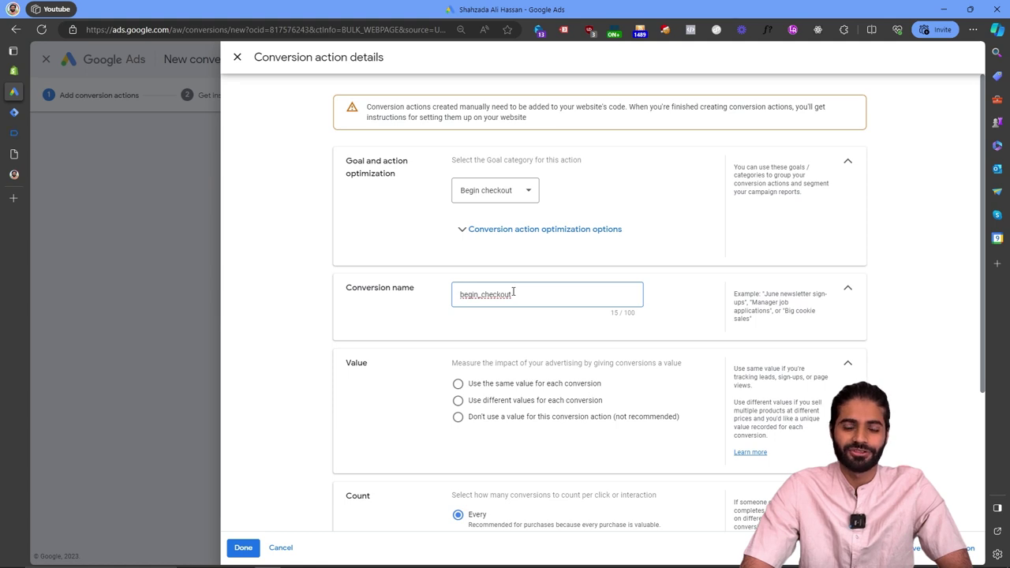
{"action": "left_click", "coordinate": [503, 294]}
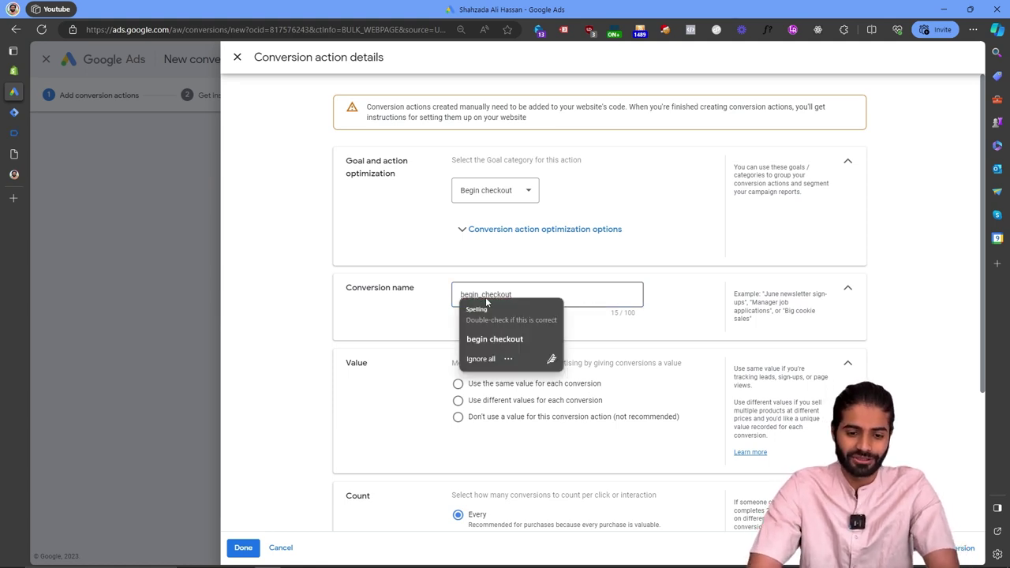
{"action": "left_click", "coordinate": [494, 339]}
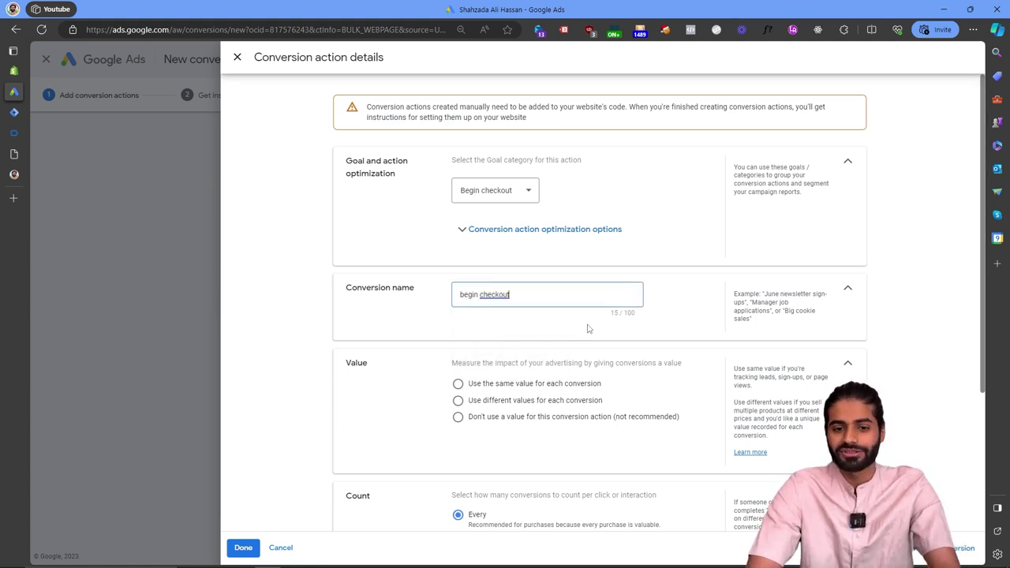
Use different values for each conversion, then finish and save the conversion action
{"action": "scroll", "coordinate": [509, 345], "scroll_direction": "down", "scroll_amount": 2}
{"action": "left_click", "coordinate": [509, 241]}
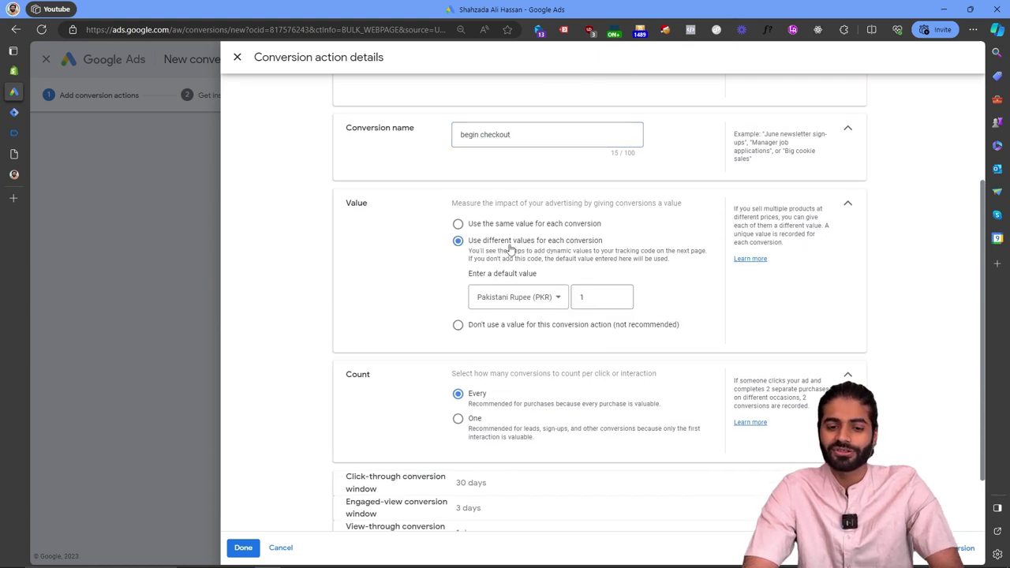
{"action": "scroll", "coordinate": [510, 250], "scroll_direction": "down", "scroll_amount": 1}
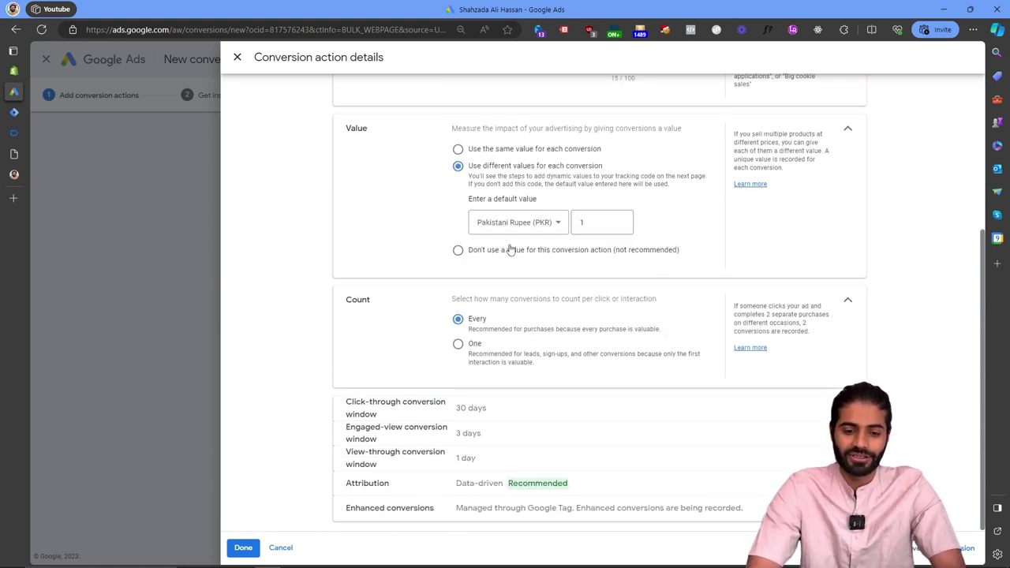
{"action": "left_click", "coordinate": [245, 547]}
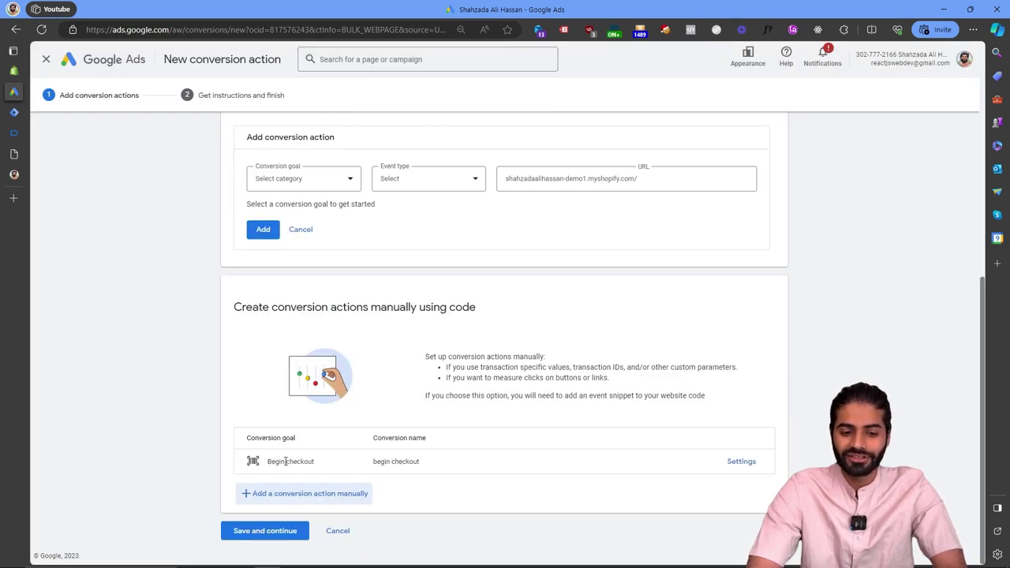
{"action": "left_click", "coordinate": [276, 531]}
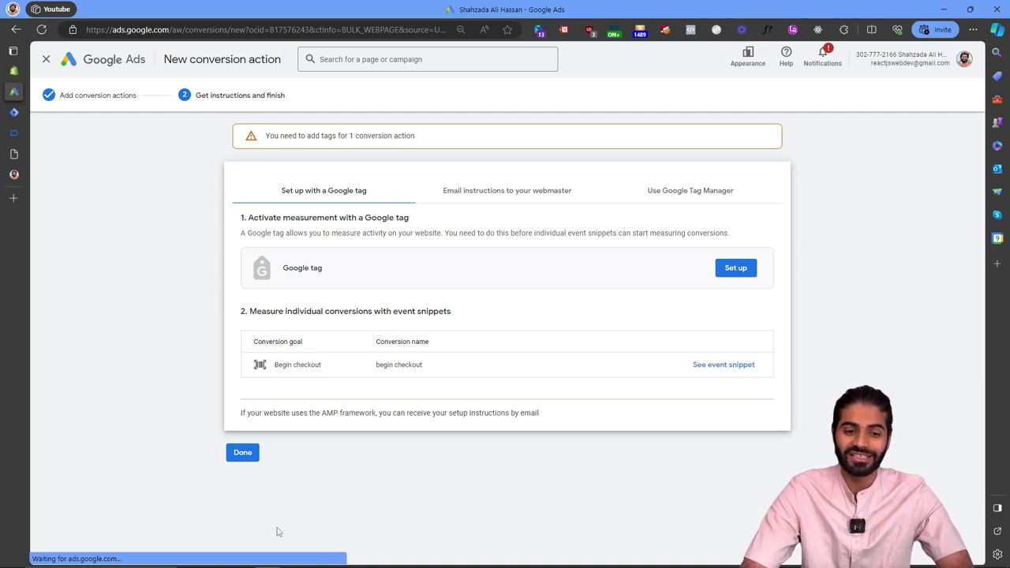
Copy the conversion ID and begin checkout label from the Google Tag Manager setup instructions
{"action": "left_click", "coordinate": [703, 203]}
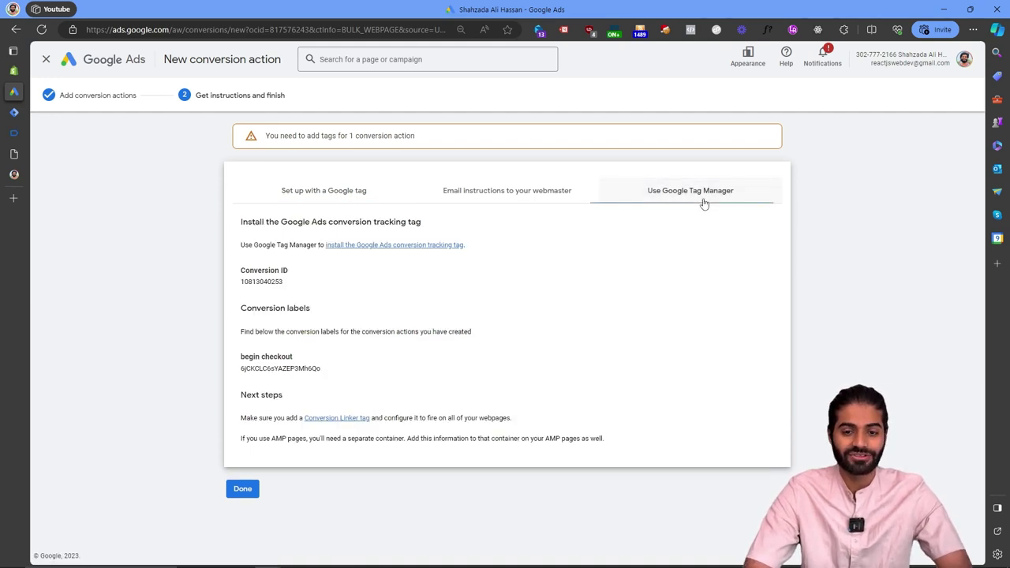
{"action": "double_click", "coordinate": [264, 281]}
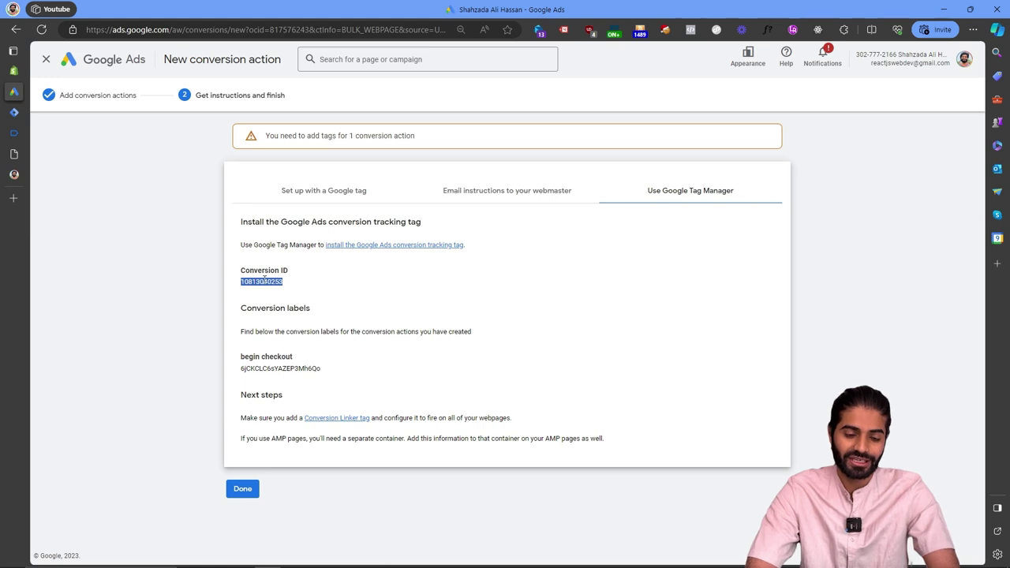
{"action": "left_click_drag", "start_coordinate": [324, 371], "coordinate": [226, 376]}
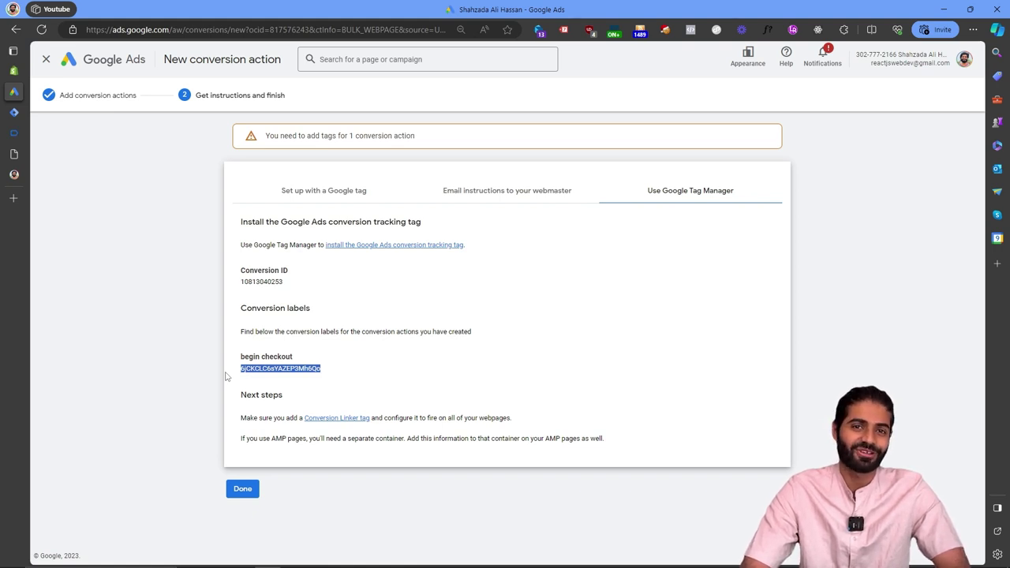
{"action": "left_click", "coordinate": [13, 112]}
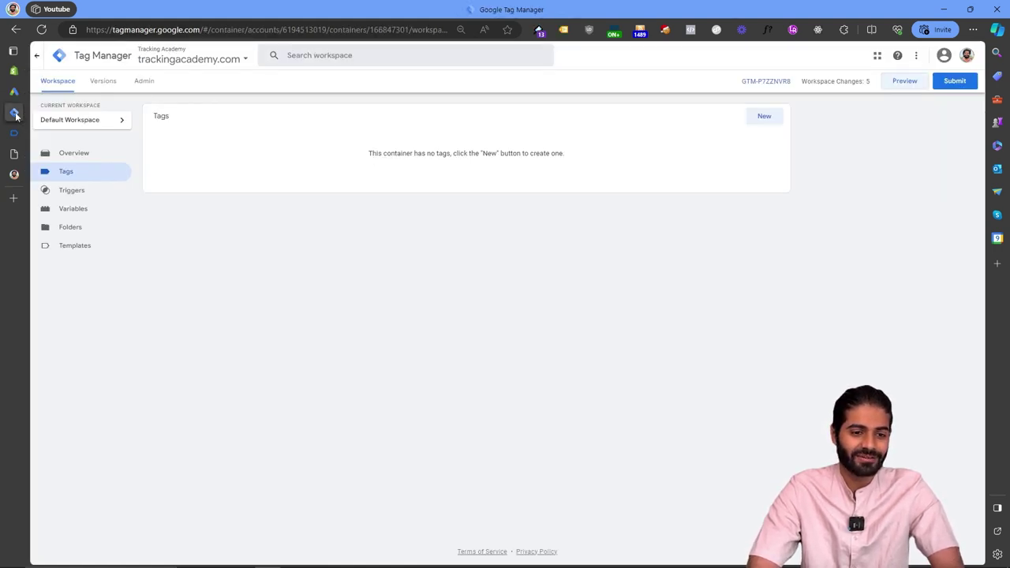
Create a Google Ads Conversion Linker tag firing on All Pages, saved as 'Gads Conversion Linker'
{"action": "left_click", "coordinate": [763, 117]}
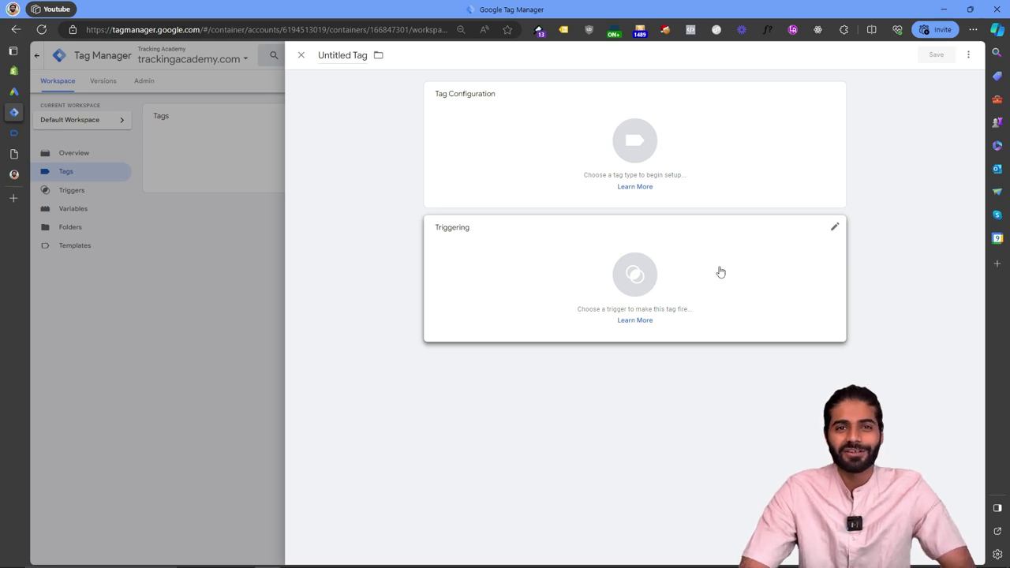
{"action": "left_click", "coordinate": [720, 271]}
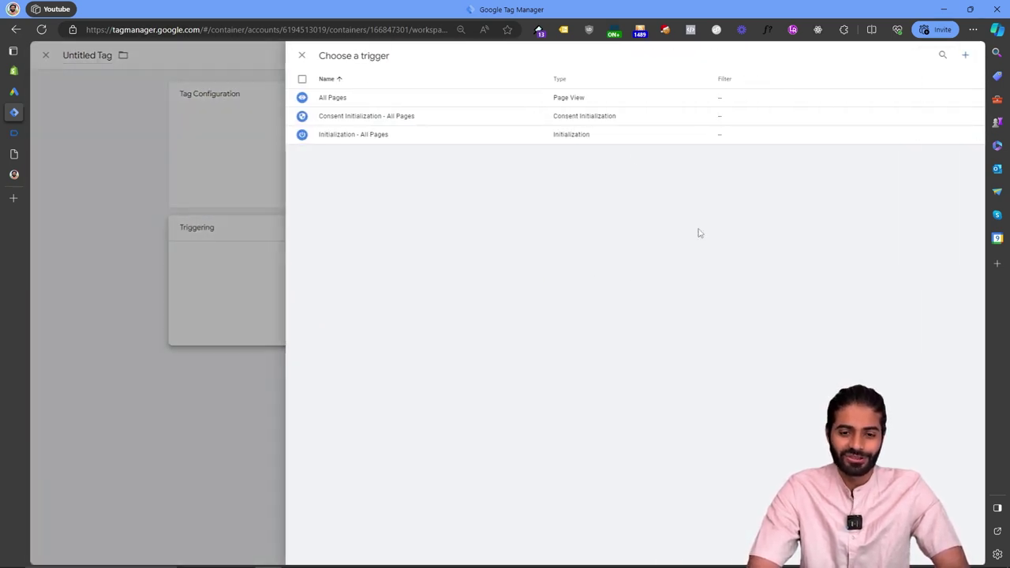
{"action": "left_click", "coordinate": [523, 94]}
{"action": "left_click", "coordinate": [603, 138]}
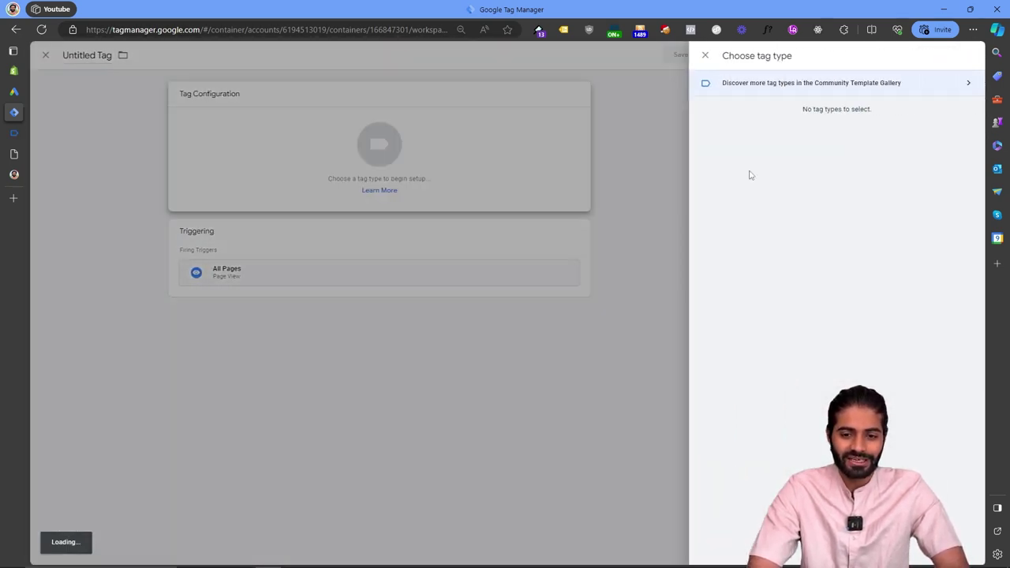
{"action": "left_click", "coordinate": [770, 161]}
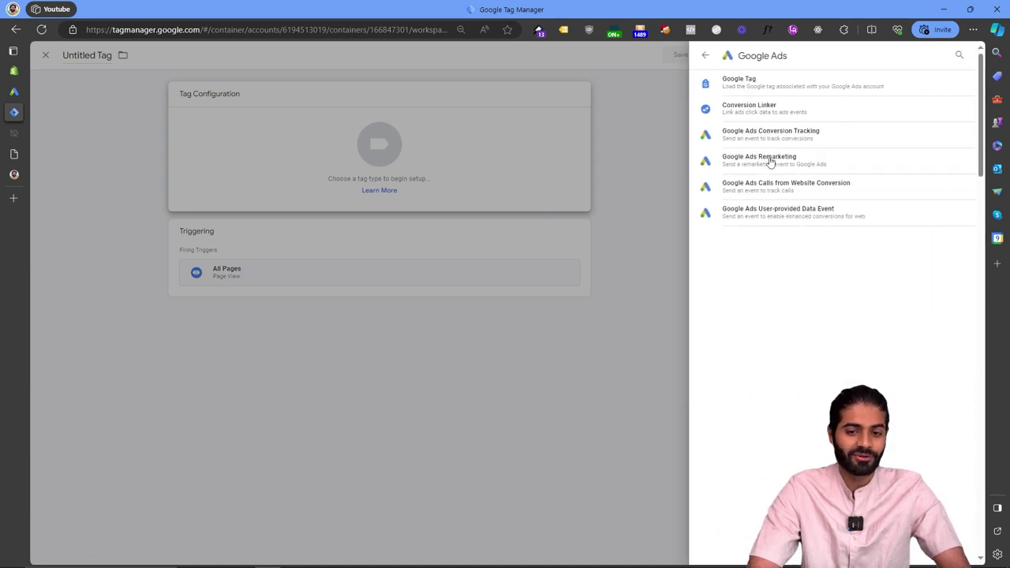
{"action": "left_click", "coordinate": [760, 113]}
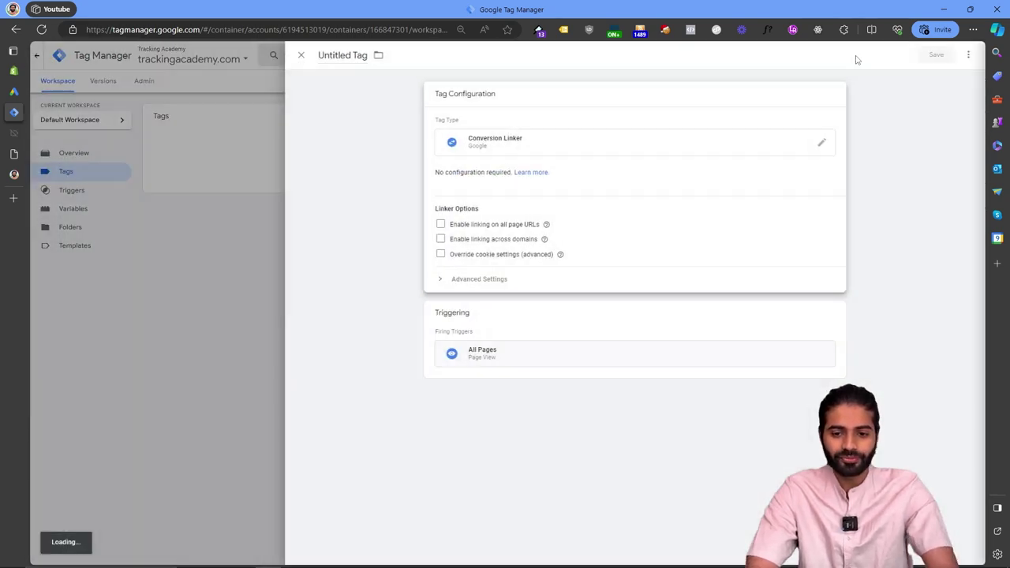
{"action": "left_click", "coordinate": [930, 60]}
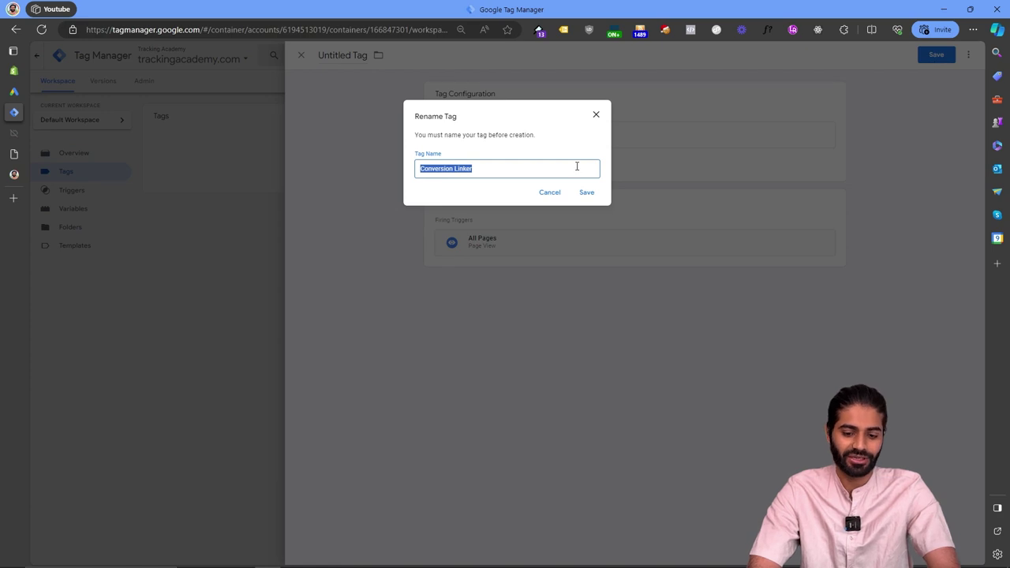
{"action": "left_click", "coordinate": [577, 166]}
{"action": "type", "text": "Gads"}
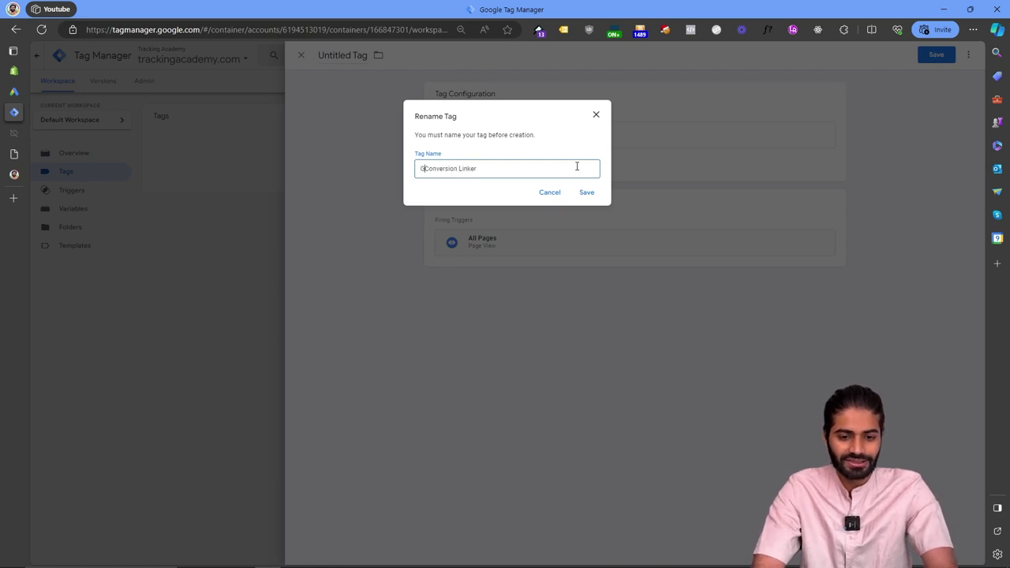
{"action": "left_click", "coordinate": [586, 193]}
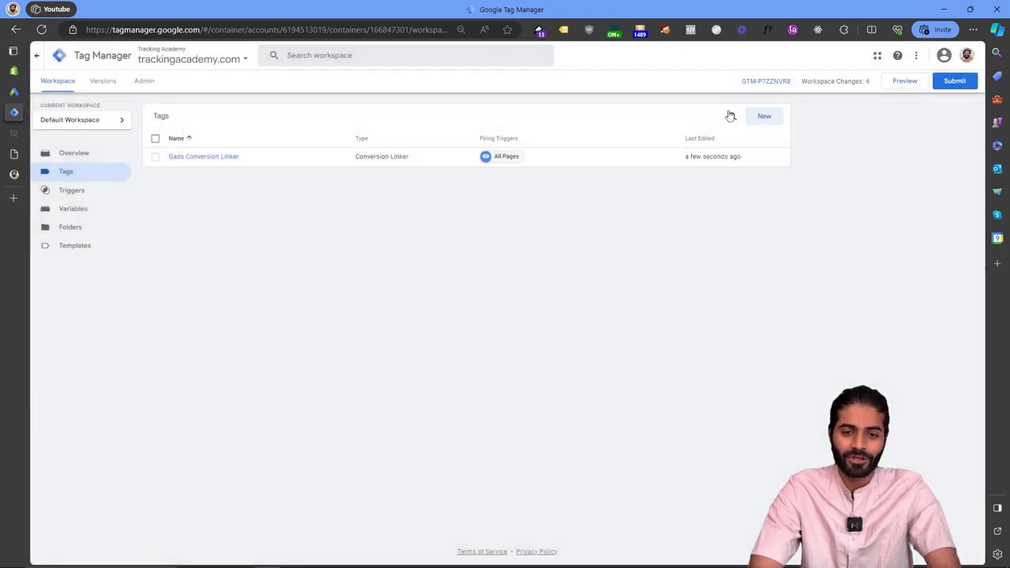
Start another new tag and create a new Custom Event trigger for it
{"action": "left_click", "coordinate": [766, 123]}
{"action": "left_click", "coordinate": [598, 290]}
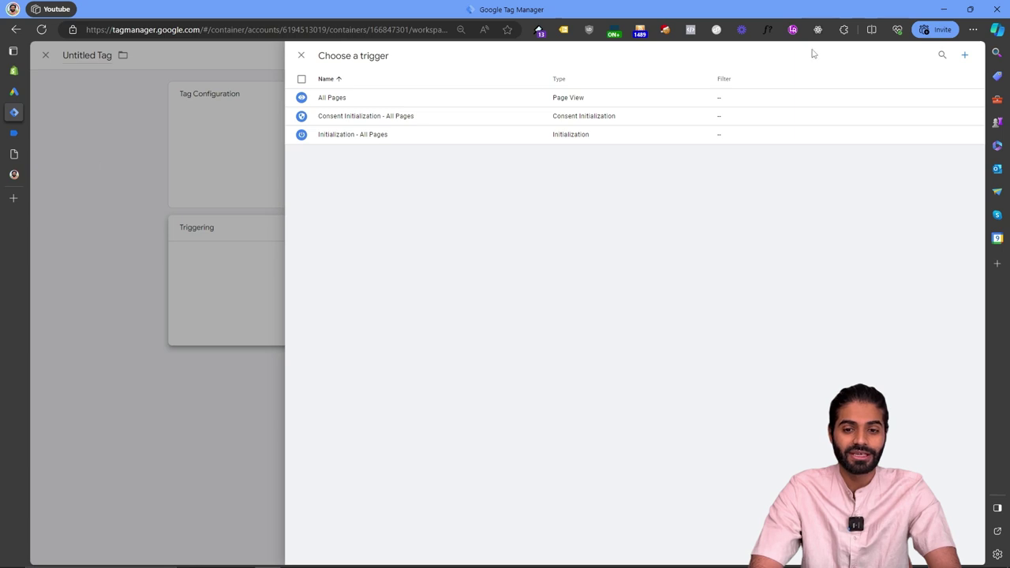
{"action": "left_click", "coordinate": [964, 55]}
{"action": "left_click", "coordinate": [754, 131]}
{"action": "left_click", "coordinate": [745, 471]}
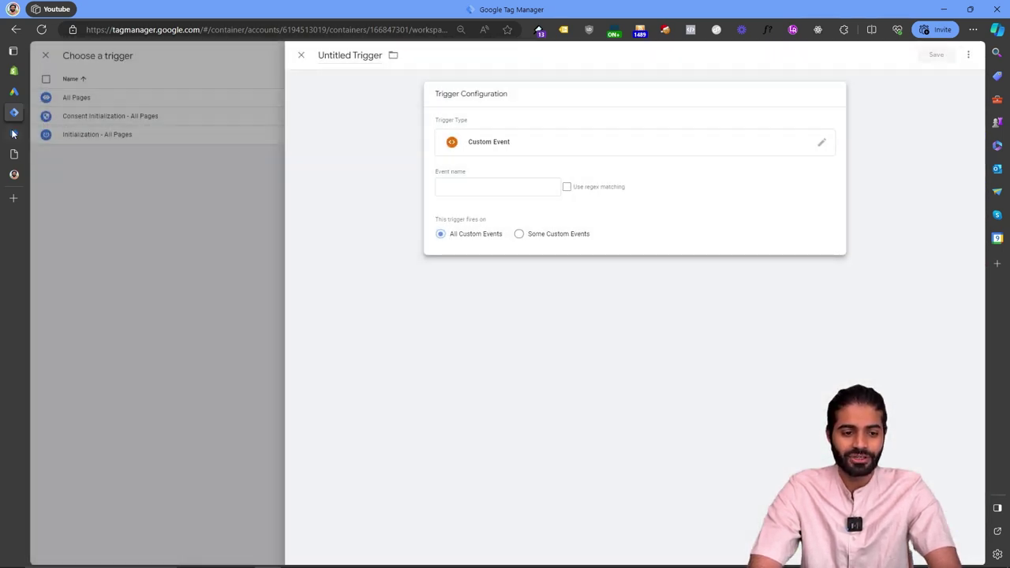
Set the event name to custom_begin_checkout and save the trigger as 'CE custom_begin_checkout'
{"action": "left_click", "coordinate": [13, 132]}
{"action": "double_click", "coordinate": [267, 115]}
{"action": "key", "text": "ctrl+c"}
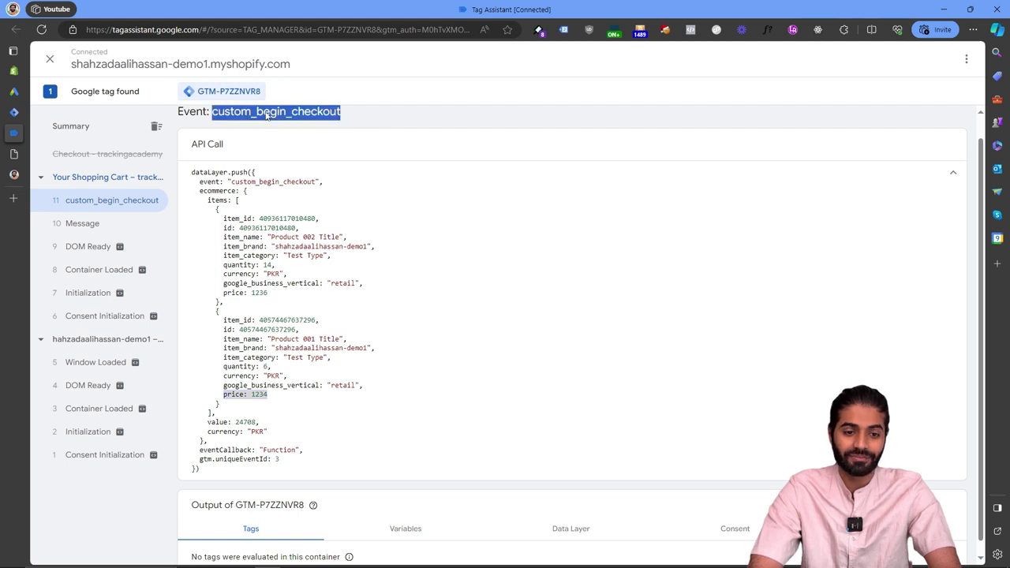
{"action": "left_click", "coordinate": [13, 113]}
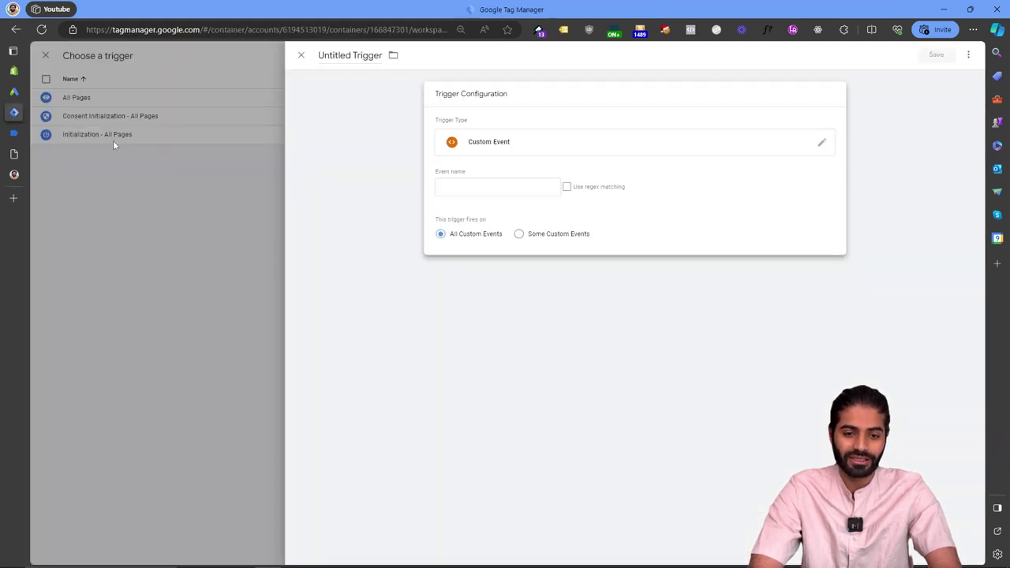
{"action": "left_click", "coordinate": [517, 192]}
{"action": "key", "text": "ctrl+v"}
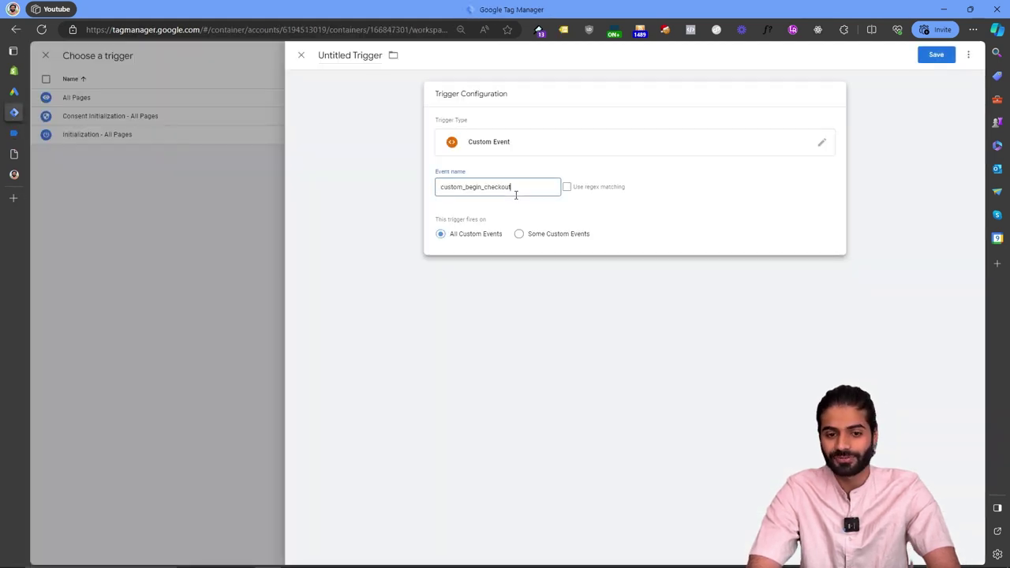
{"action": "left_click", "coordinate": [344, 57]}
{"action": "type", "text": "CE"}
{"action": "key", "text": "ctrl+v"}
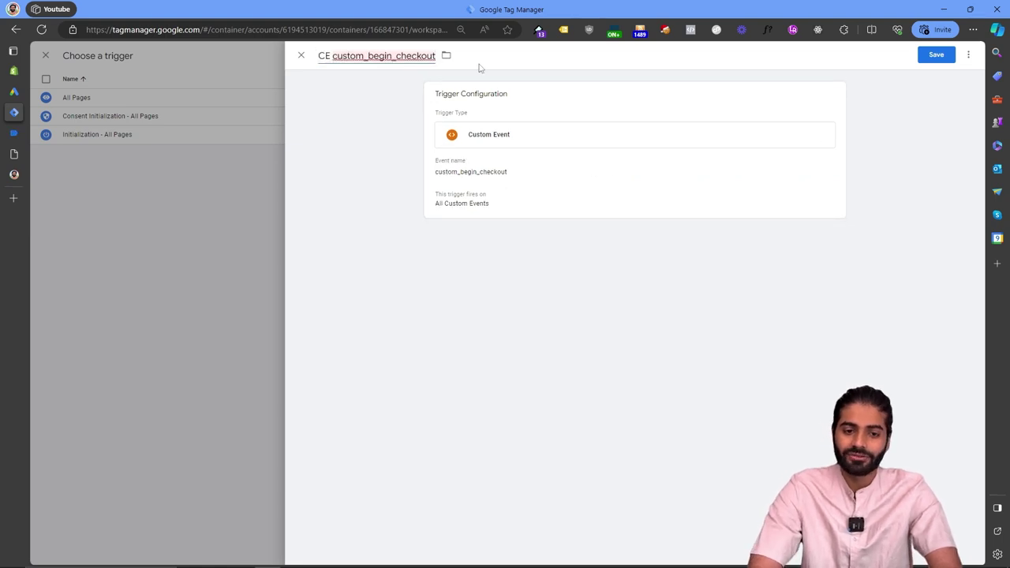
{"action": "left_click", "coordinate": [937, 57]}
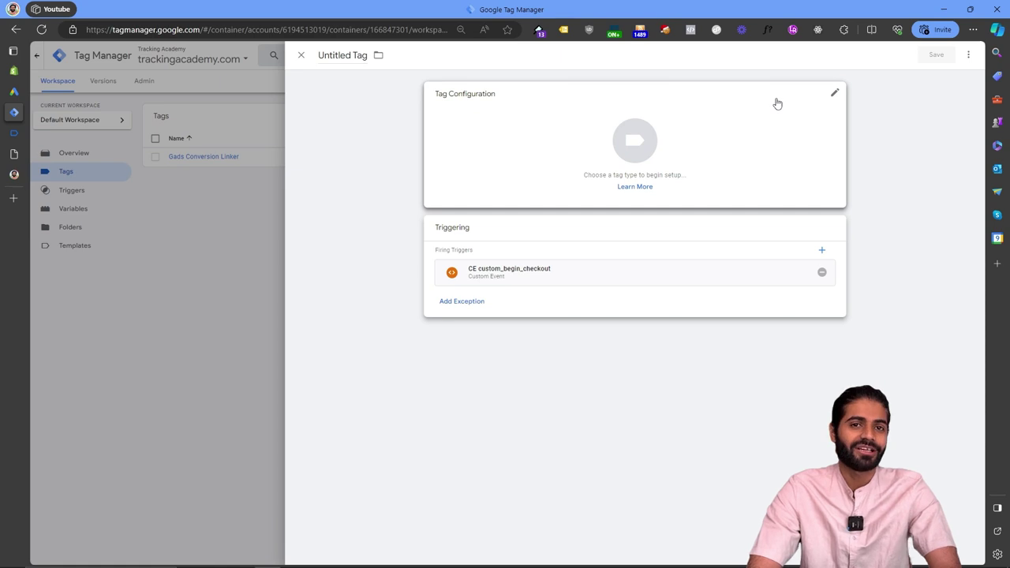
Make the tag a Google Ads Conversion Tracking tag
{"action": "left_click", "coordinate": [778, 104]}
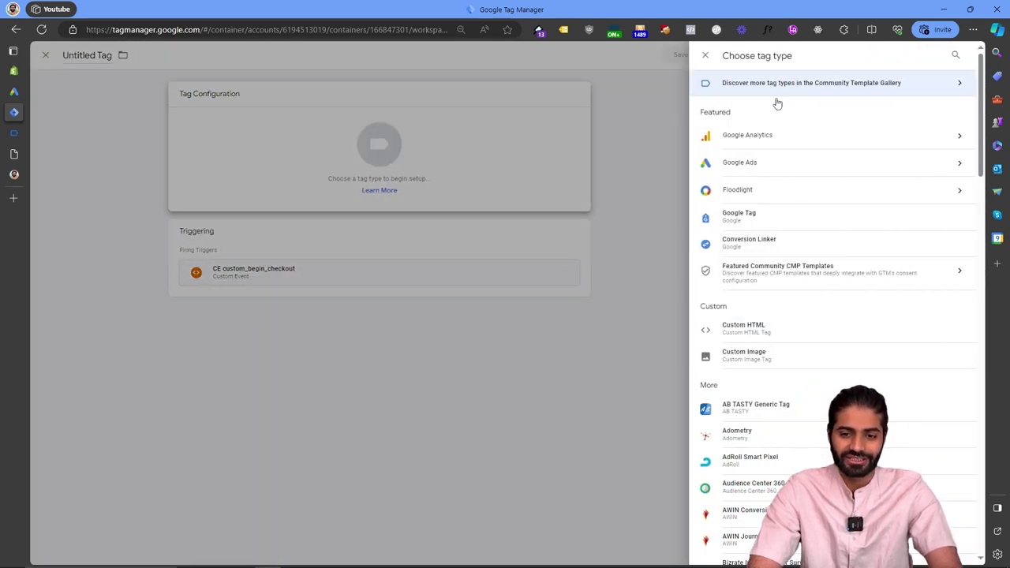
{"action": "left_click", "coordinate": [755, 168]}
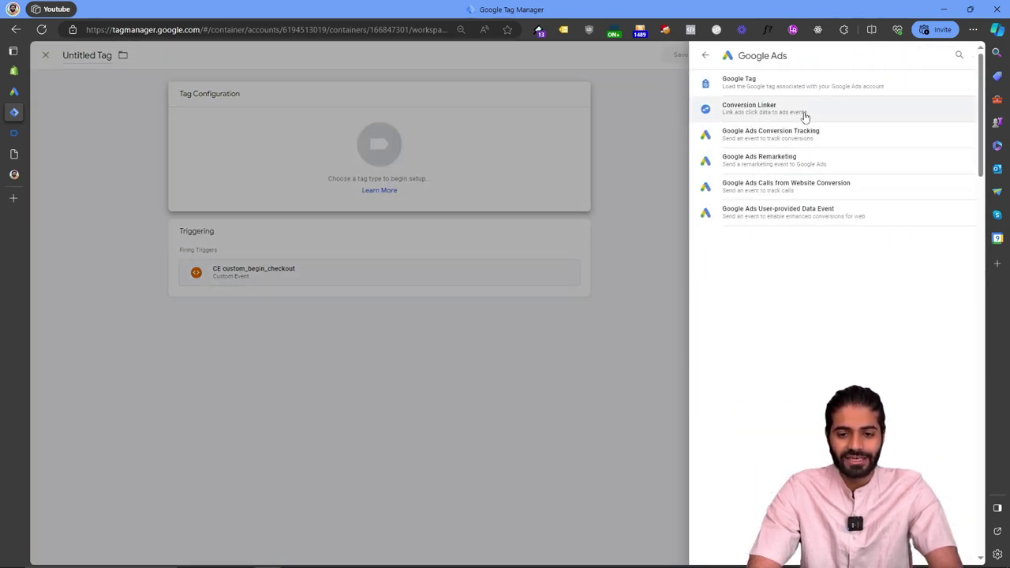
{"action": "left_click", "coordinate": [804, 142]}
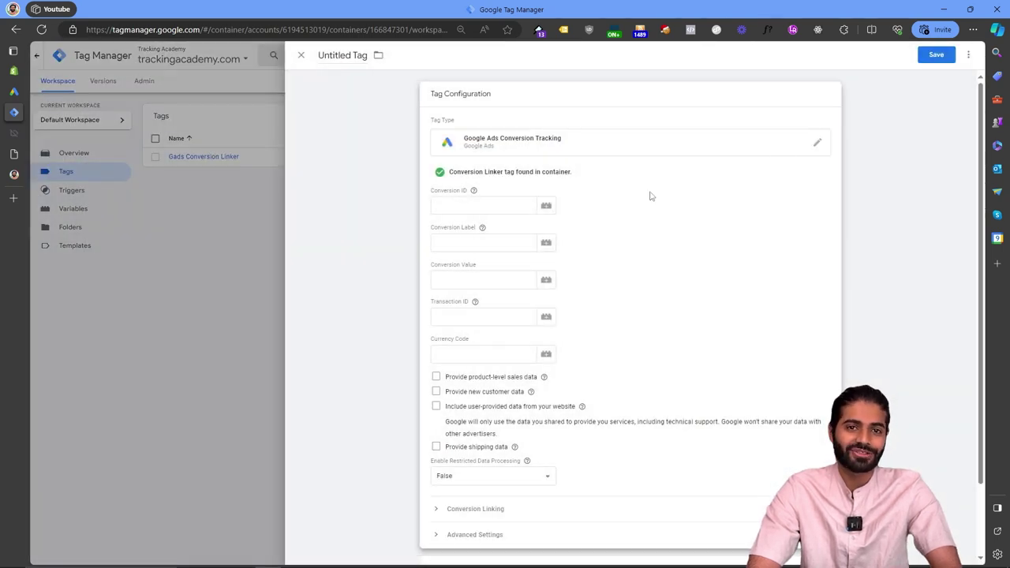
{"action": "left_click", "coordinate": [490, 206]}
{"action": "left_click", "coordinate": [475, 246]}
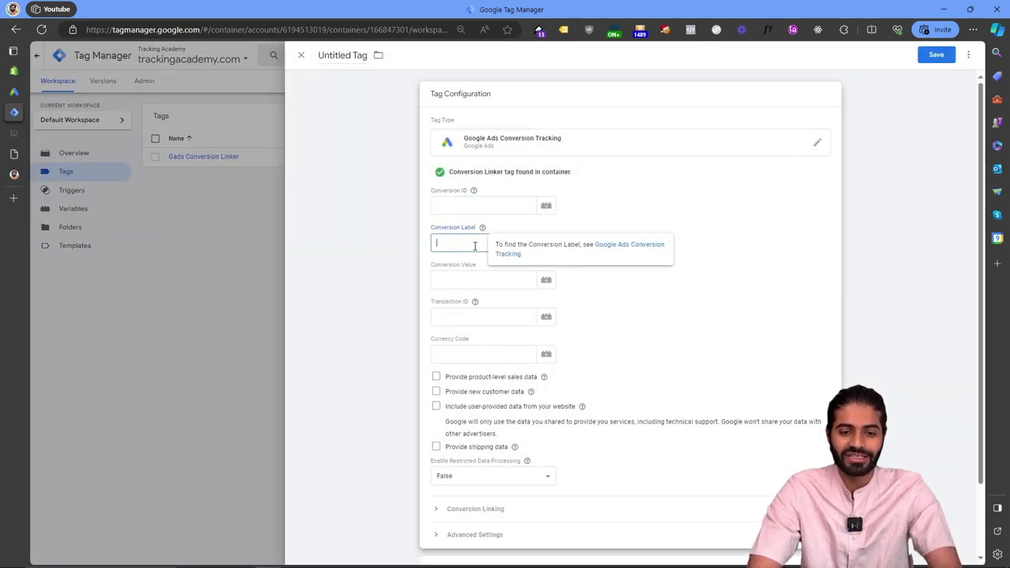
Paste the Google Ads conversion ID and begin checkout conversion label into the tag
{"action": "left_click", "coordinate": [23, 91]}
{"action": "double_click", "coordinate": [268, 281]}
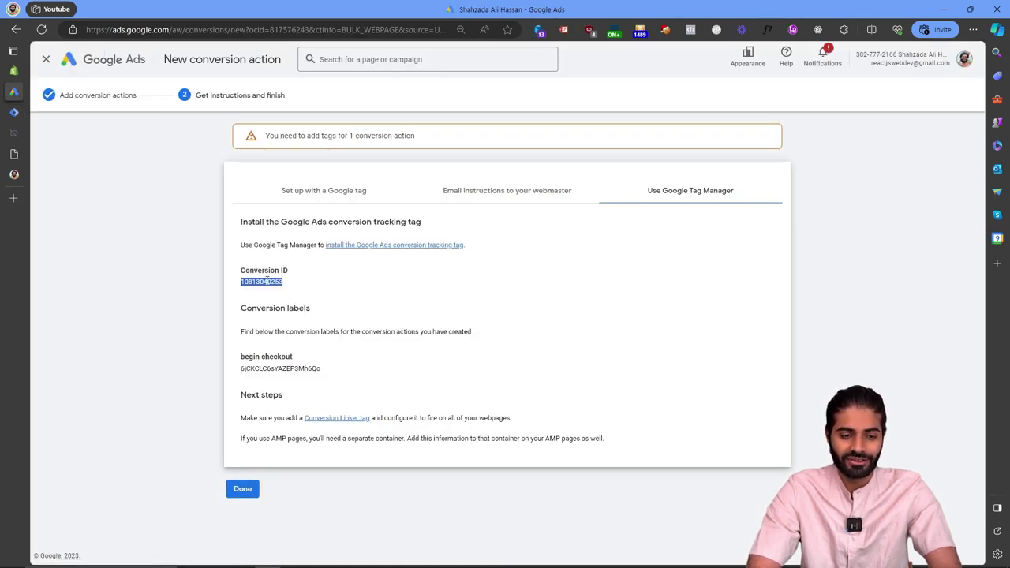
{"action": "left_click", "coordinate": [13, 112]}
{"action": "left_click", "coordinate": [451, 204]}
{"action": "key", "text": "ctrl+v"}
{"action": "left_click", "coordinate": [14, 92]}
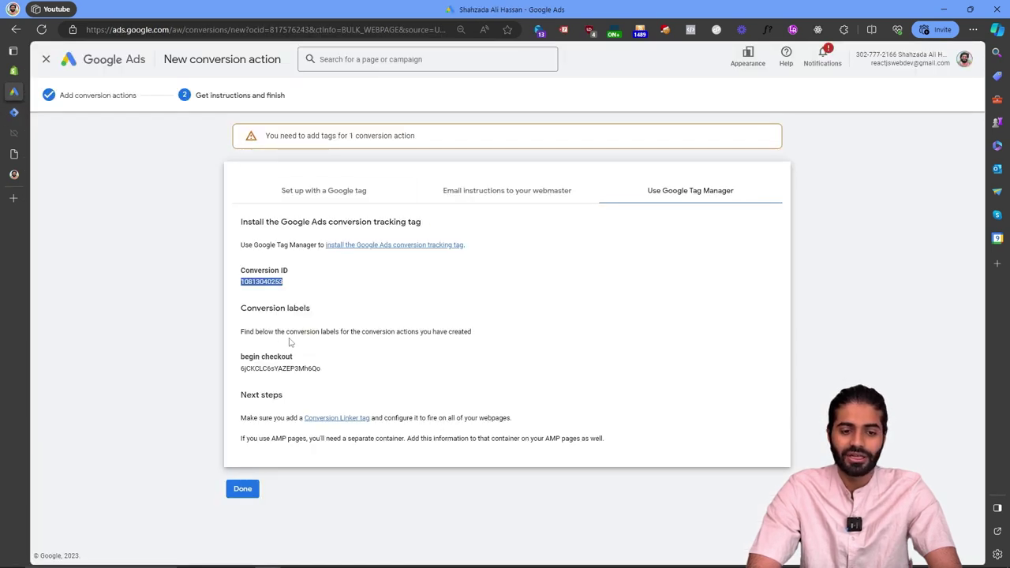
{"action": "left_click_drag", "start_coordinate": [320, 367], "coordinate": [237, 372]}
{"action": "left_click", "coordinate": [13, 112]}
{"action": "left_click", "coordinate": [451, 247]}
{"action": "key", "text": "ctrl+v"}
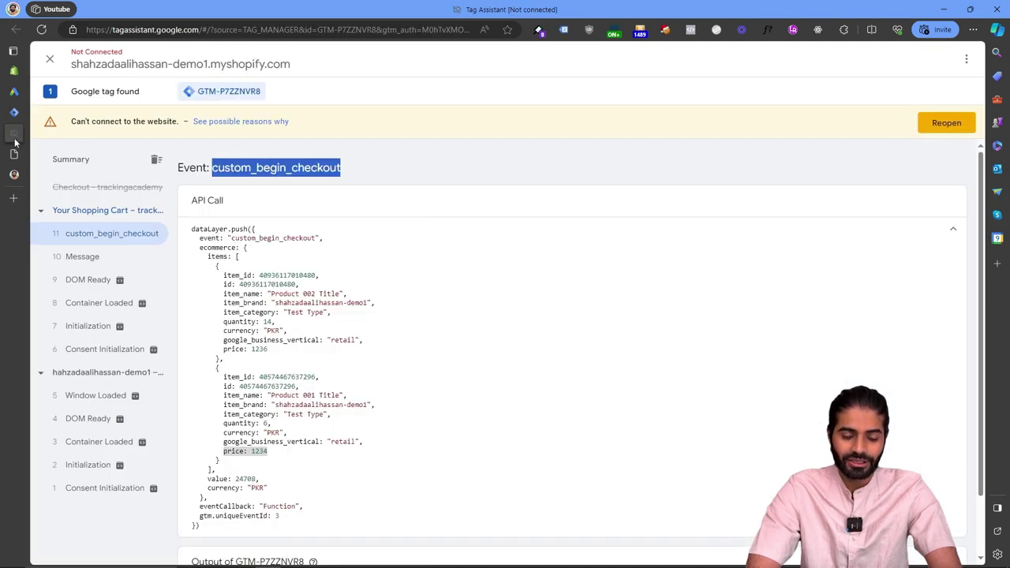
Look up the value and currency keys in the checkout event data in Tag Assistant
{"action": "left_click", "coordinate": [14, 133]}
{"action": "scroll", "coordinate": [355, 237], "scroll_direction": "down", "scroll_amount": 1}
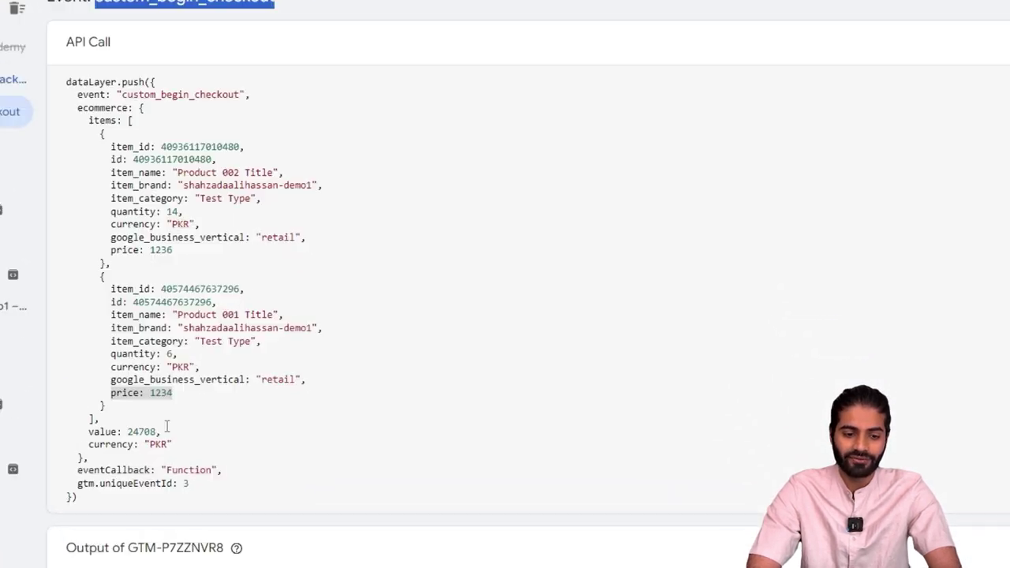
{"action": "left_click_drag", "start_coordinate": [260, 462], "coordinate": [84, 456]}
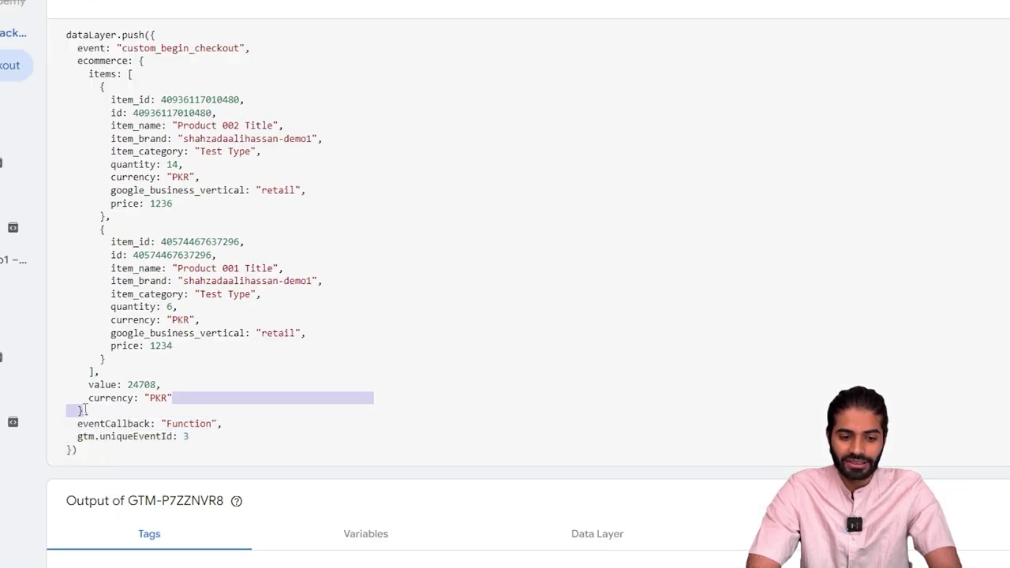
{"action": "left_click_drag", "start_coordinate": [85, 410], "coordinate": [88, 398]}
{"action": "left_click", "coordinate": [207, 428]}
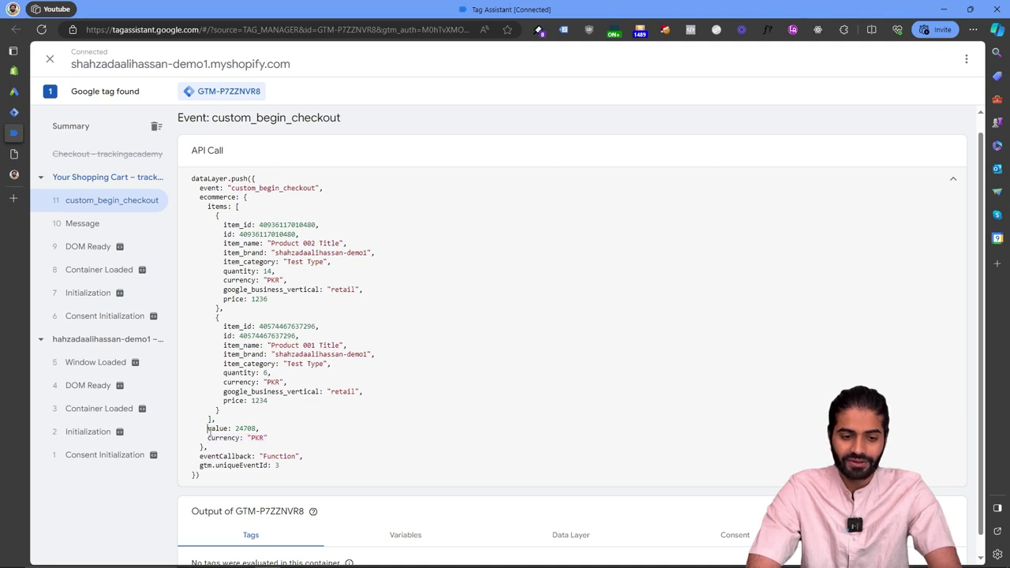
Set Conversion Value to a new Data Layer Variable 'DLV ecommerce.value' reading ecommerce.value
{"action": "left_click", "coordinate": [14, 112]}
{"action": "left_click", "coordinate": [544, 270]}
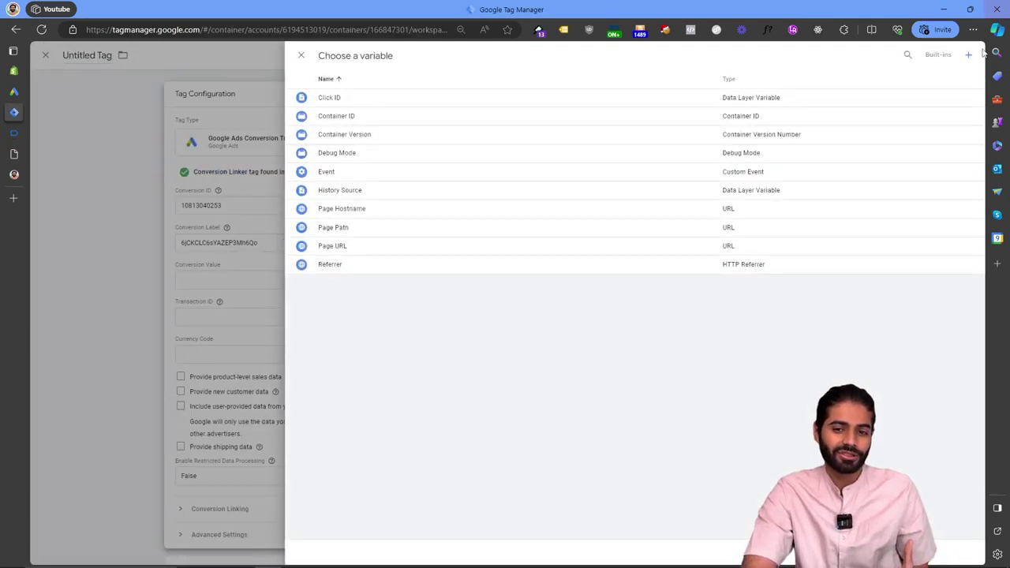
{"action": "left_click", "coordinate": [972, 55]}
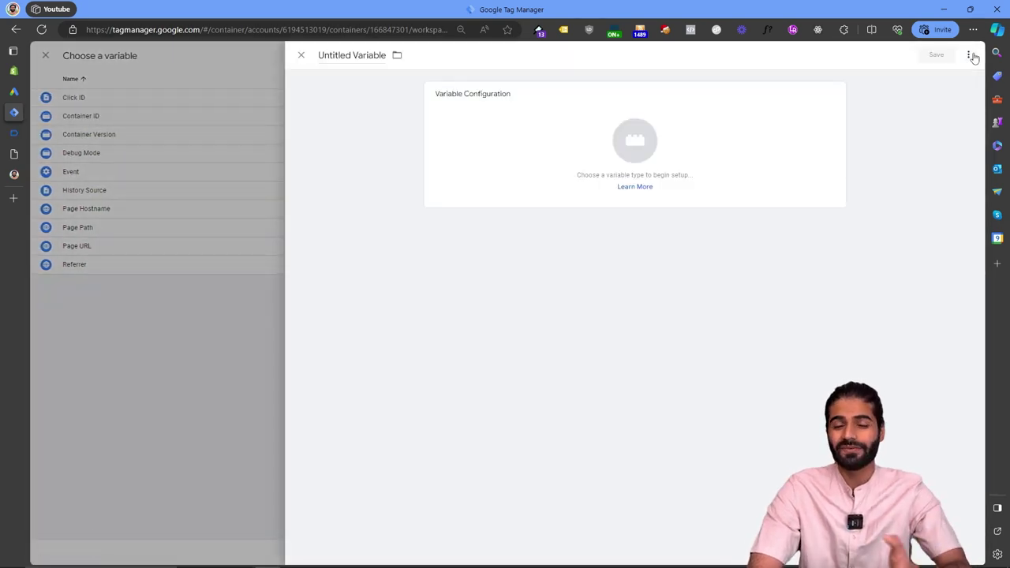
{"action": "left_click", "coordinate": [810, 134]}
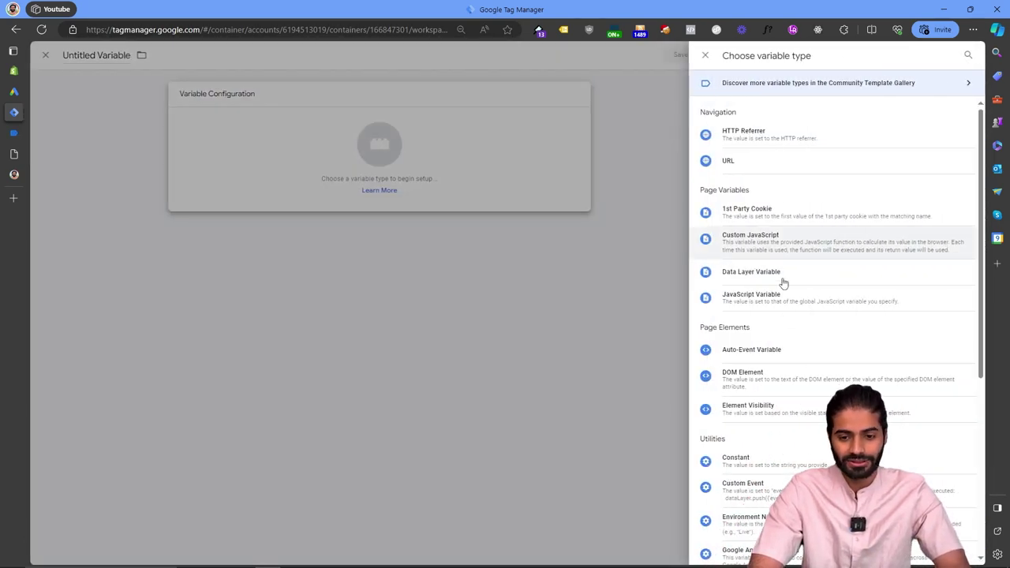
{"action": "left_click", "coordinate": [749, 271]}
{"action": "left_click", "coordinate": [492, 185]}
{"action": "type", "text": "ecommerce.value"}
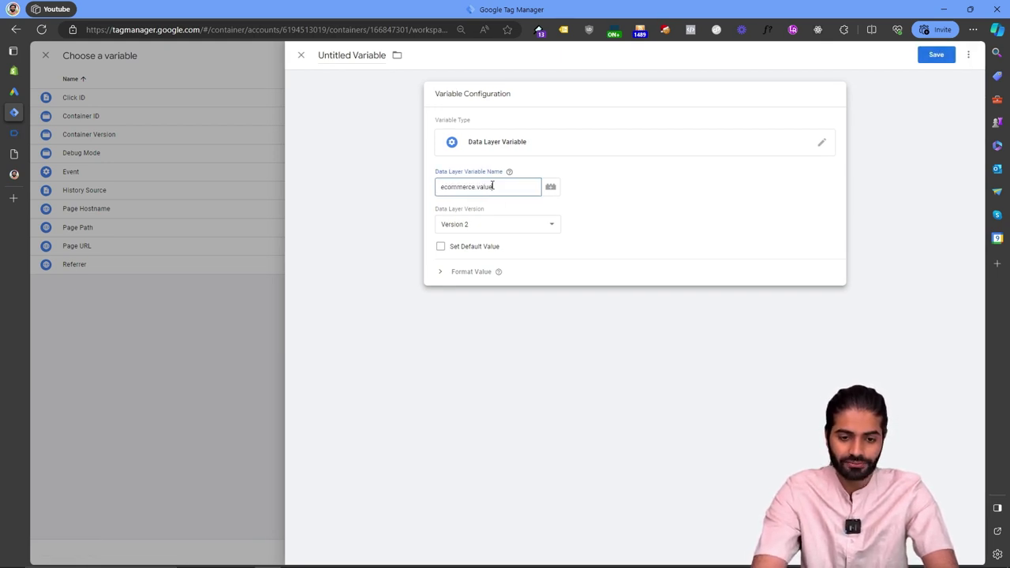
{"action": "left_click", "coordinate": [351, 55]}
{"action": "type", "text": "DLV"}
{"action": "type", "text": "ecommerce.value"}
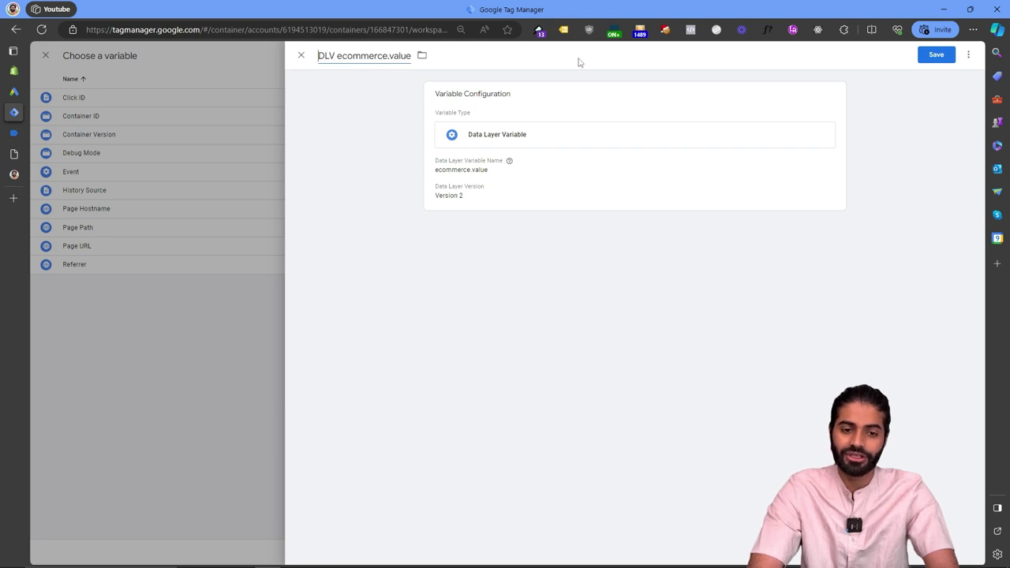
{"action": "left_click", "coordinate": [931, 56]}
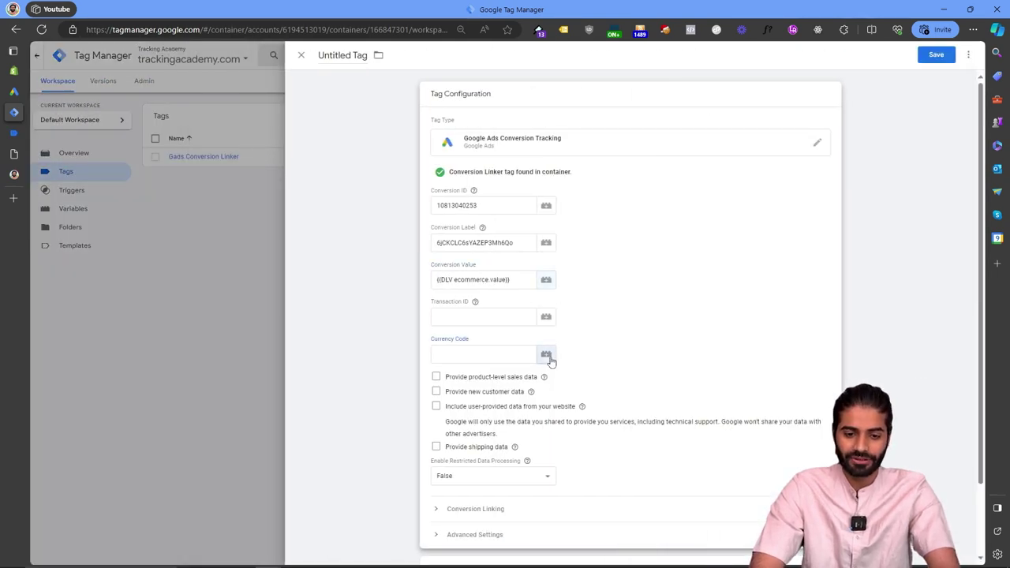
Set Currency Code to a new Data Layer Variable 'DLV ecommerce.currency' reading ecommerce.currency
{"action": "left_click", "coordinate": [546, 353]}
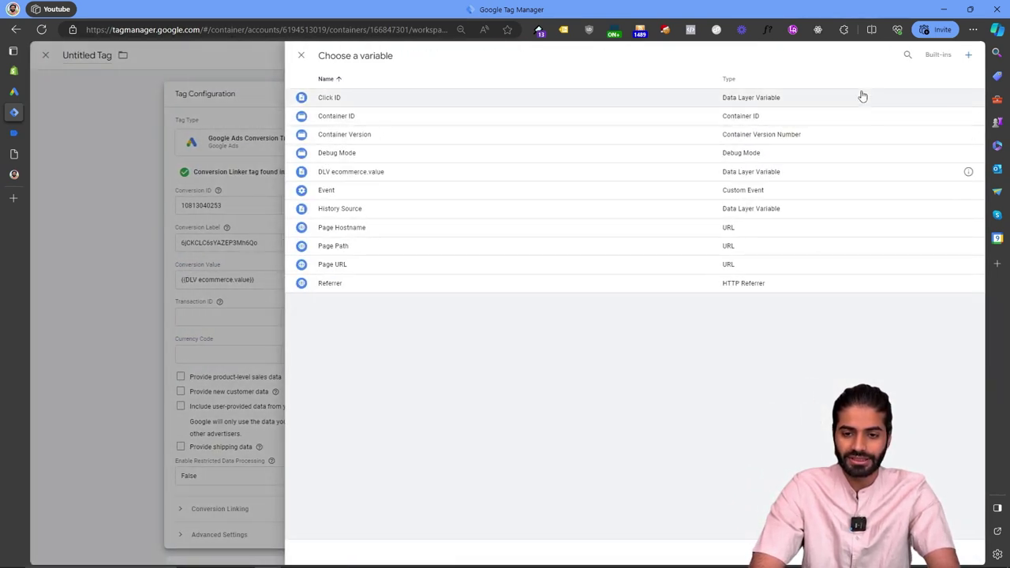
{"action": "left_click", "coordinate": [968, 54]}
{"action": "left_click", "coordinate": [706, 153]}
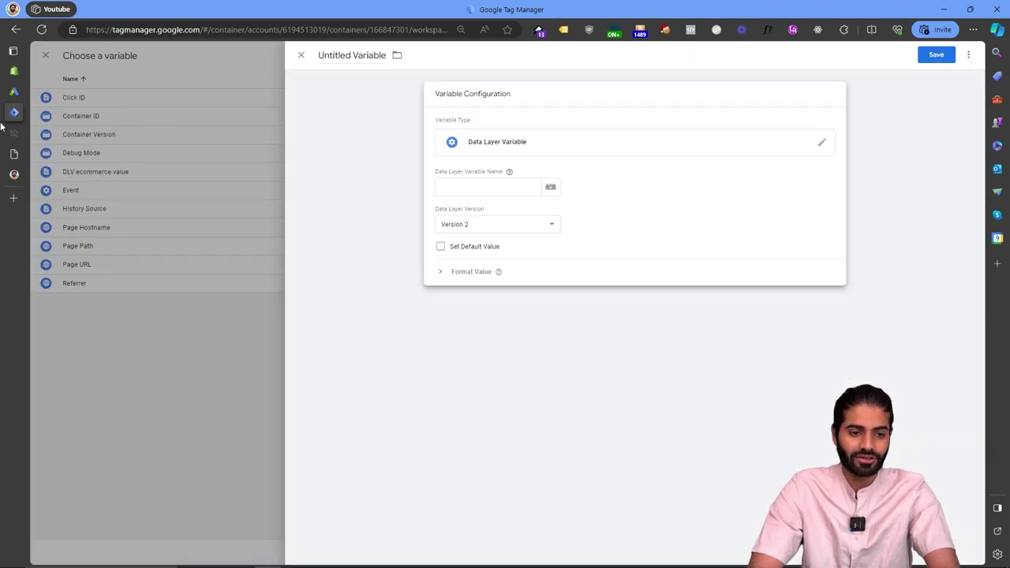
{"action": "left_click", "coordinate": [11, 134]}
{"action": "double_click", "coordinate": [202, 229]}
{"action": "key", "text": "ctrl+c"}
{"action": "double_click", "coordinate": [234, 474]}
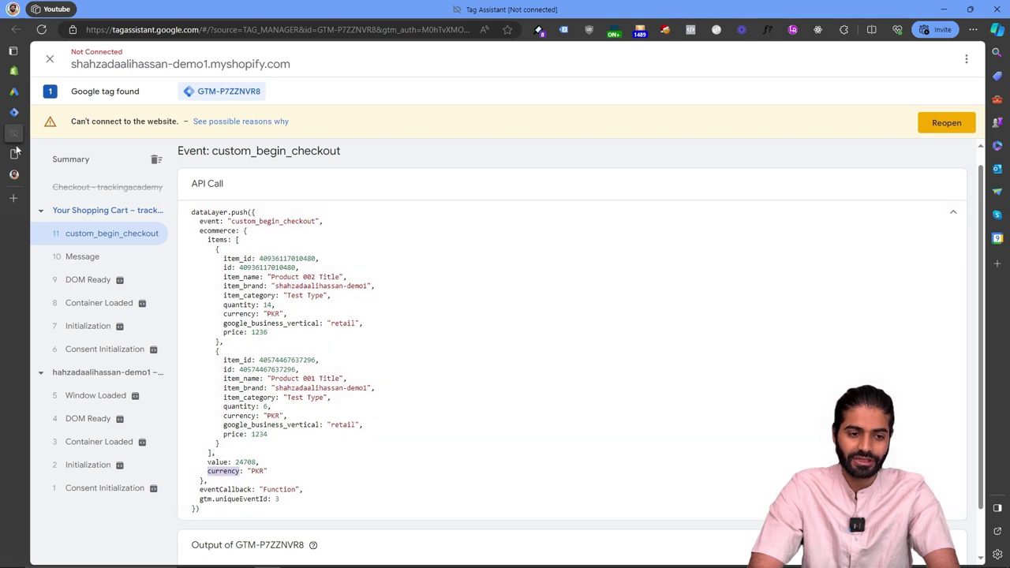
{"action": "left_click", "coordinate": [13, 112]}
{"action": "left_click", "coordinate": [472, 185]}
{"action": "key", "text": "ctrl+v"}
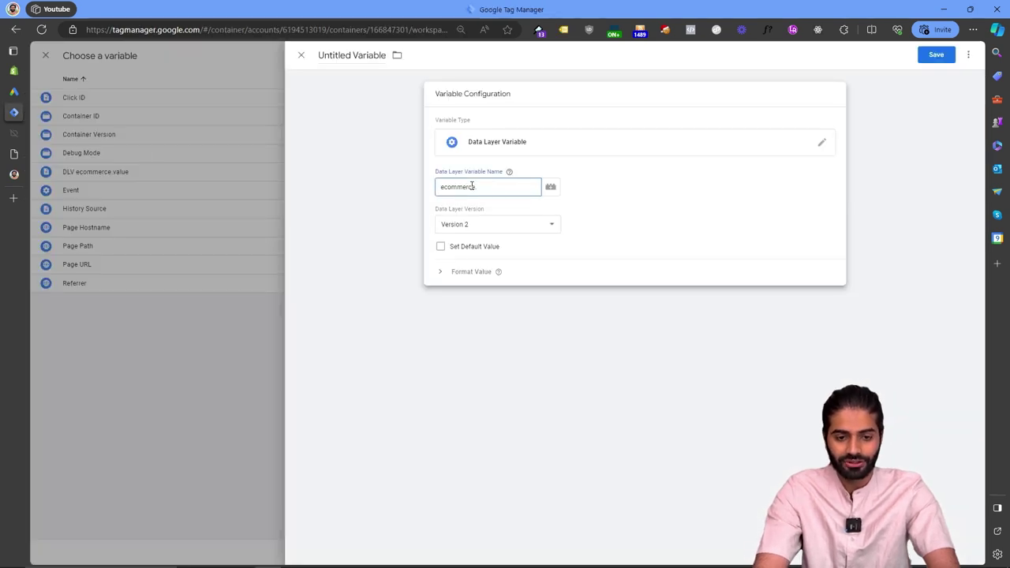
{"action": "key", "text": "ctrl+a"}
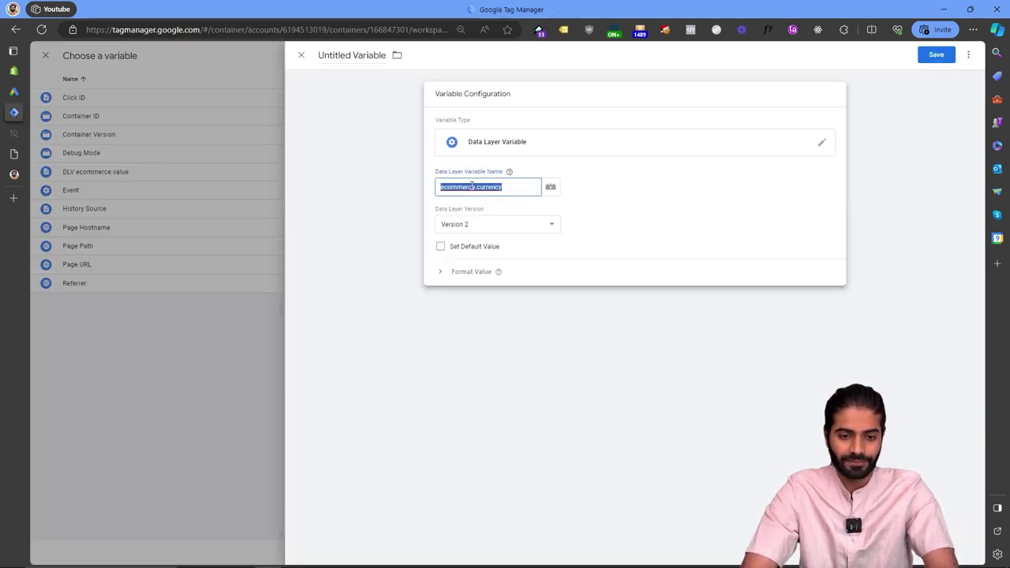
{"action": "left_click", "coordinate": [367, 60]}
{"action": "type", "text": "DLV"}
{"action": "type", "text": "ecommerce.currency"}
{"action": "left_click", "coordinate": [936, 54]}
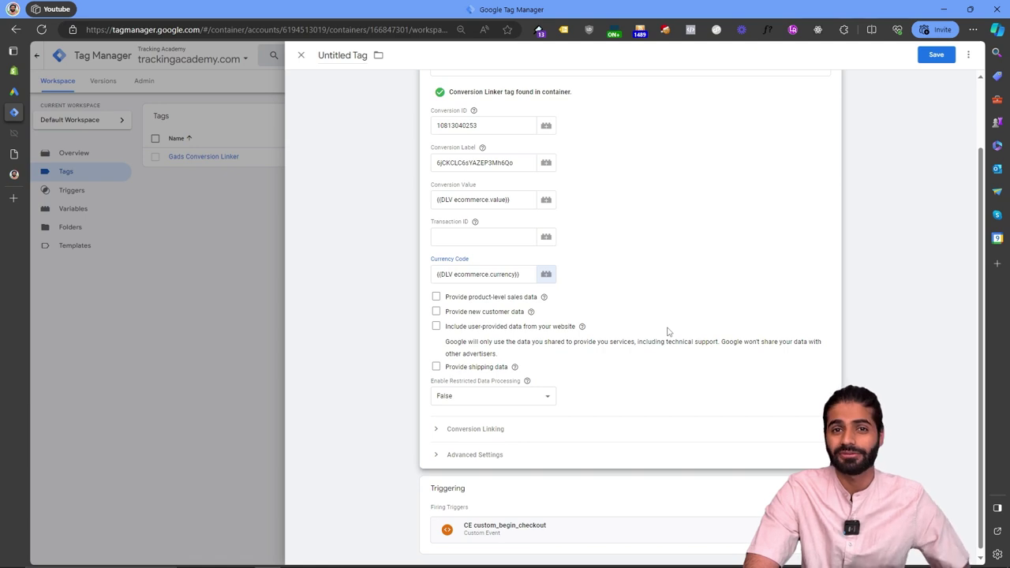
Enable product-level sales data with Custom Fields as the data source
{"action": "left_click", "coordinate": [436, 298]}
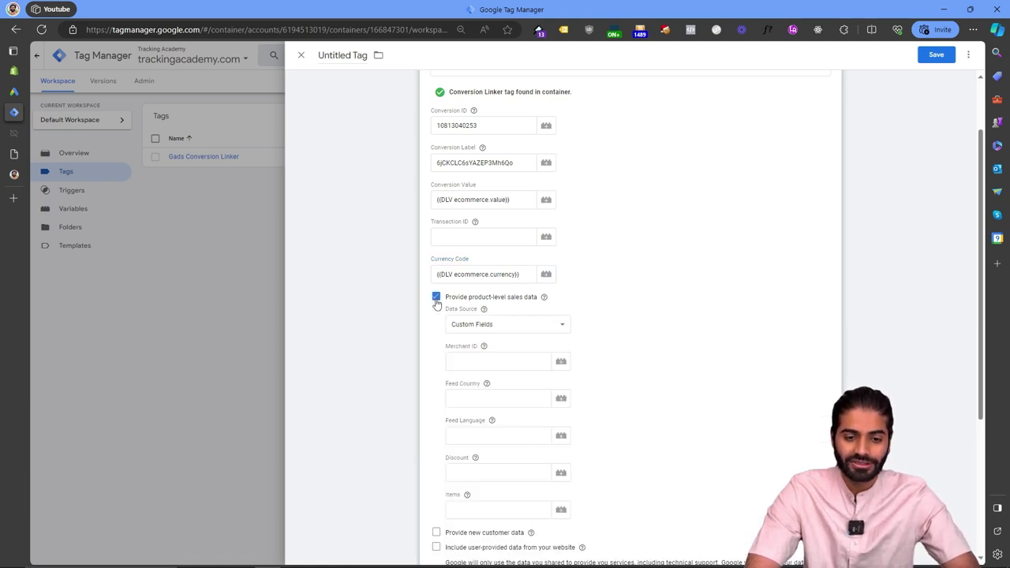
{"action": "scroll", "coordinate": [474, 292], "scroll_direction": "down", "scroll_amount": 1}
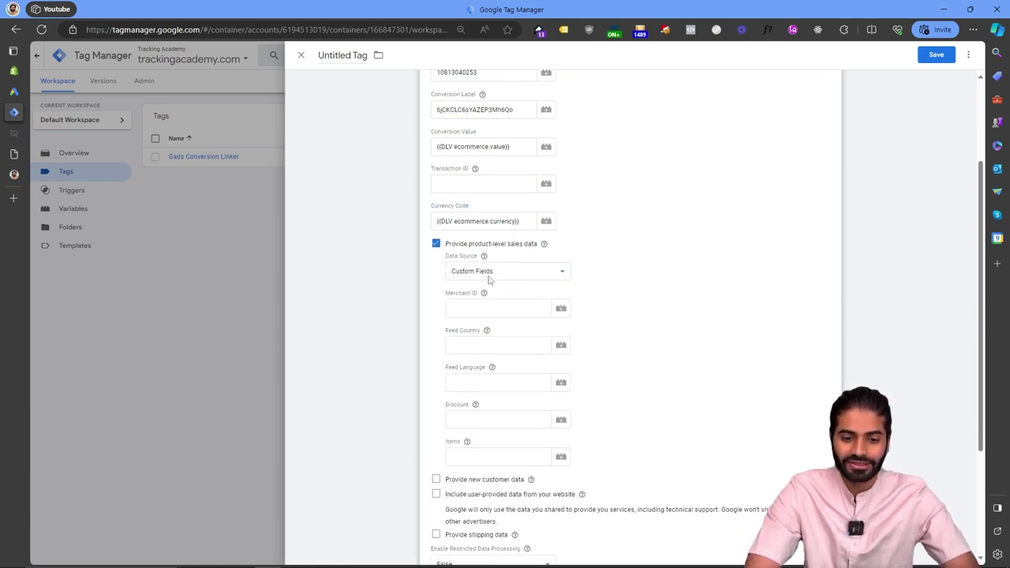
{"action": "left_click", "coordinate": [521, 461]}
{"action": "left_click", "coordinate": [478, 272]}
{"action": "left_click", "coordinate": [476, 289]}
{"action": "left_click", "coordinate": [542, 287]}
{"action": "left_click", "coordinate": [489, 308]}
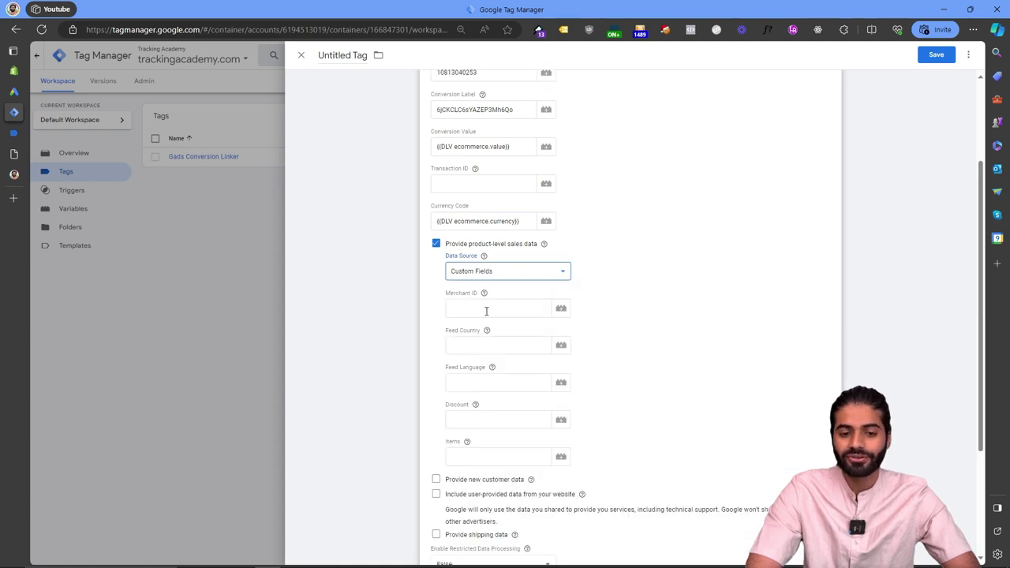
Set Items to a new Data Layer Variable 'DLV ecommerce.items' reading ecommerce.items
{"action": "left_click", "coordinate": [568, 464]}
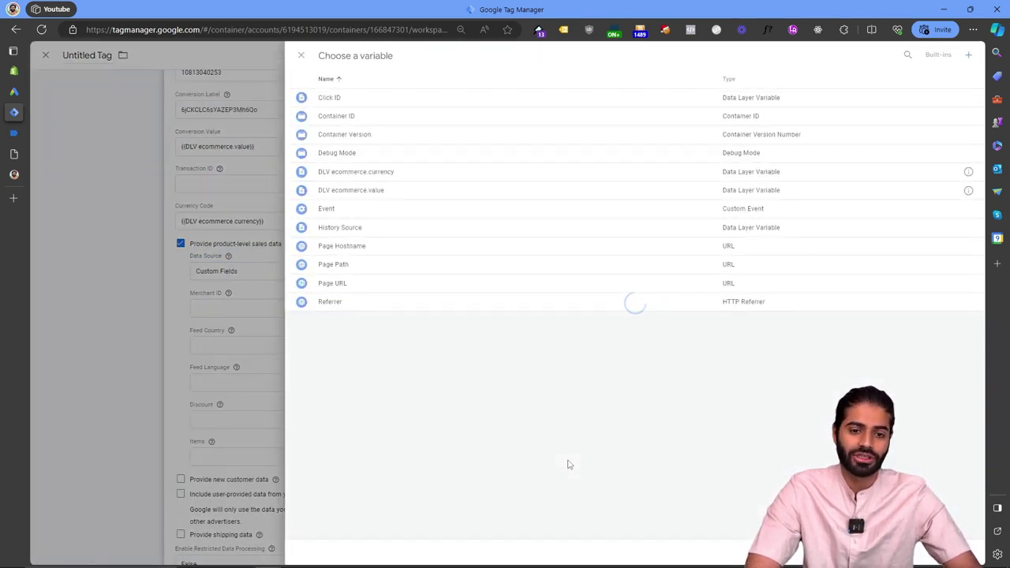
{"action": "left_click", "coordinate": [967, 56]}
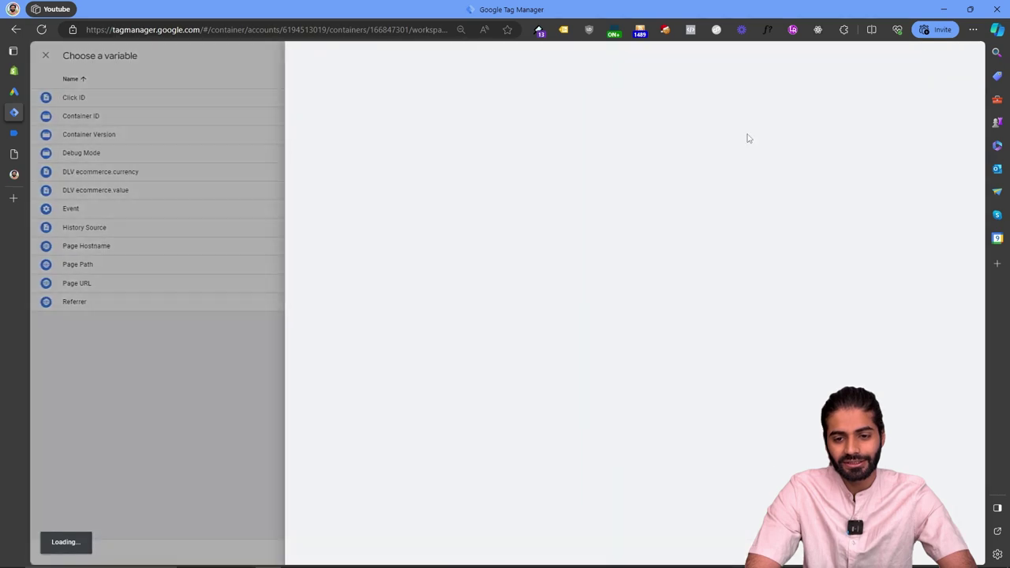
{"action": "left_click", "coordinate": [747, 138]}
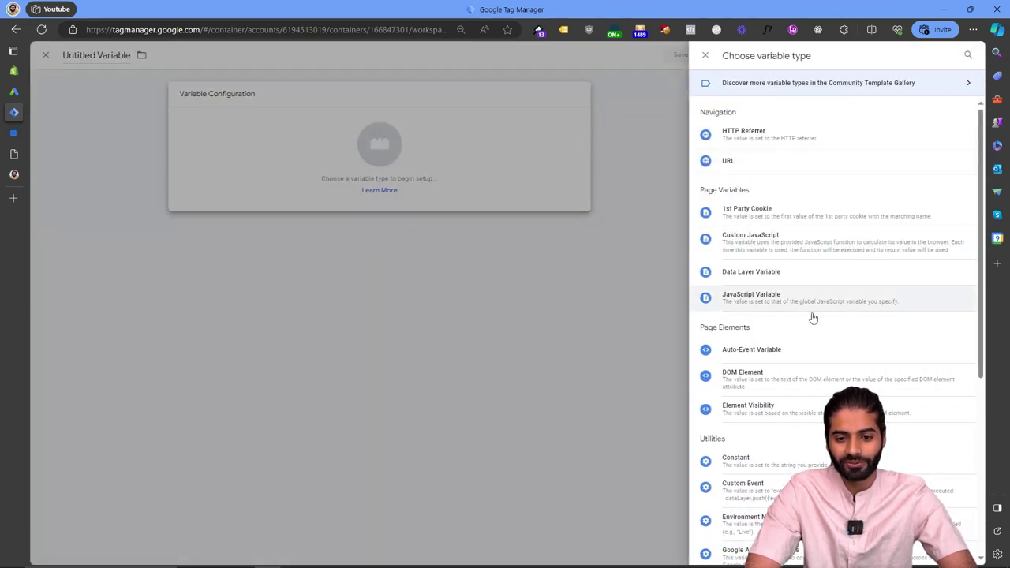
{"action": "left_click", "coordinate": [752, 272]}
{"action": "type", "text": "ecommerce."}
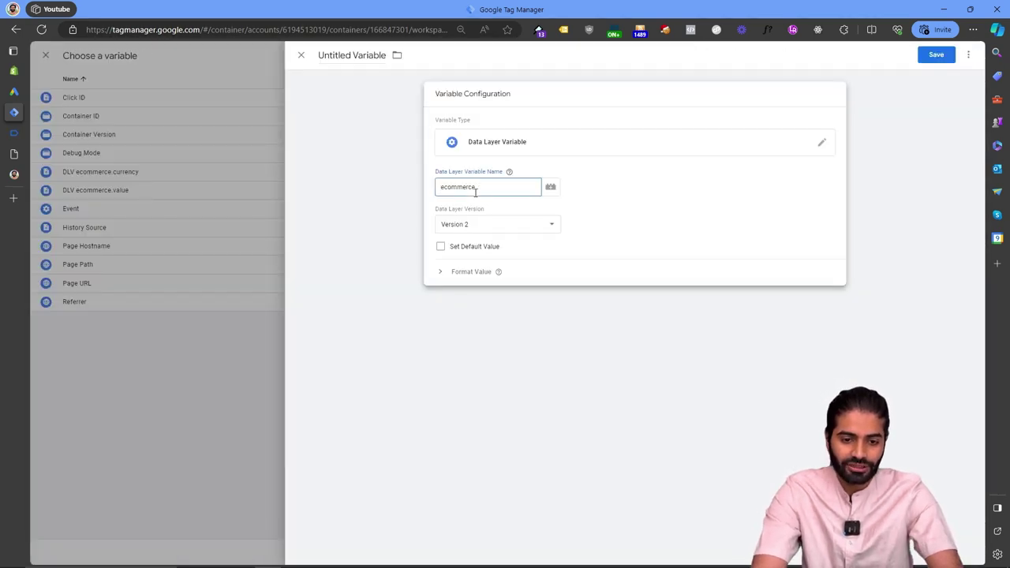
{"action": "key", "text": "ctrl+a"}
{"action": "key", "text": "ctrl+c"}
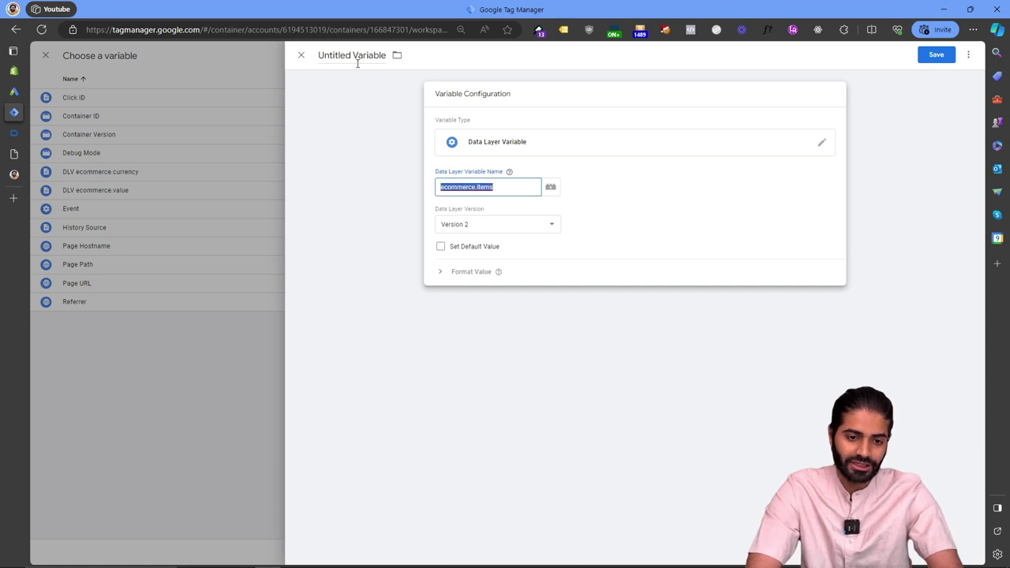
{"action": "left_click", "coordinate": [358, 59]}
{"action": "type", "text": "DLV"}
{"action": "key", "text": "ctrl+v"}
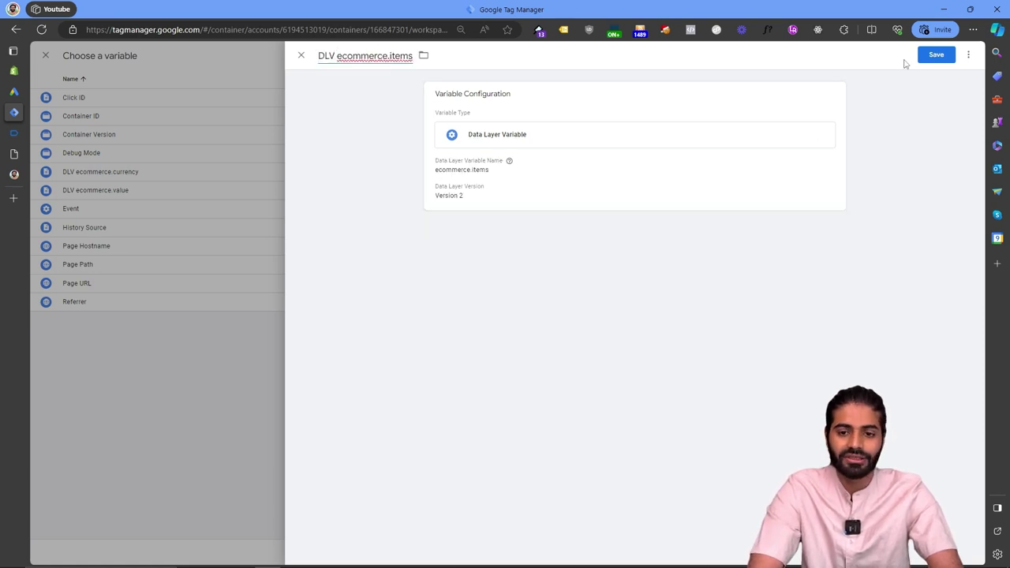
{"action": "left_click", "coordinate": [939, 57]}
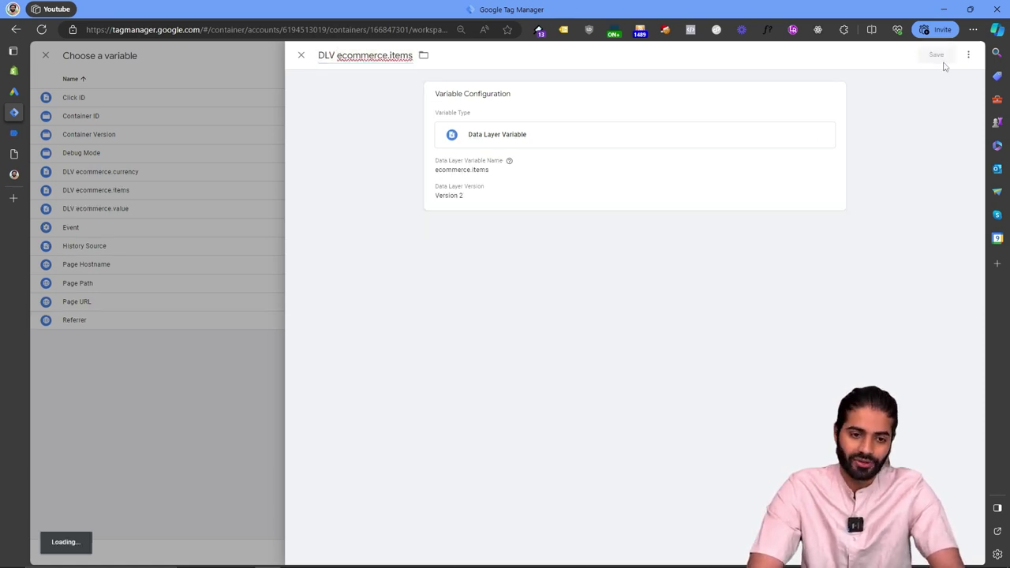
Name the tag 'Gads CT Begin Checkout' and save it
{"action": "scroll", "coordinate": [697, 221], "scroll_direction": "down", "scroll_amount": 3}
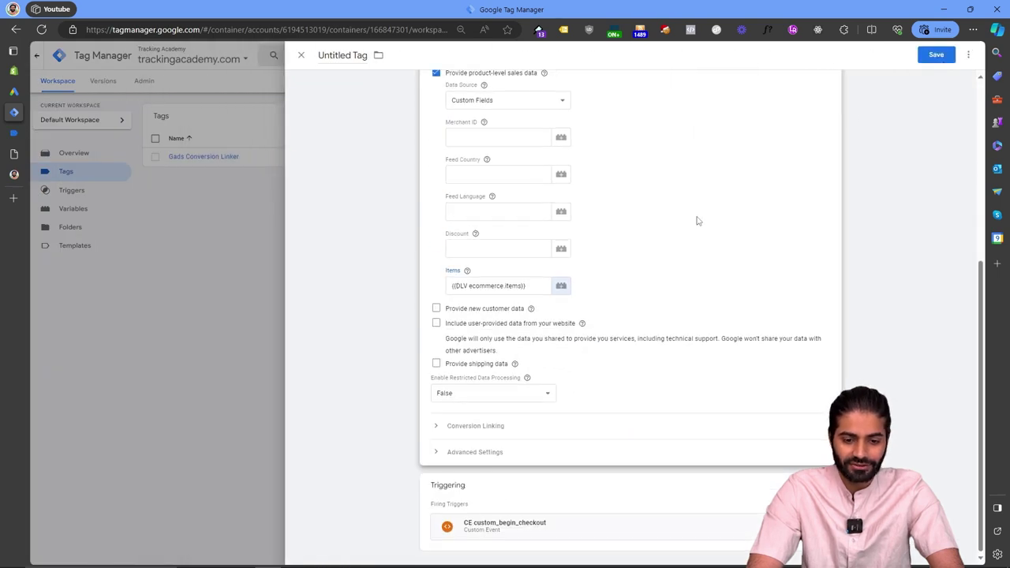
{"action": "scroll", "coordinate": [696, 221], "scroll_direction": "up", "scroll_amount": 5}
{"action": "left_click", "coordinate": [341, 57]}
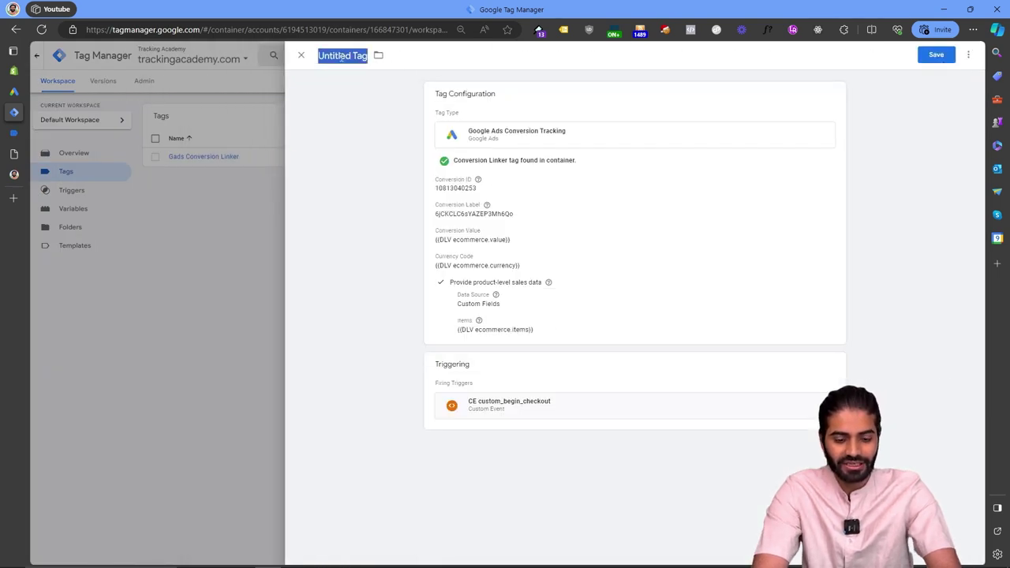
{"action": "type", "text": "Gads CT"}
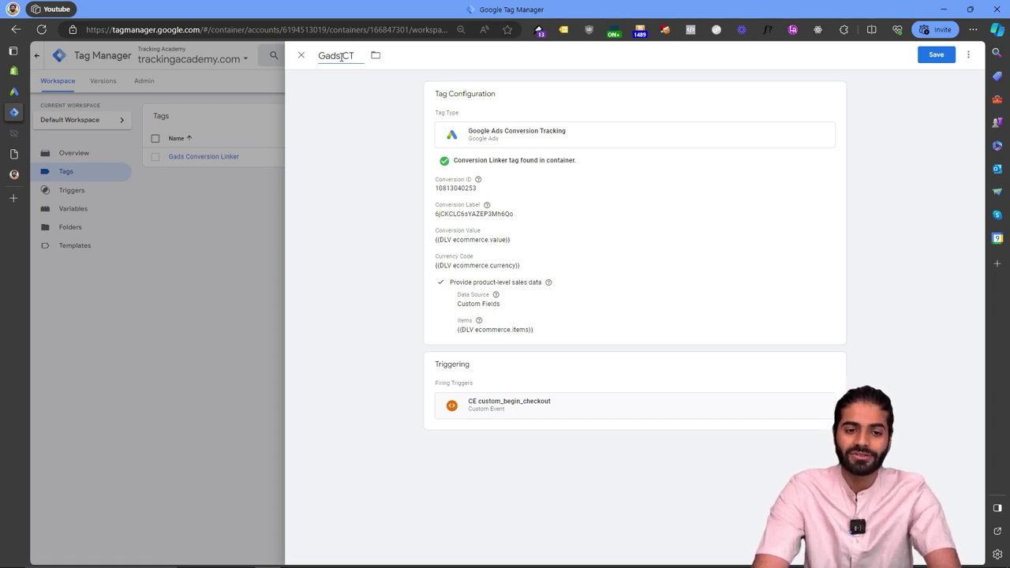
{"action": "type", "text": " Begin Checkout"}
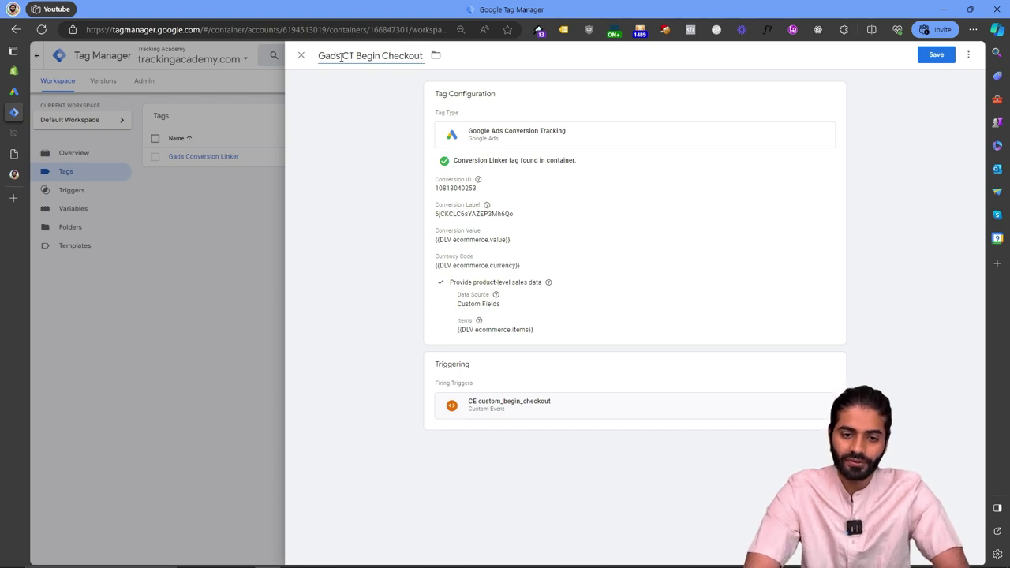
{"action": "left_click", "coordinate": [943, 56]}
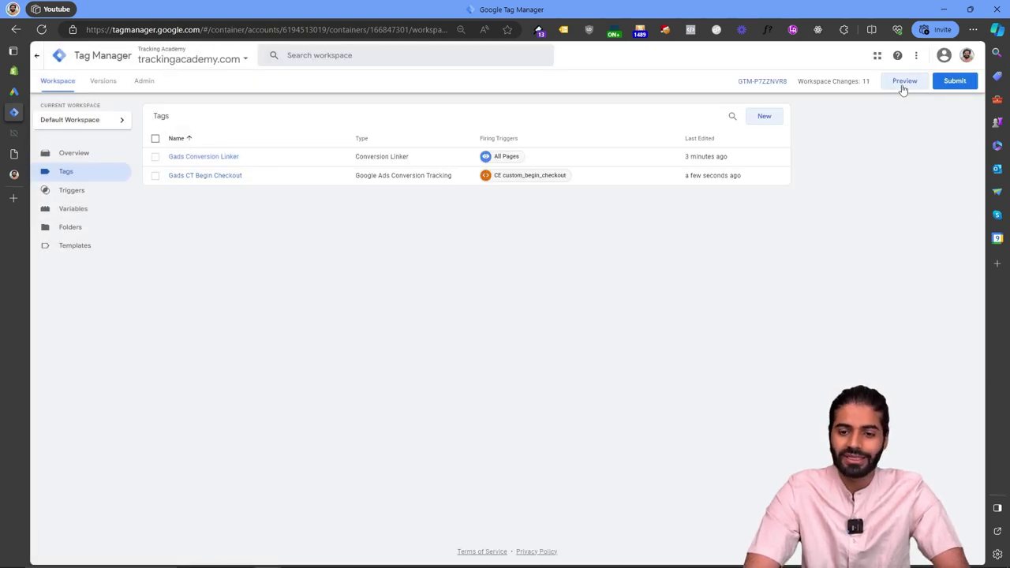
Start a Preview session and check out from the store's cart
{"action": "left_click", "coordinate": [903, 82]}
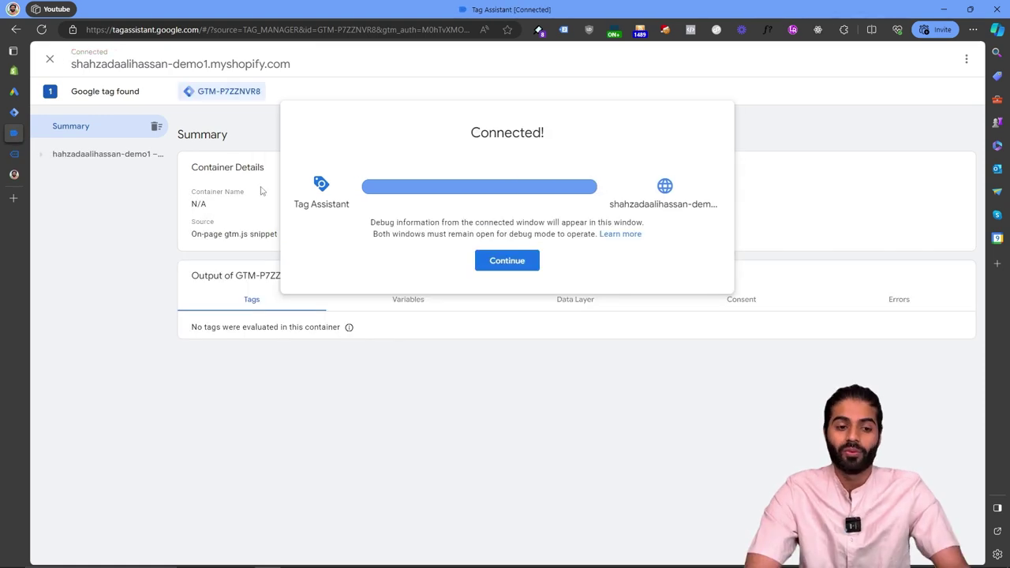
{"action": "left_click", "coordinate": [14, 154]}
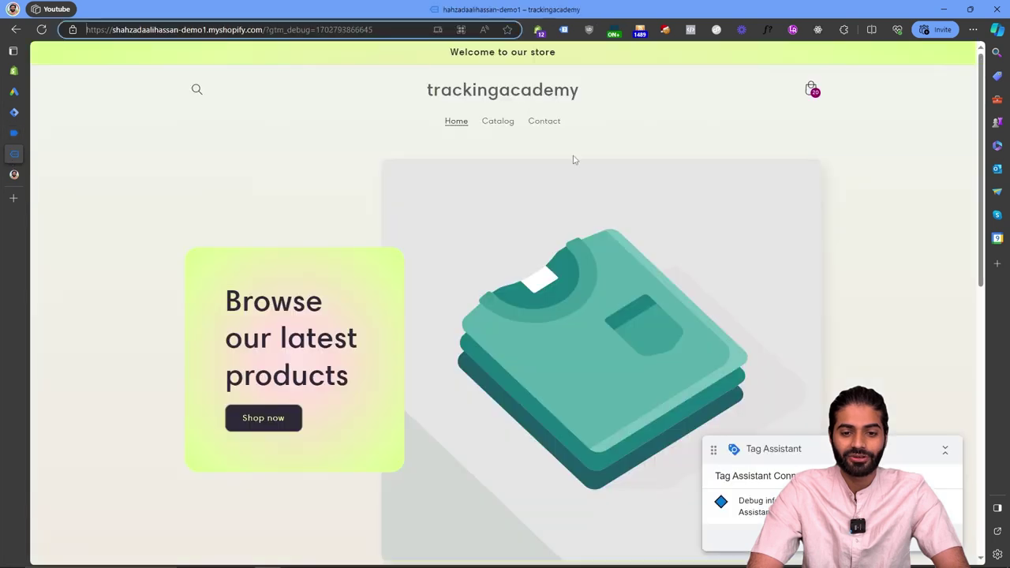
{"action": "left_click", "coordinate": [810, 90]}
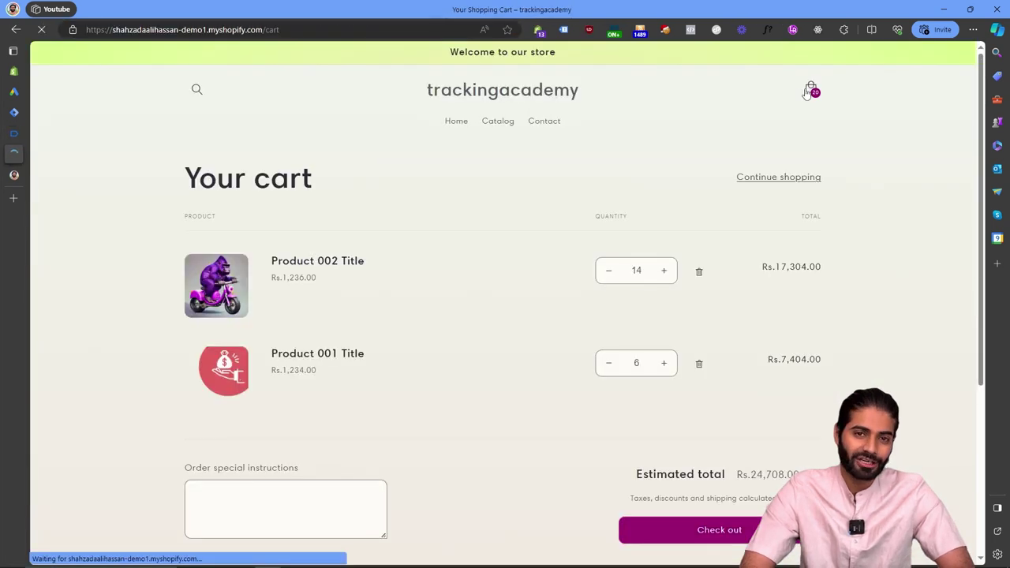
{"action": "scroll", "coordinate": [582, 529], "scroll_direction": "down", "scroll_amount": 2}
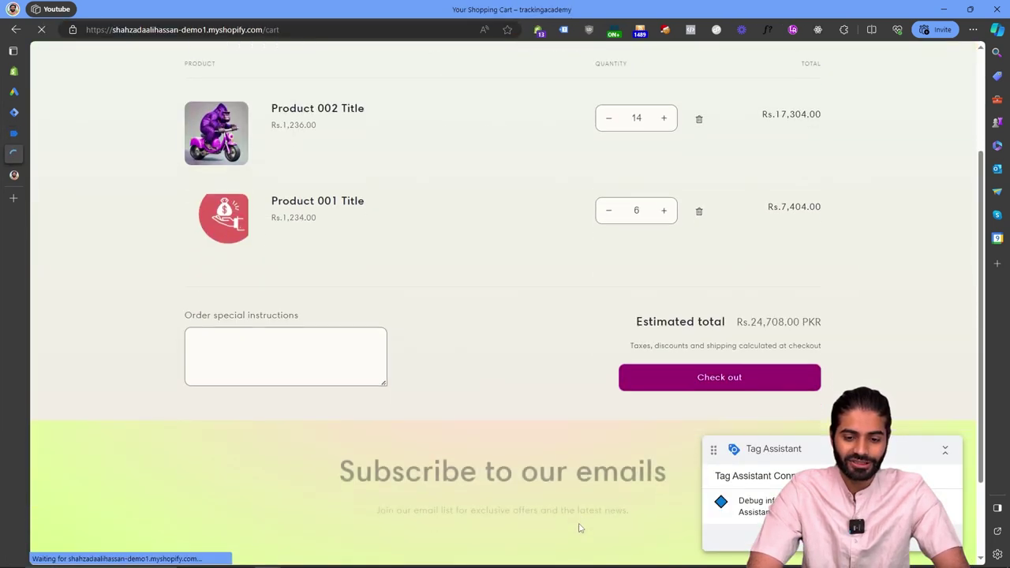
{"action": "left_click", "coordinate": [695, 382]}
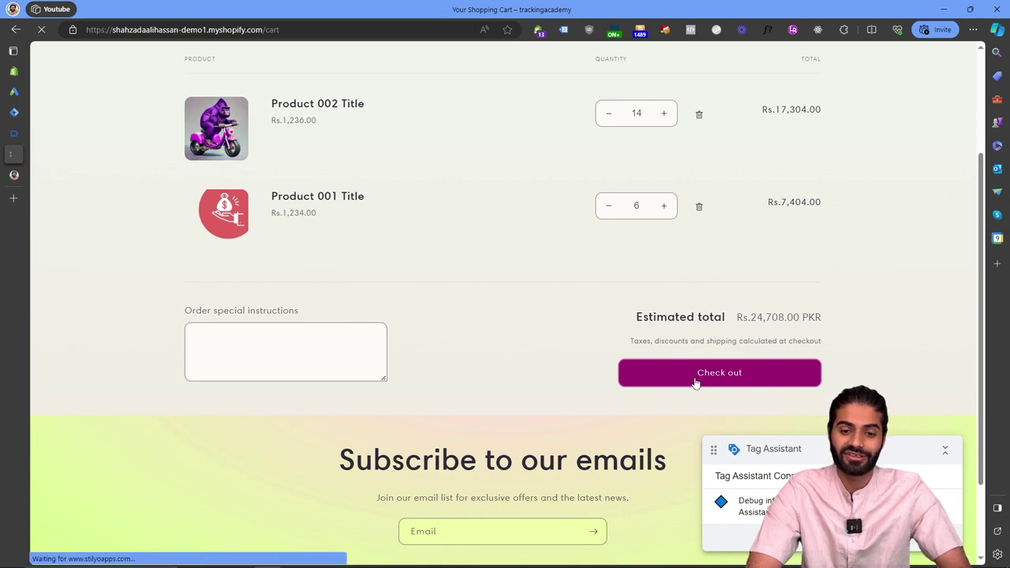
In Tag Assistant, confirm Gads CT Begin Checkout fired on the custom_begin_checkout event
{"action": "left_click", "coordinate": [13, 137]}
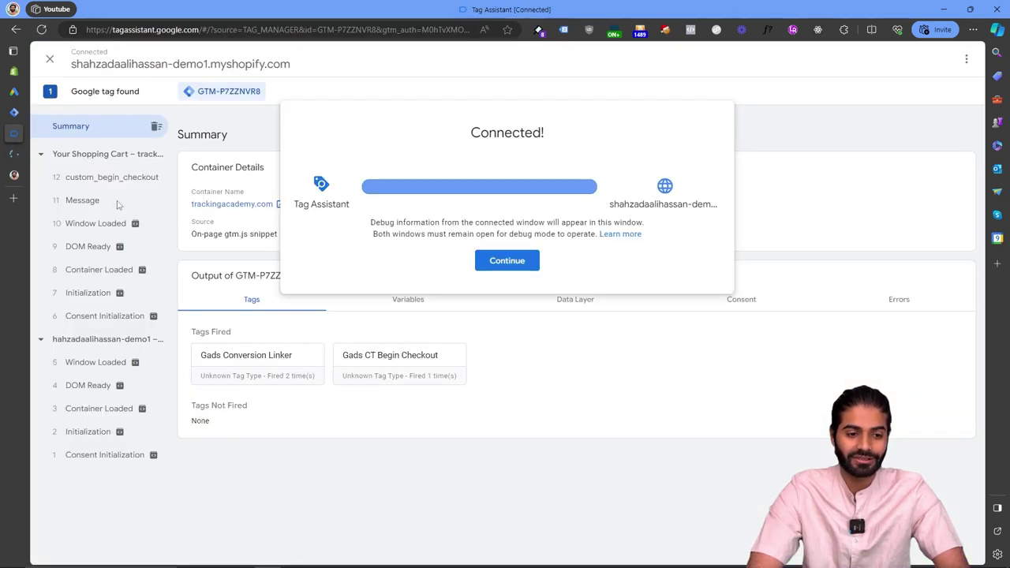
{"action": "left_click", "coordinate": [106, 181]}
{"action": "left_click", "coordinate": [106, 179]}
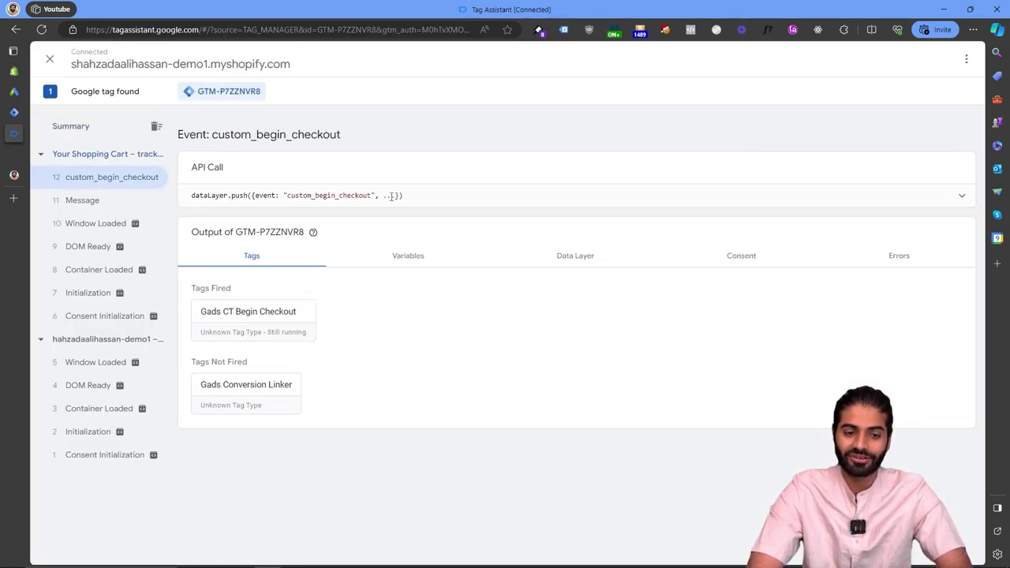
{"action": "left_click", "coordinate": [293, 313]}
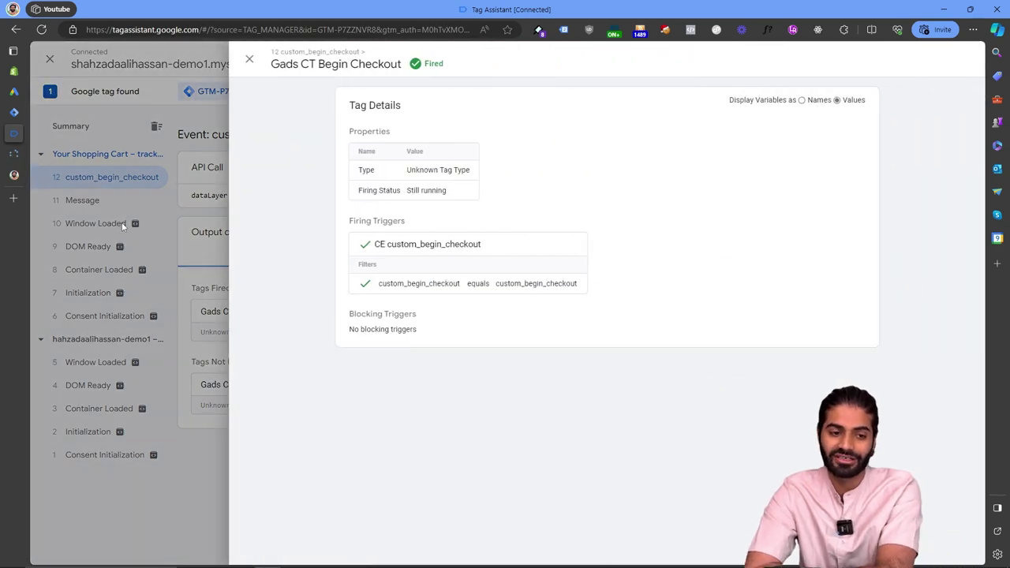
{"action": "left_click", "coordinate": [122, 222]}
{"action": "left_click", "coordinate": [66, 153]}
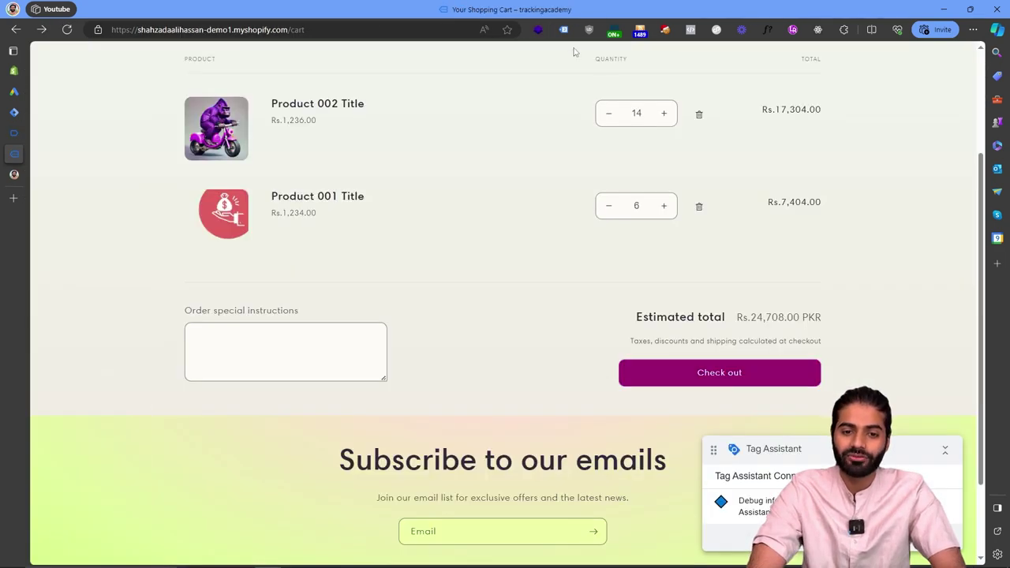
{"action": "left_click", "coordinate": [563, 30]}
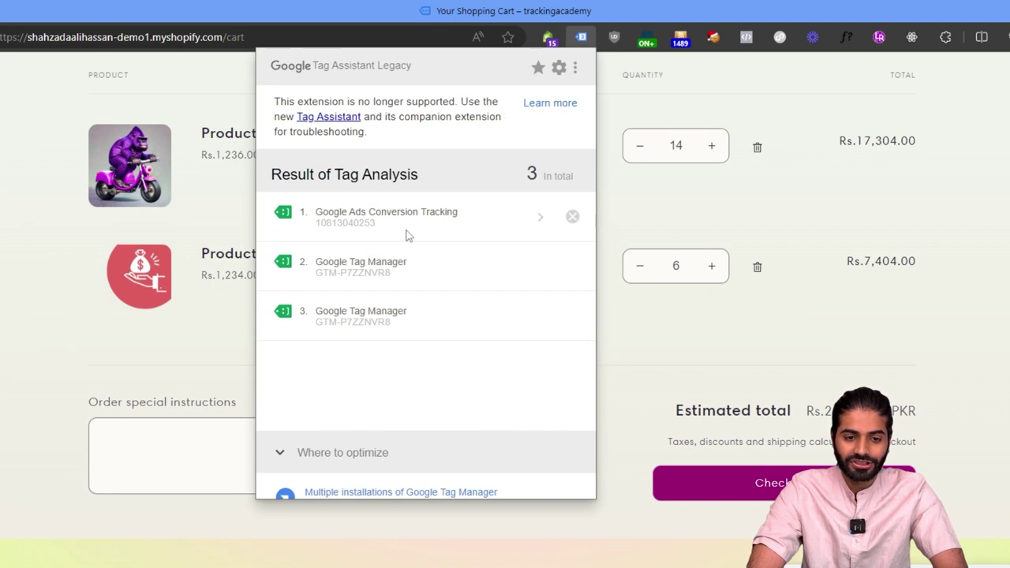
Confirm the Google Ads conversion hit's metadata shows value 24708 and currency PKR
{"action": "left_click", "coordinate": [408, 227]}
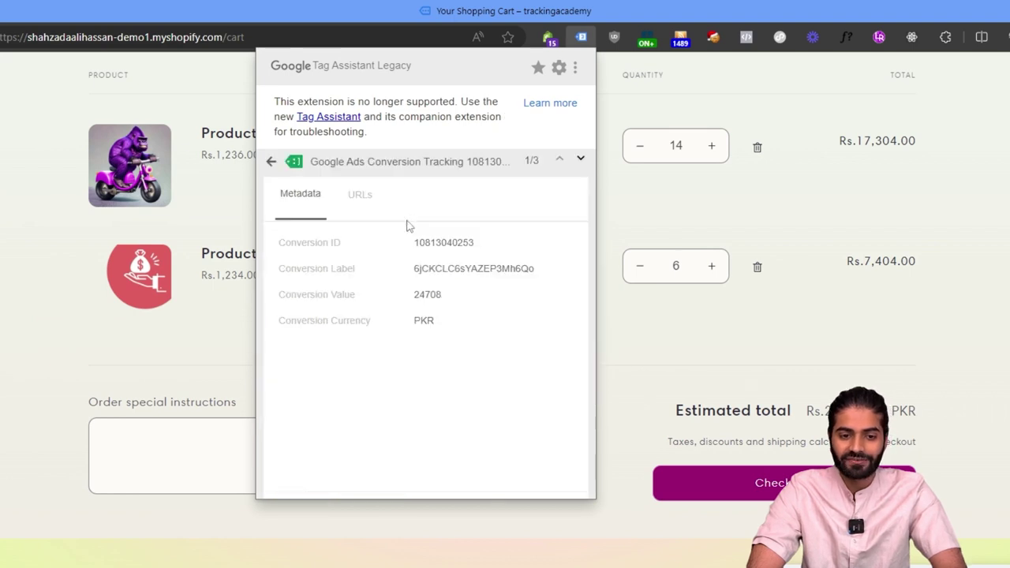
{"action": "double_click", "coordinate": [426, 295]}
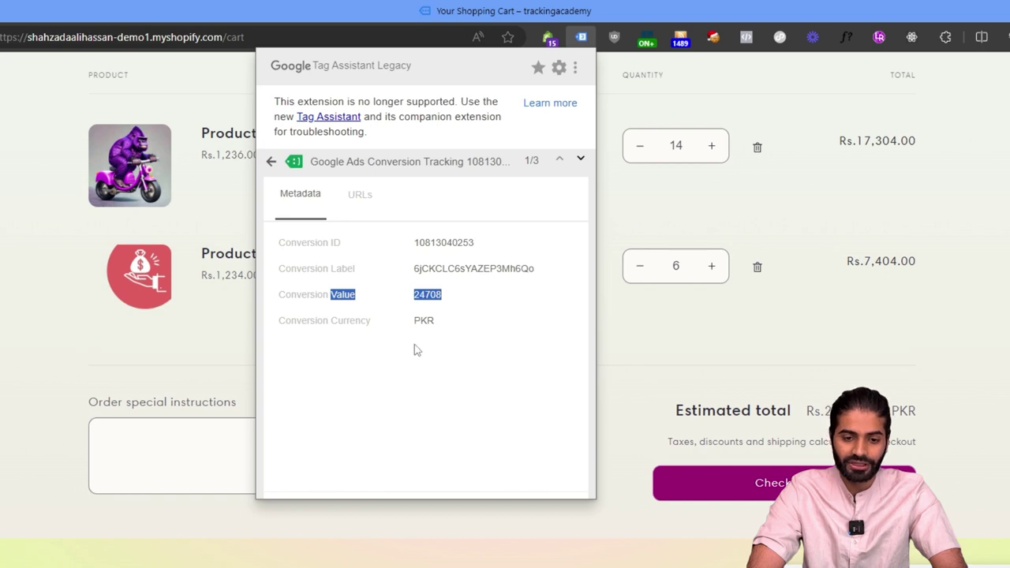
{"action": "double_click", "coordinate": [419, 325]}
Check the sent URL parameters in table view for both cart items, then return to Tag Manager
{"action": "left_click", "coordinate": [357, 197]}
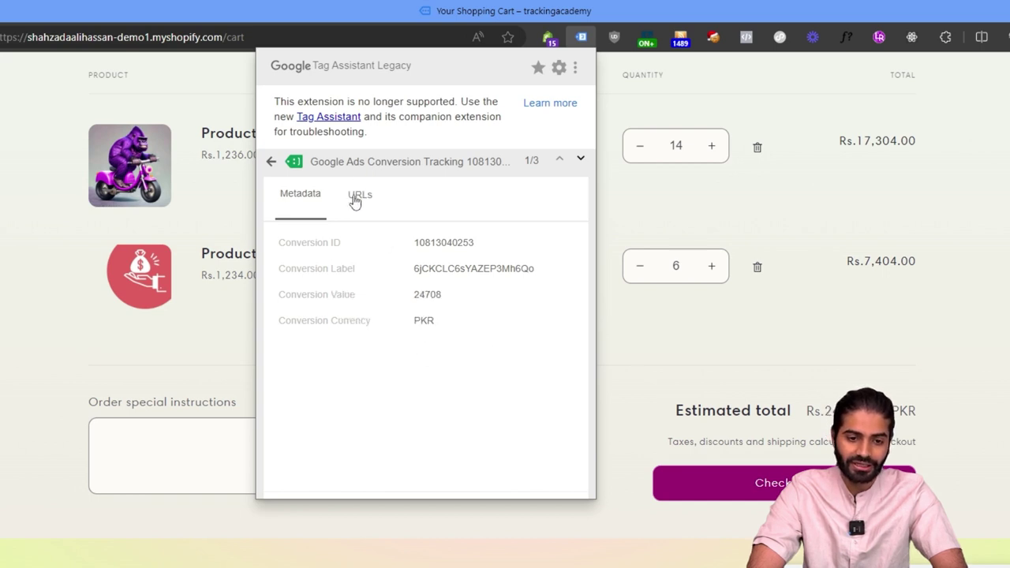
{"action": "left_click", "coordinate": [538, 244]}
{"action": "scroll", "coordinate": [519, 329], "scroll_direction": "down", "scroll_amount": 10}
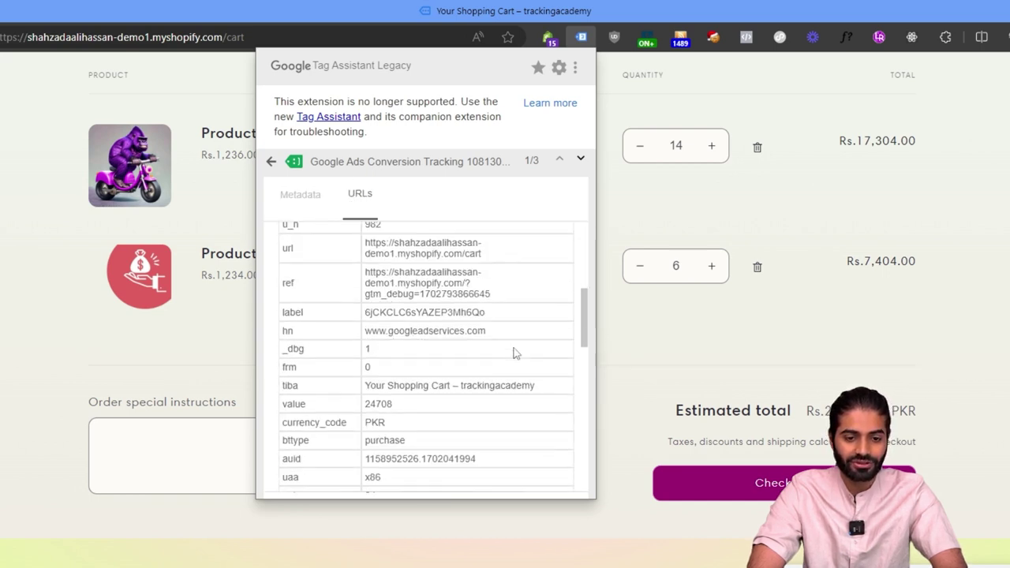
{"action": "scroll", "coordinate": [514, 348], "scroll_direction": "down", "scroll_amount": 3}
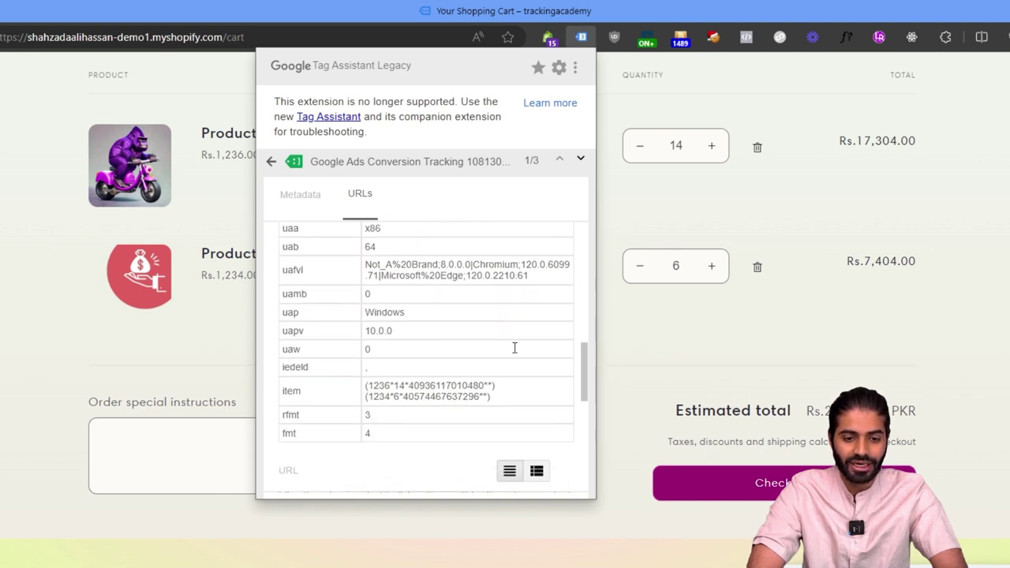
{"action": "left_click_drag", "start_coordinate": [496, 375], "coordinate": [366, 356]}
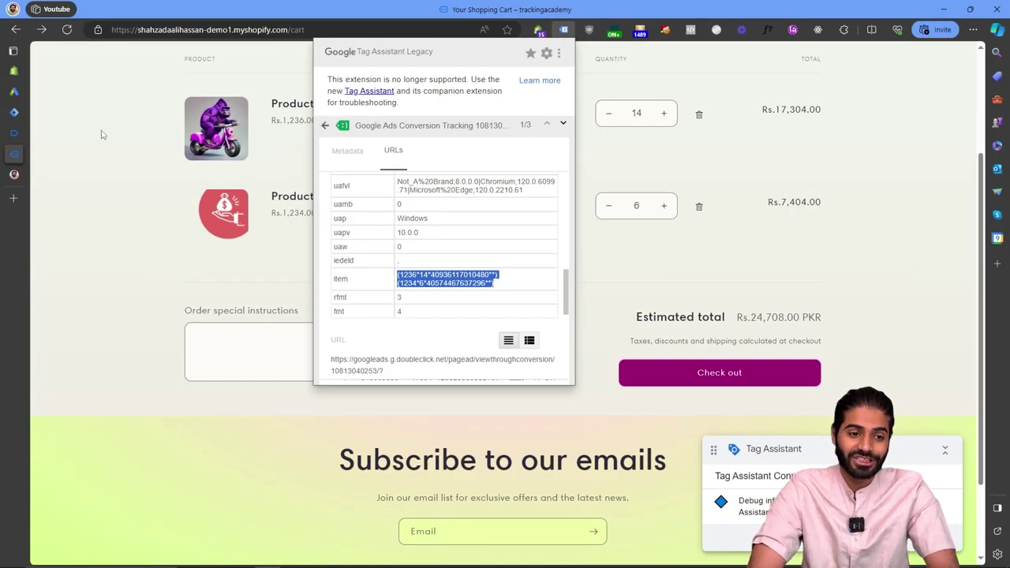
{"action": "left_click", "coordinate": [14, 112]}
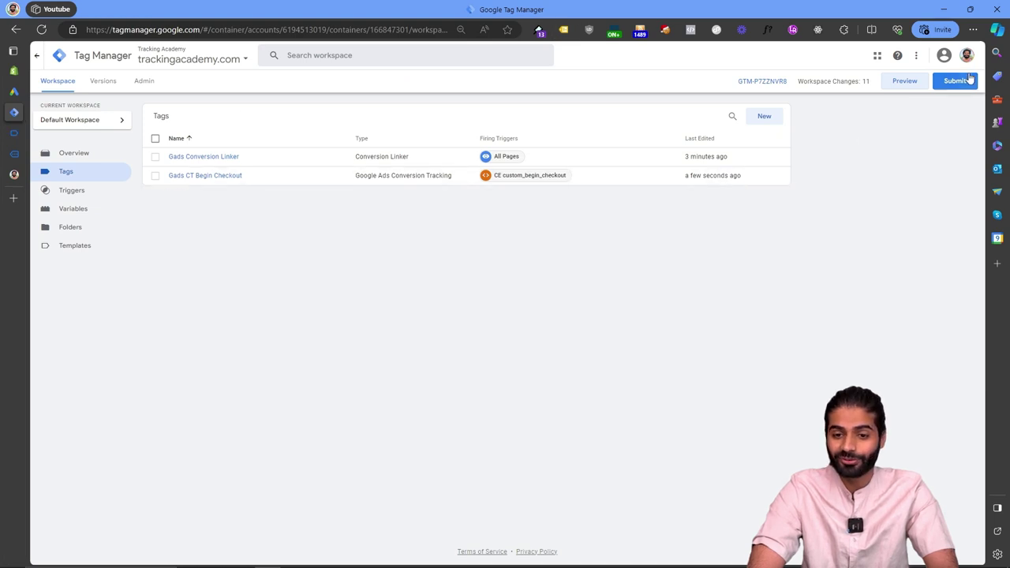
Submit the workspace changes and start the version name with the user's name tag plus 'Gads CT B'
{"action": "left_click", "coordinate": [955, 80]}
{"action": "left_click", "coordinate": [501, 157]}
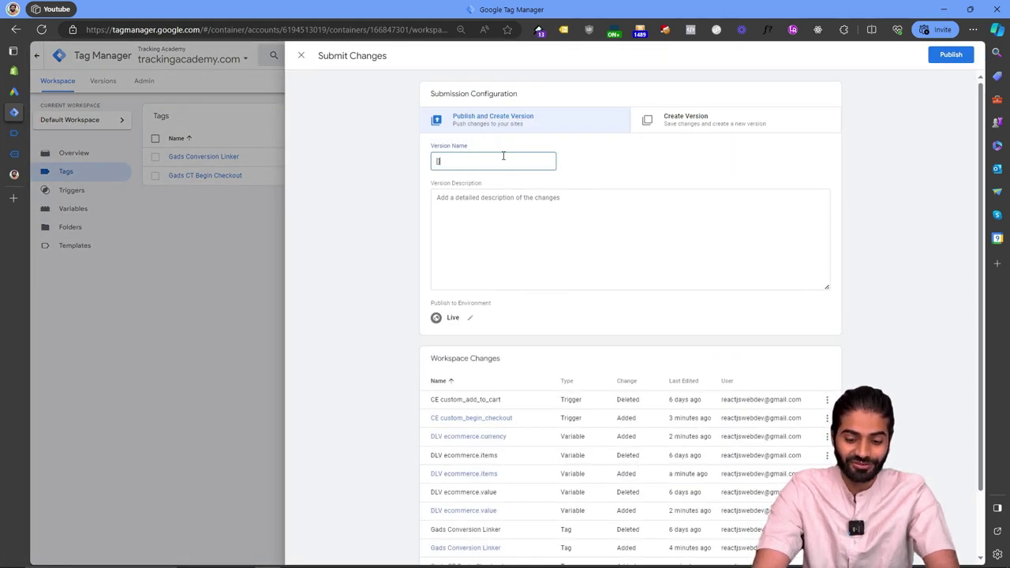
{"action": "type", "text": "[ShahzadaAliHassan] Gads C"}
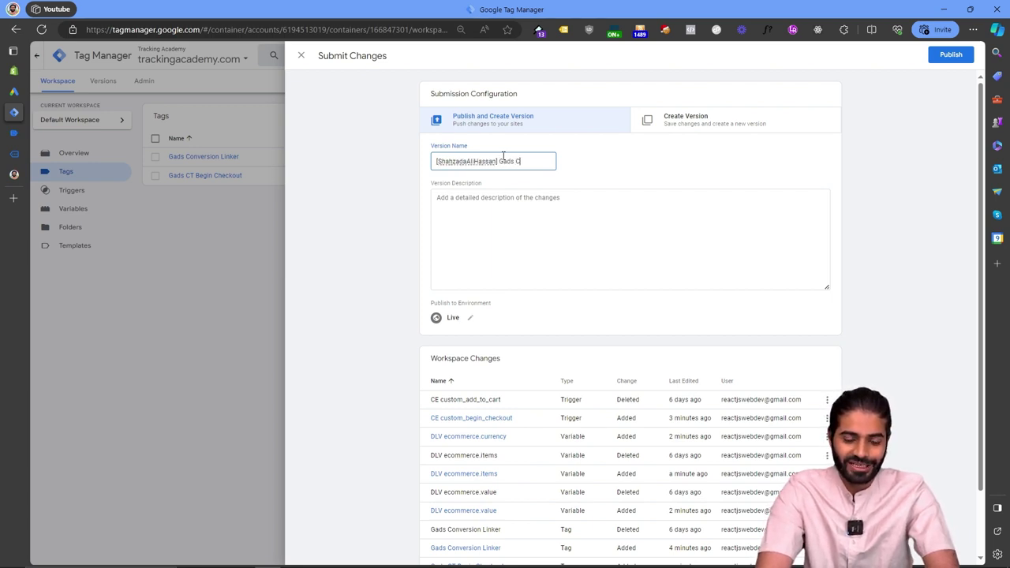
{"action": "type", "text": "T Beg"}
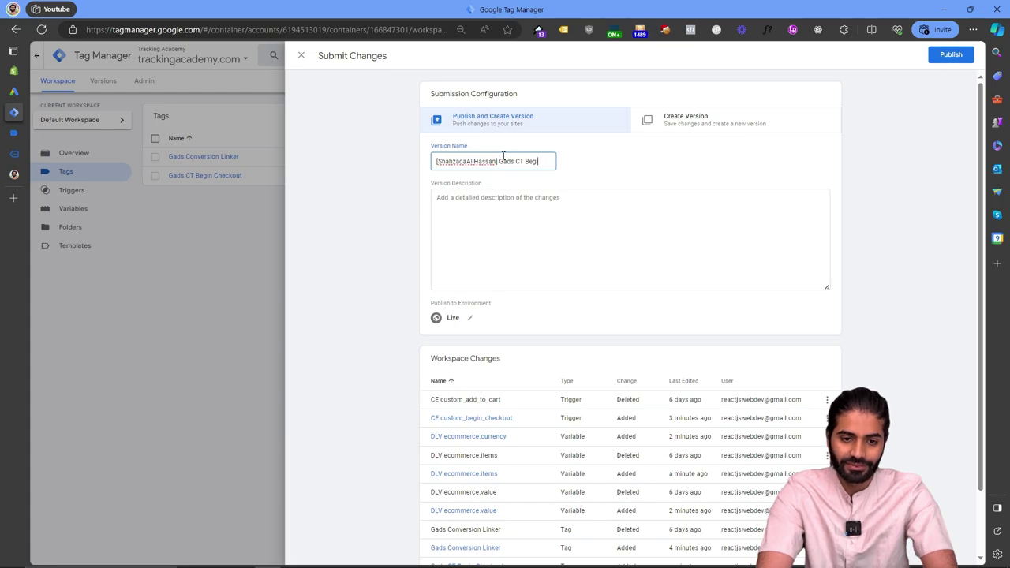